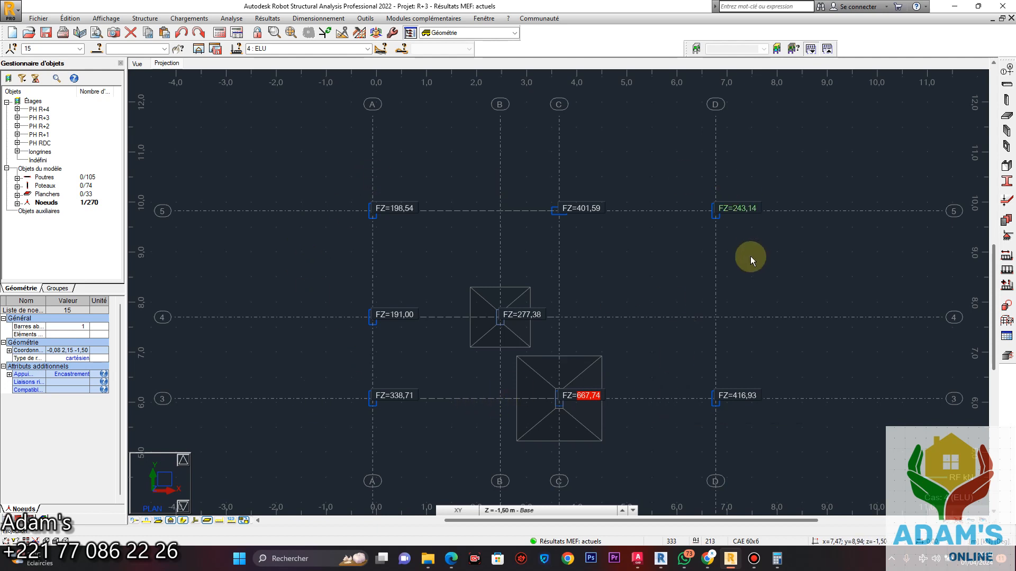
# Start footing design for the support node at axes A and 3, using the manual ELU and ELS combinations
pyautogui.scroll(-3, 638, 312)
pyautogui.moveTo(637, 412); pyautogui.dragTo(608, 170, button='middle')
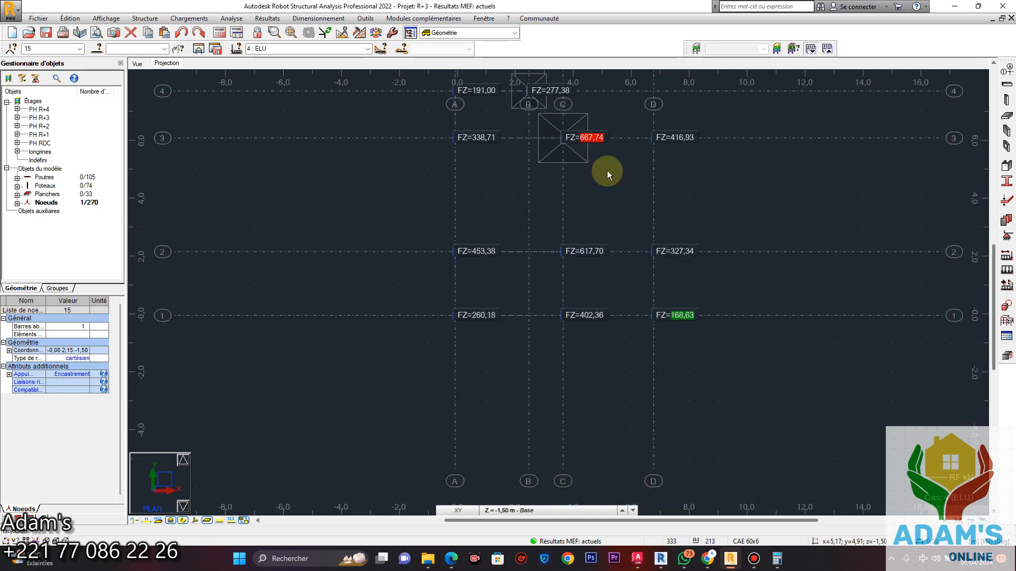
pyautogui.scroll(-1, 609, 191)
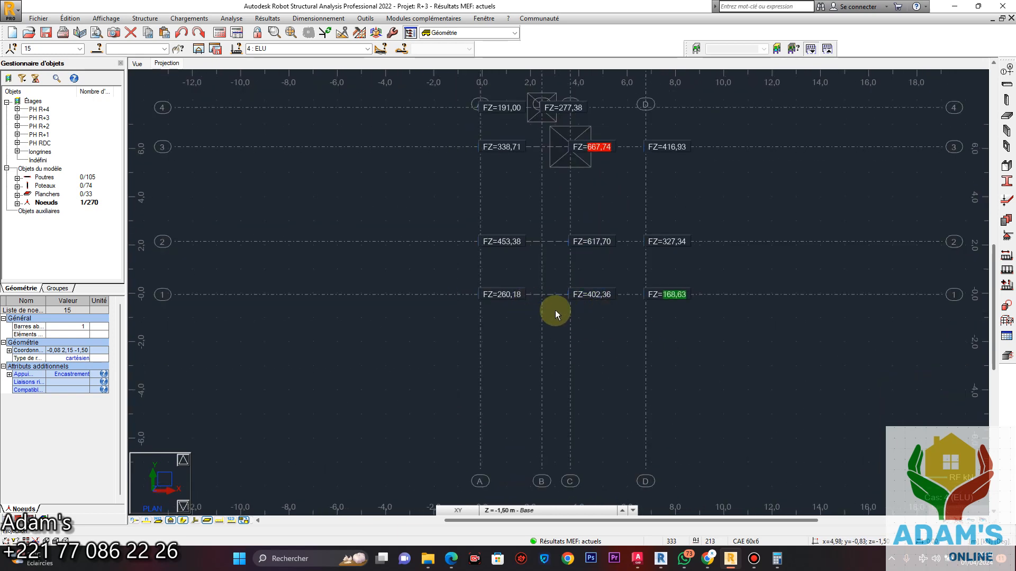
pyautogui.moveTo(572, 179); pyautogui.dragTo(558, 385, button='middle')
pyautogui.scroll(5, 542, 285)
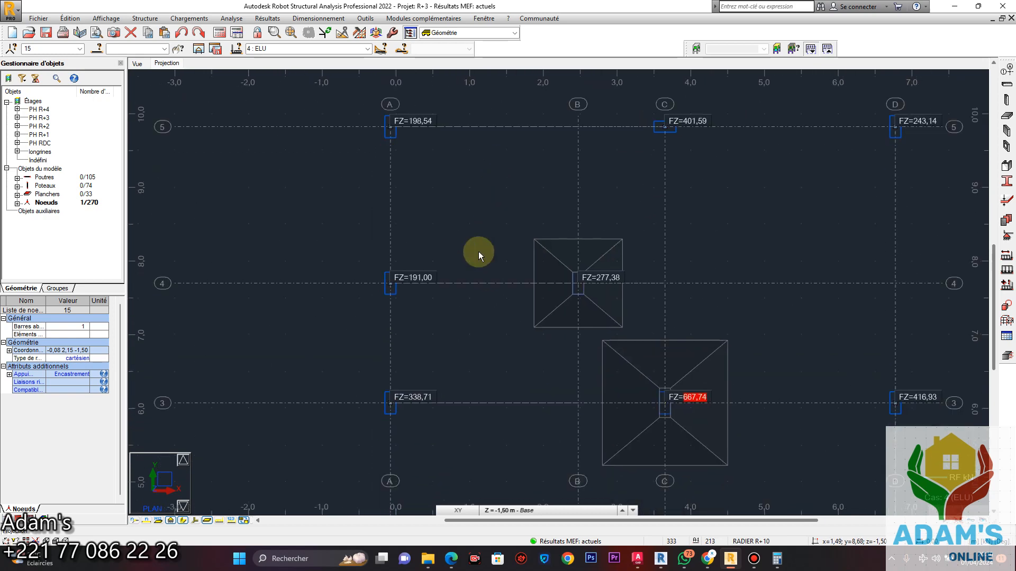
pyautogui.moveTo(478, 249); pyautogui.dragTo(547, 233, button='middle')
pyautogui.scroll(5, 503, 328)
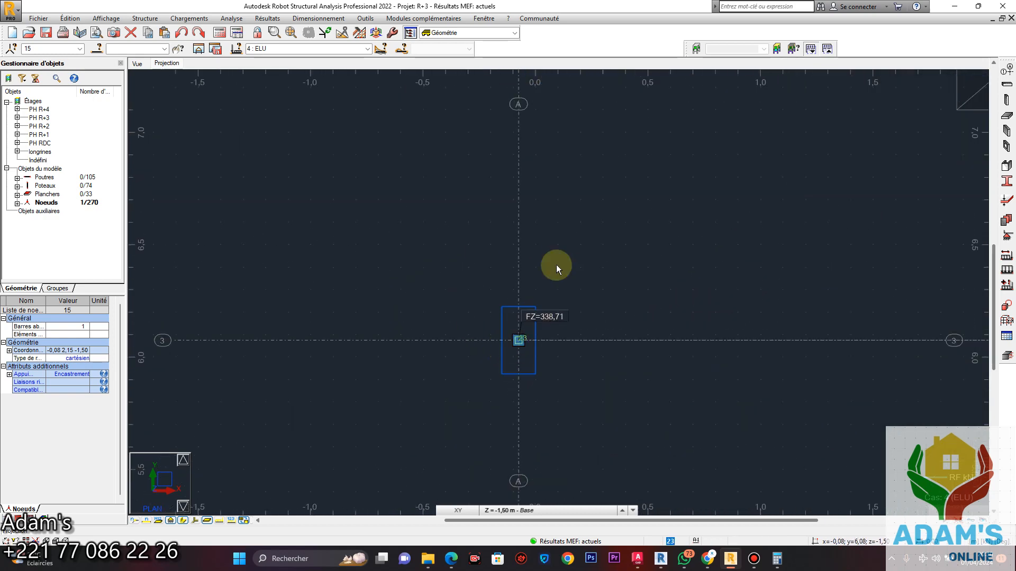
pyautogui.moveTo(451, 272); pyautogui.dragTo(578, 404)
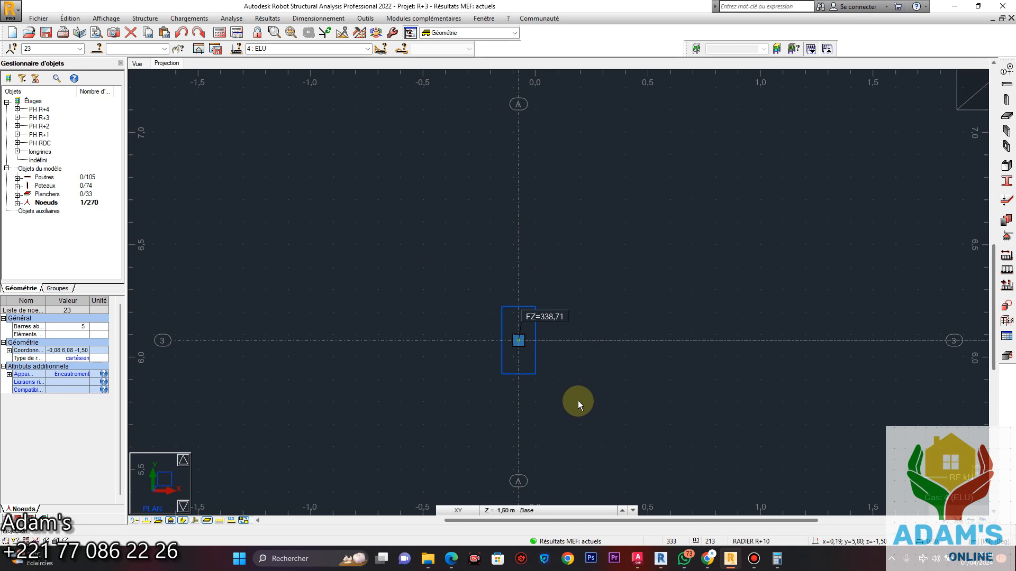
pyautogui.click(1005, 355)
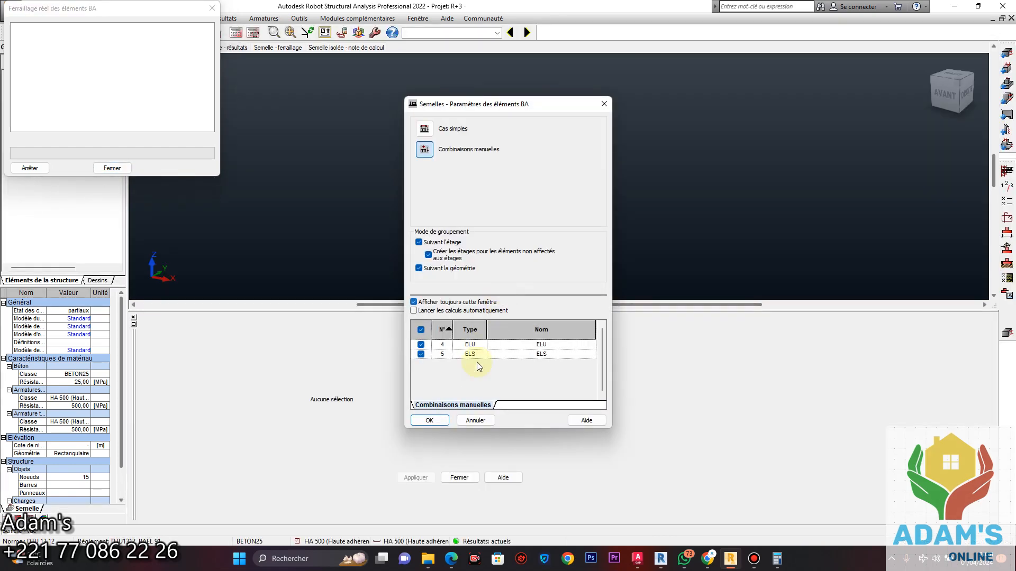
pyautogui.click(429, 421)
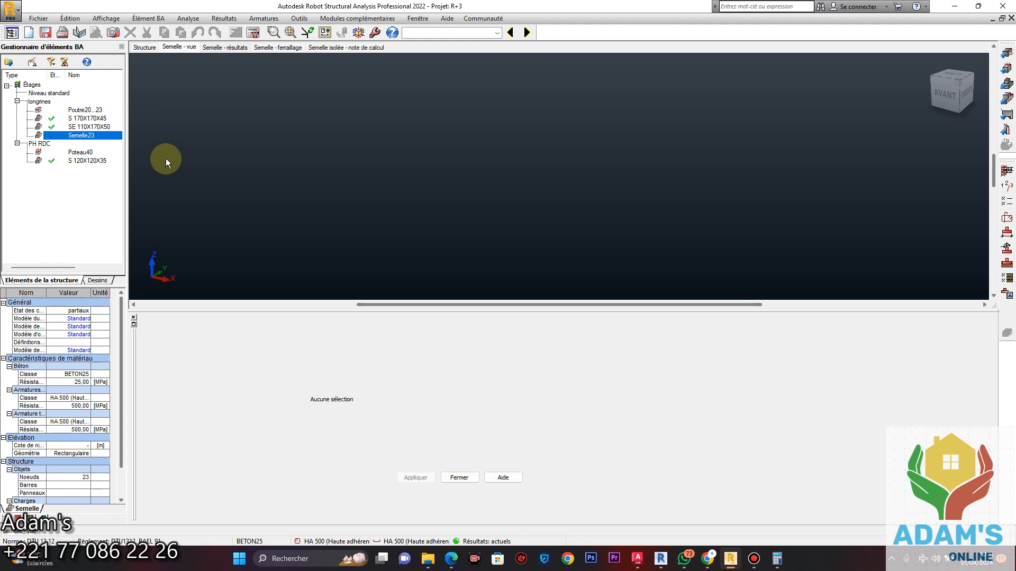
# Open Semelle23 and give it the trapezoidal shape with column dimensions a = 0.15 m and b = 0.30 m
pyautogui.click(93, 136)
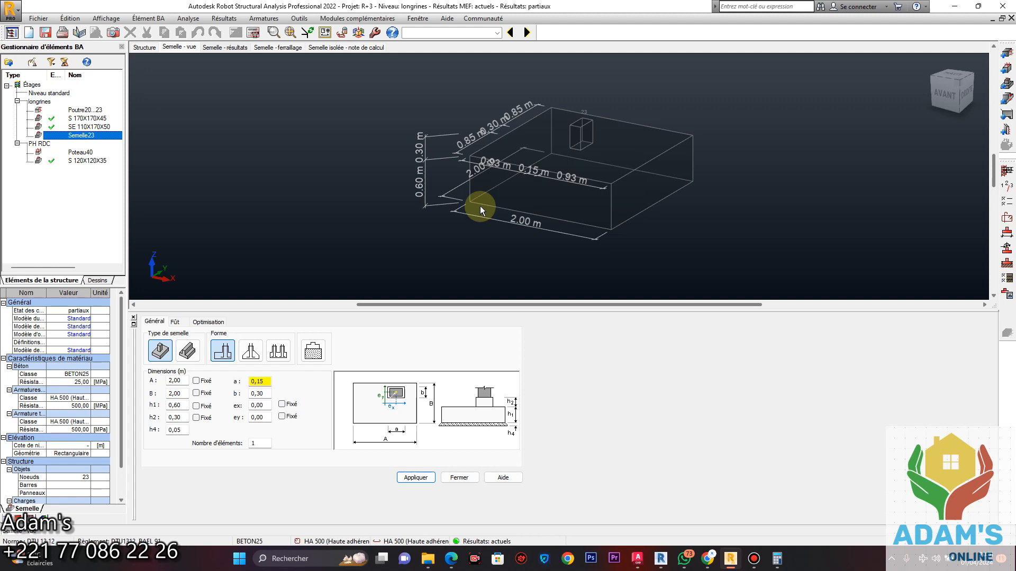
pyautogui.moveTo(567, 174); pyautogui.dragTo(497, 179, button='middle')
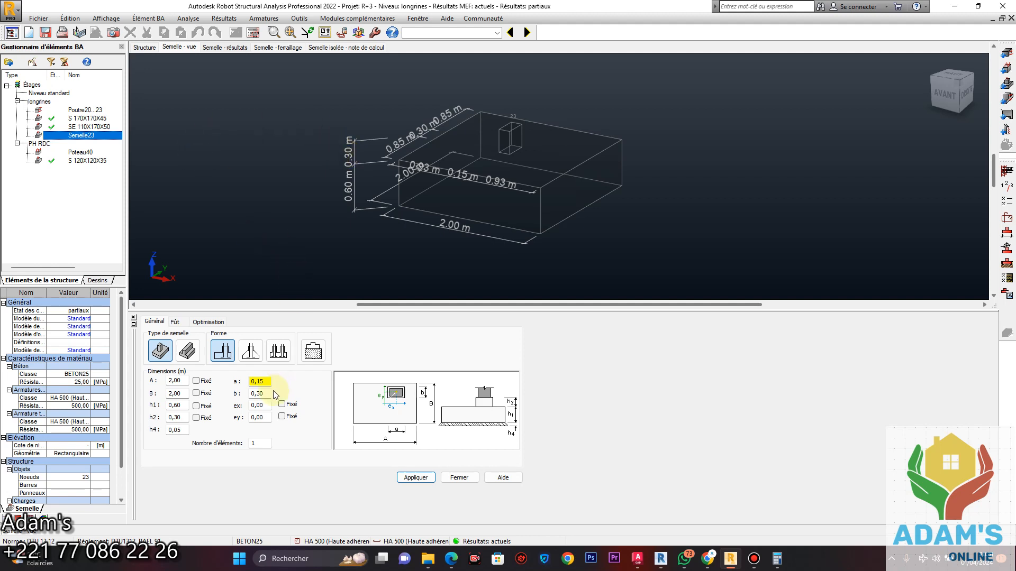
pyautogui.click(251, 351)
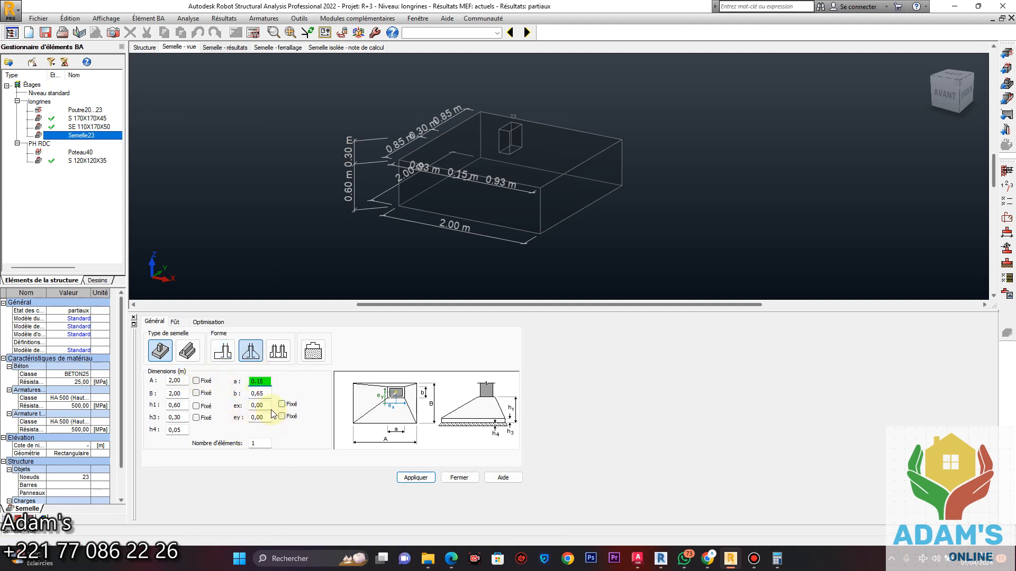
pyautogui.write('0.15')
pyautogui.click(263, 394)
pyautogui.write('0.30')
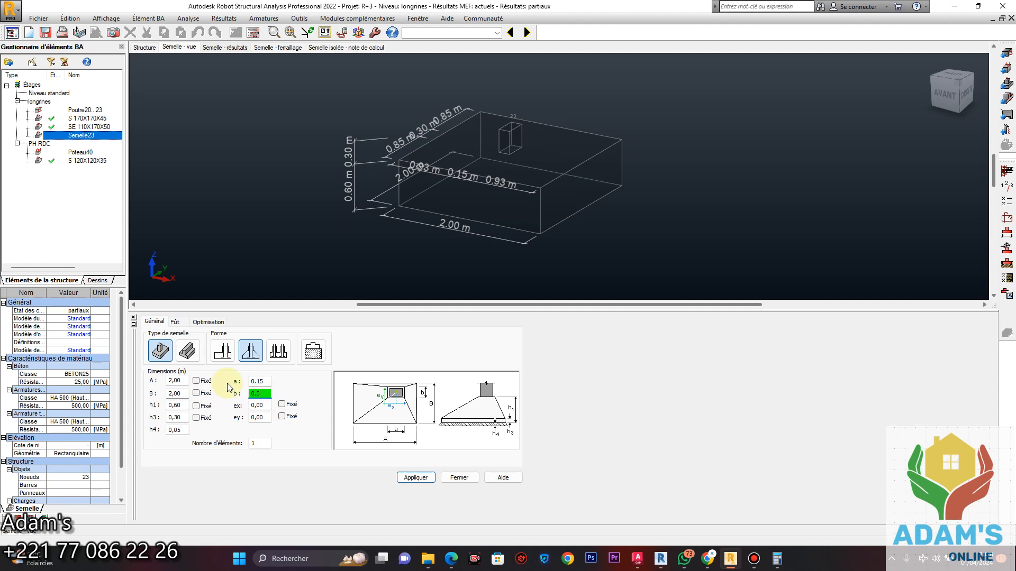
pyautogui.press('Return')
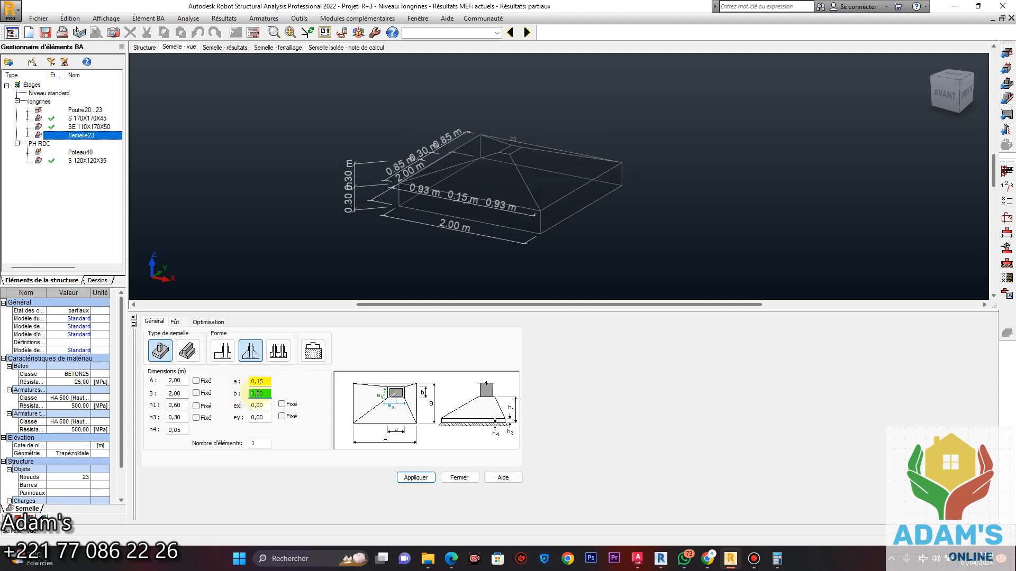
# Fix the ex and ey eccentricities of Semelle23 and apply the footing geometry
pyautogui.click(281, 404)
pyautogui.click(282, 416)
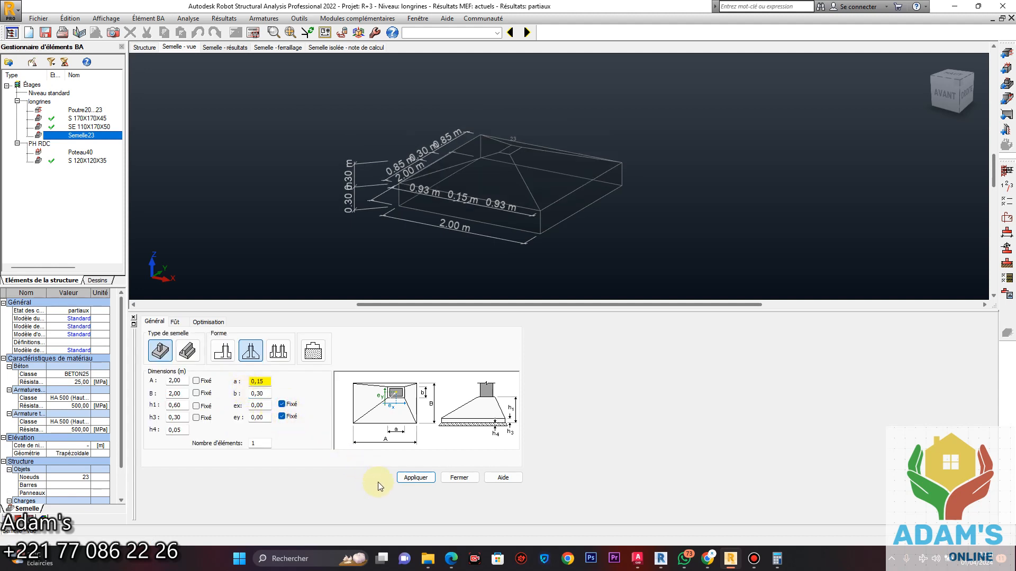
pyautogui.click(414, 478)
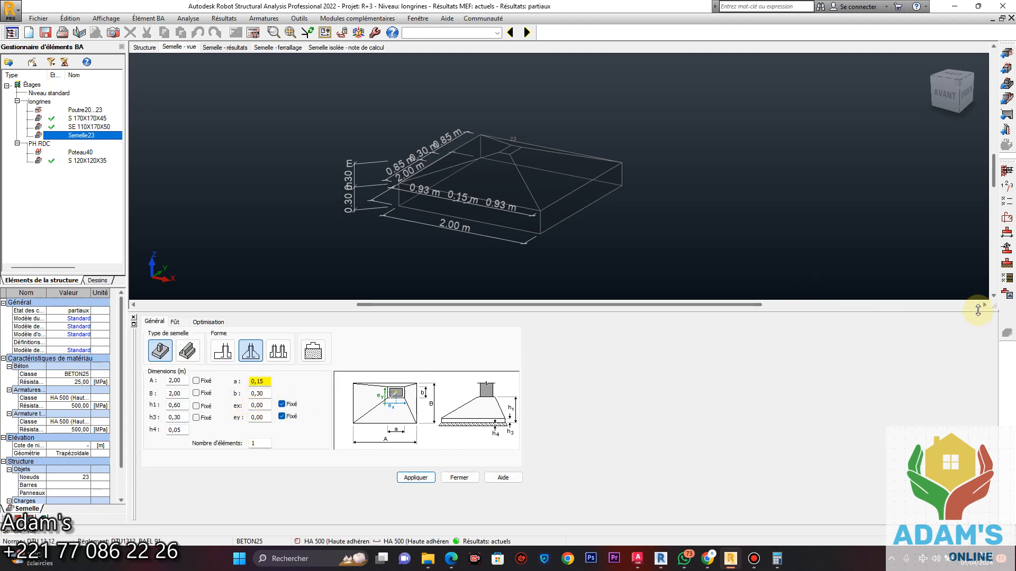
# Load the Standard soil settings for Semelle23 and close the soil parameters
pyautogui.click(1007, 262)
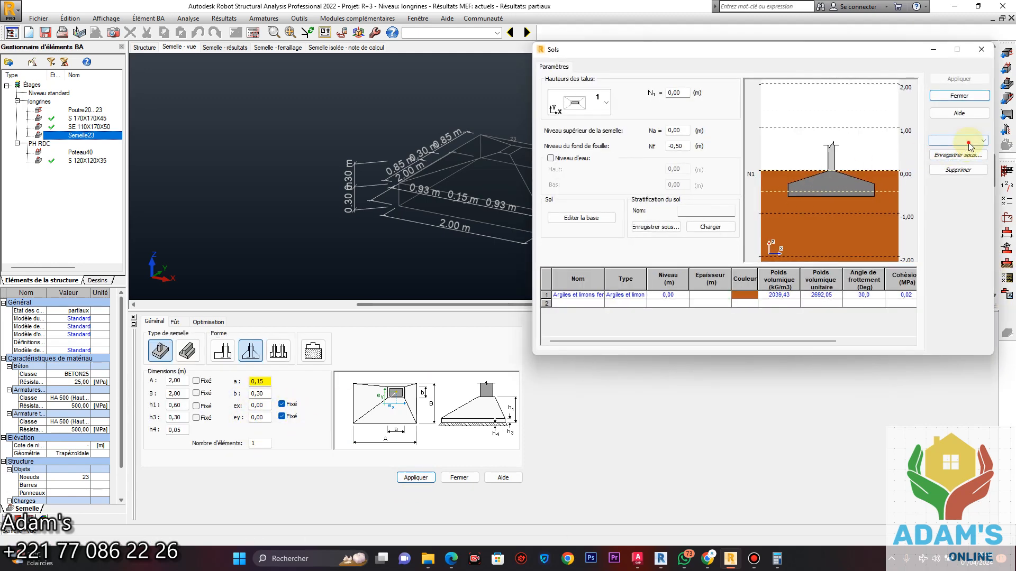
pyautogui.click(947, 141)
pyautogui.click(940, 151)
pyautogui.click(959, 96)
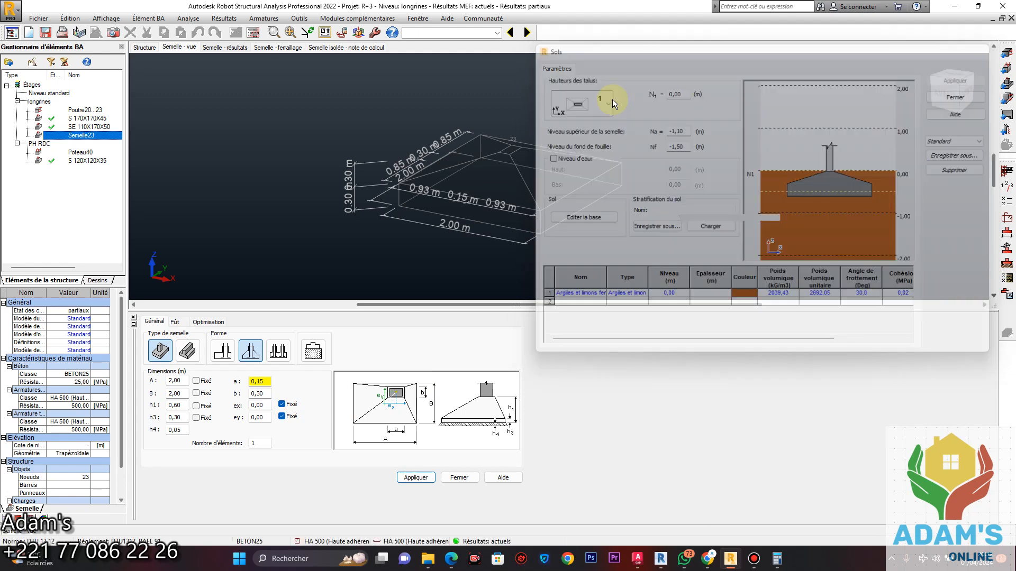
# Calculate Semelle23 with drawing generation enabled and view its execution drawing
pyautogui.click(252, 32)
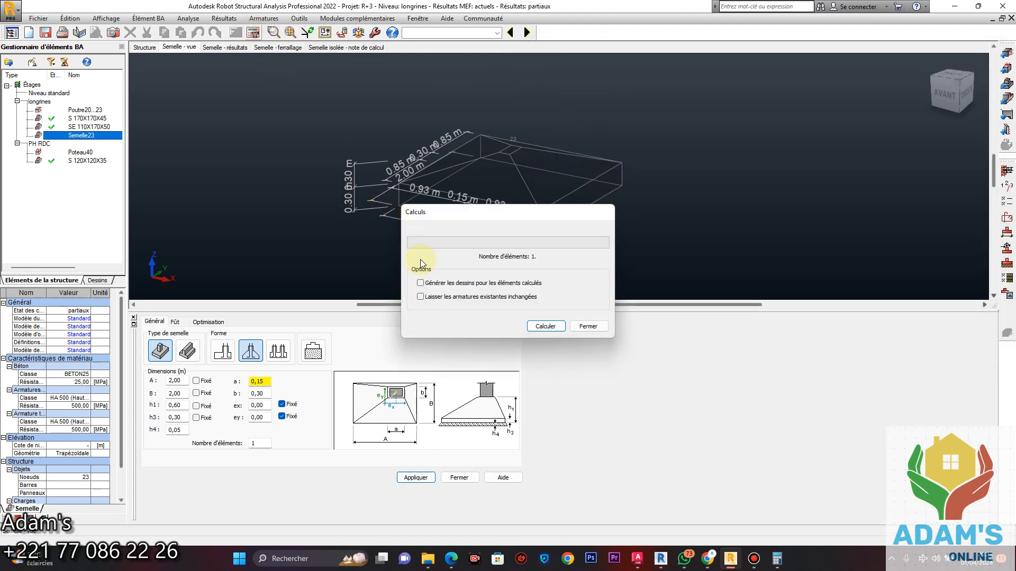
pyautogui.click(429, 282)
pyautogui.click(545, 325)
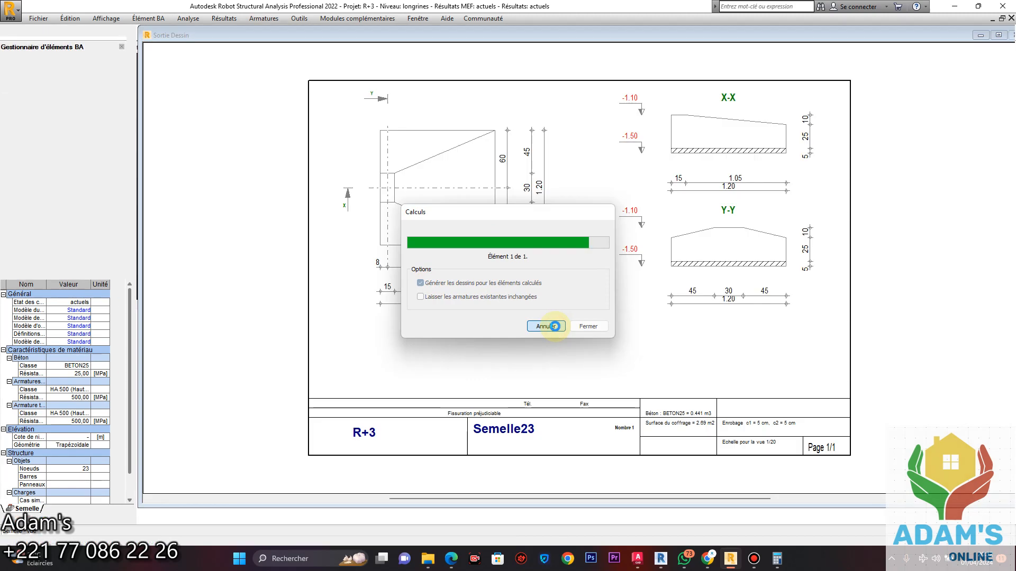
pyautogui.click(543, 390)
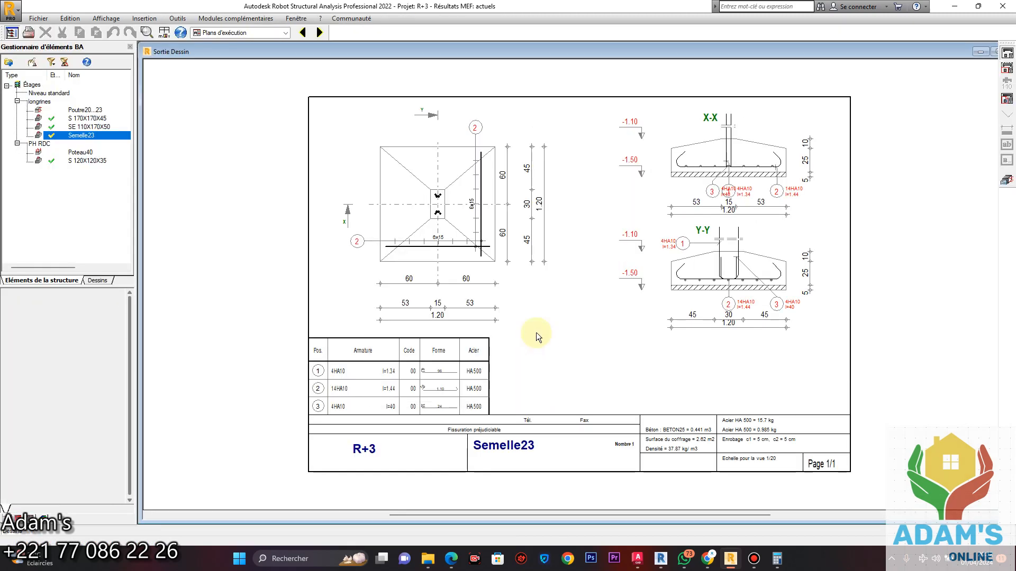
pyautogui.scroll(-1, 486, 228)
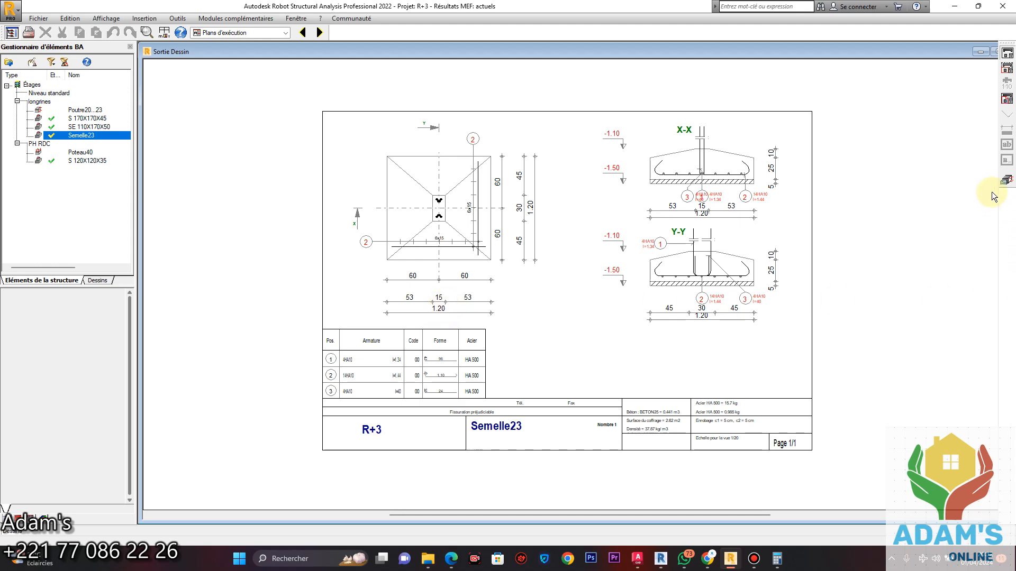
# Return to the footing definition and fix plan dimensions A and B of Semelle23
pyautogui.click(1007, 179)
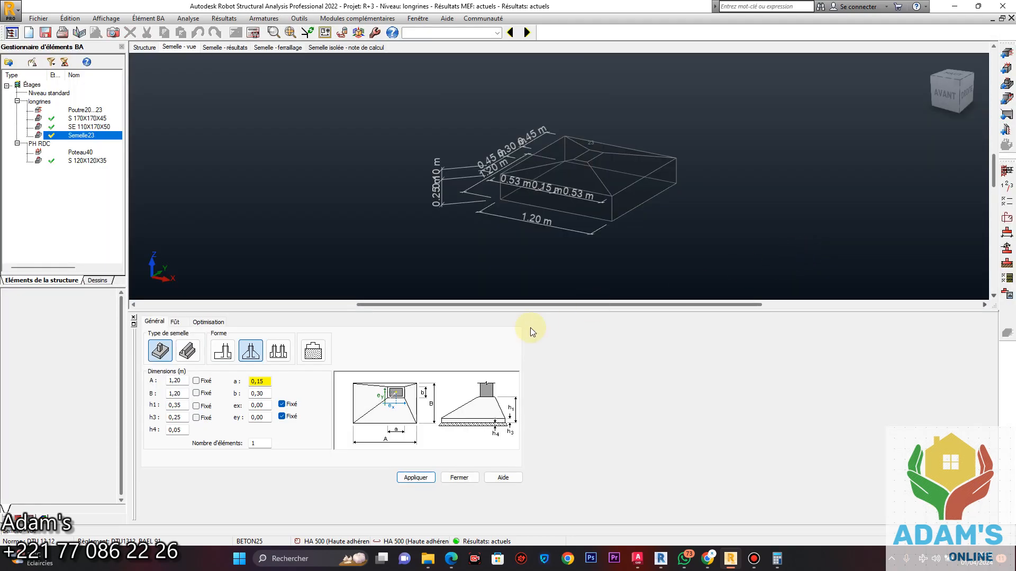
pyautogui.click(196, 380)
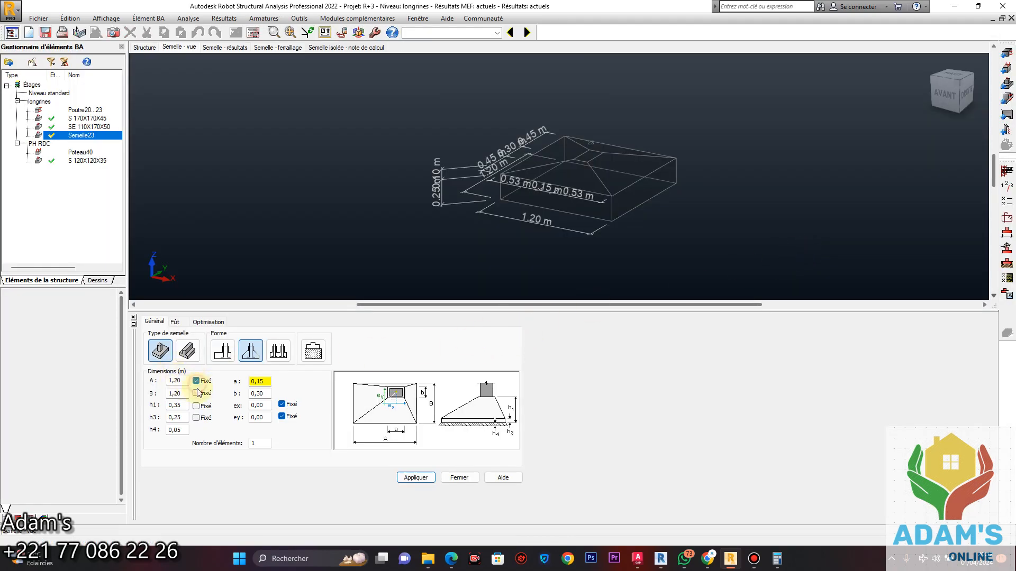
pyautogui.click(196, 393)
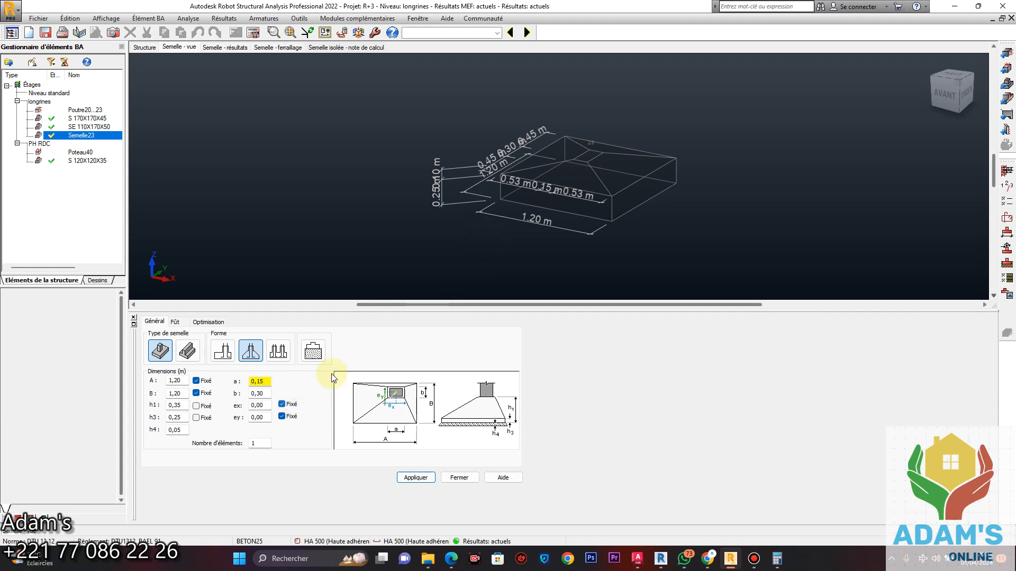
pyautogui.scroll(2, 553, 205)
pyautogui.moveTo(555, 202); pyautogui.dragTo(513, 216, button='middle')
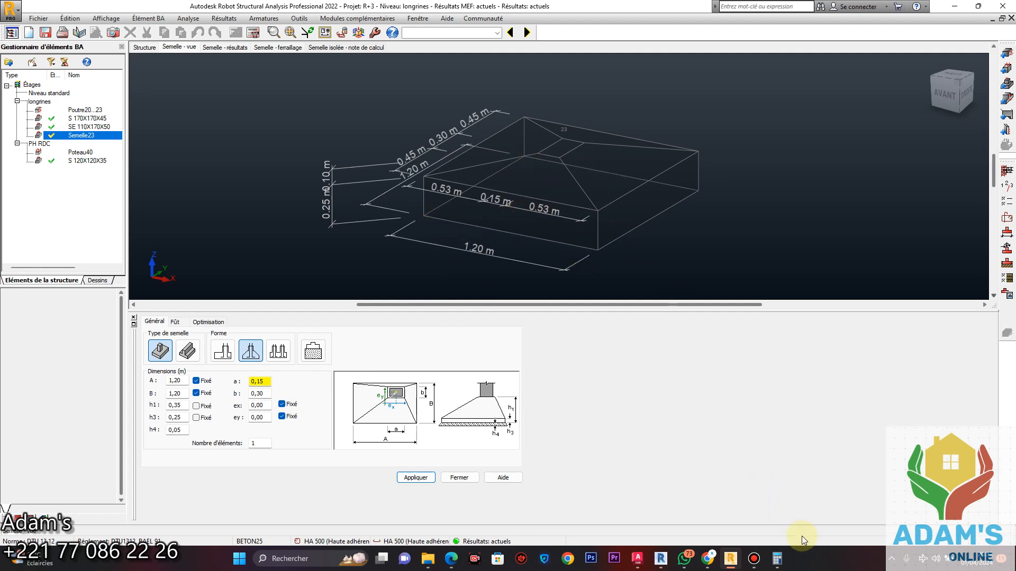
# Switch to Calculator and compute the column eccentricity as 120 - 15, divided by 2
pyautogui.click(776, 558)
pyautogui.moveTo(684, 176); pyautogui.dragTo(782, 174)
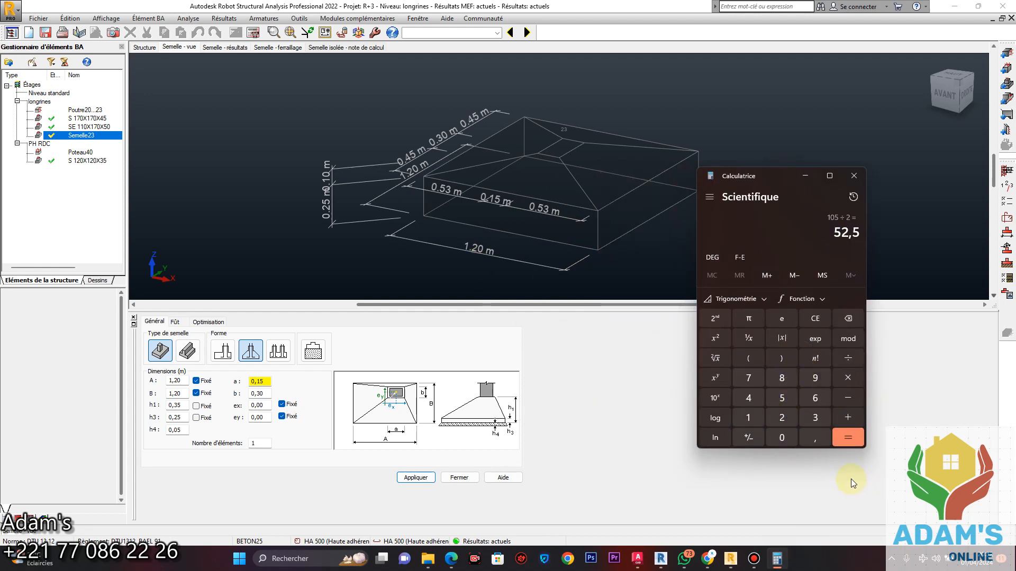
pyautogui.click(815, 319)
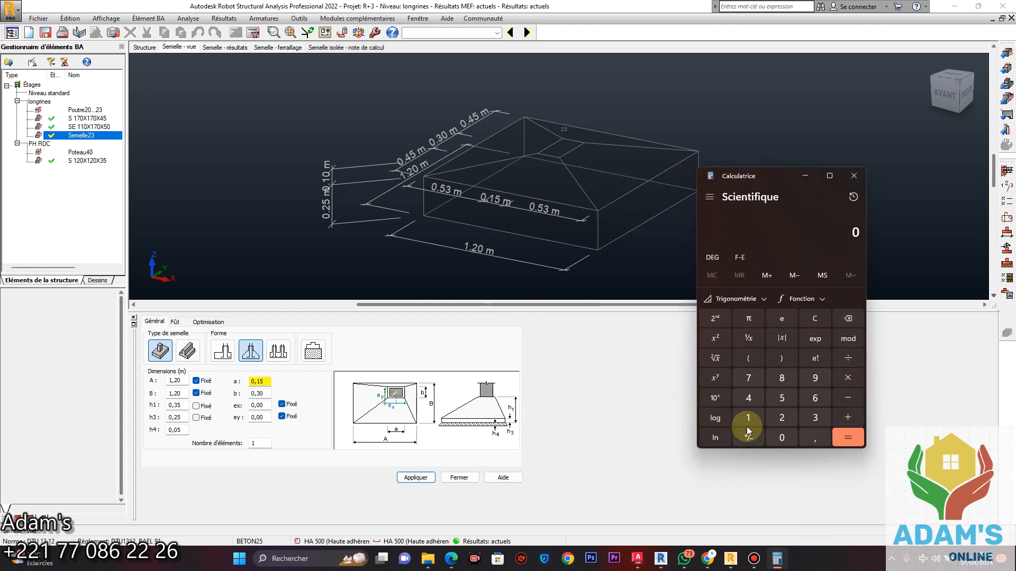
pyautogui.write('120-15')
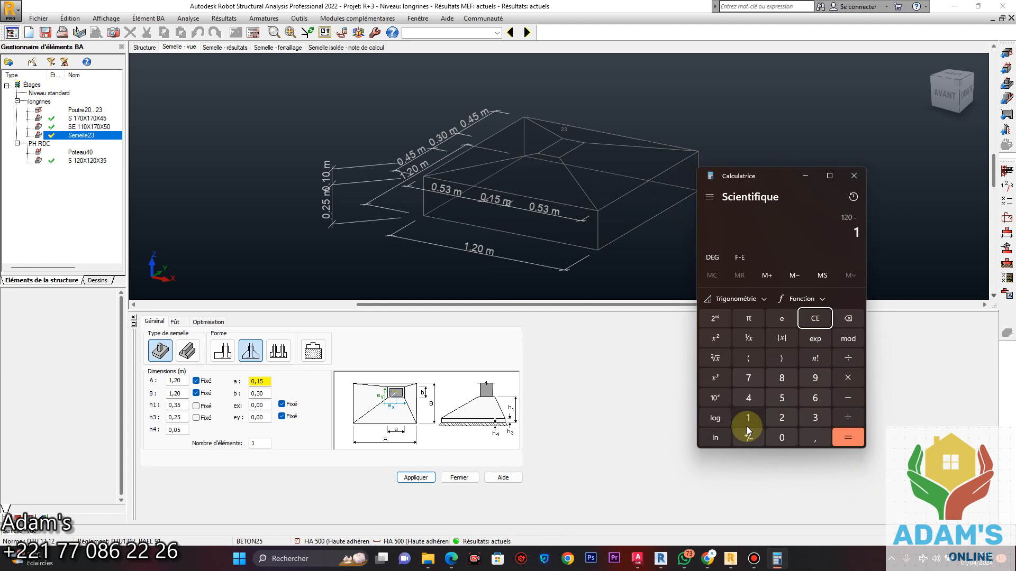
pyautogui.write('/2')
pyautogui.press('Return')
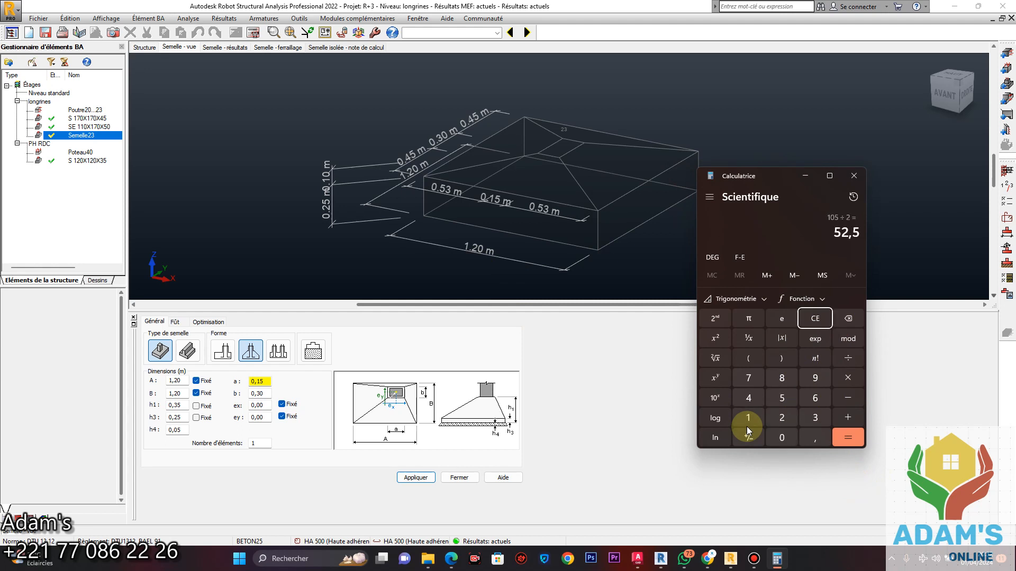
pyautogui.click(806, 176)
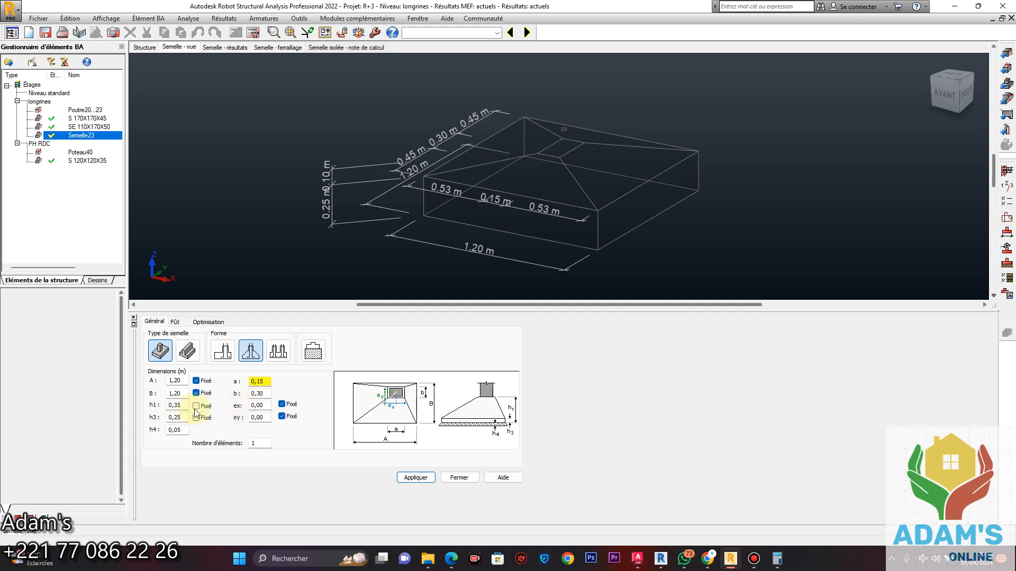
# Set the ex eccentricity of Semelle23 to -0.525 m and inspect the off-centre footing in 3D
pyautogui.moveTo(269, 407); pyautogui.dragTo(177, 405)
pyautogui.write('-0.525')
pyautogui.press('Return')
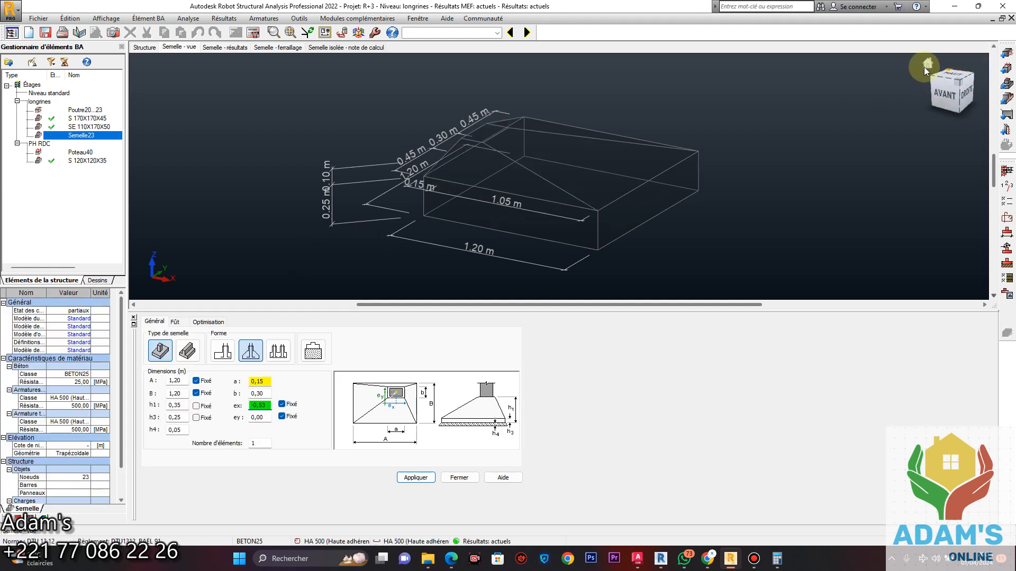
pyautogui.click(926, 71)
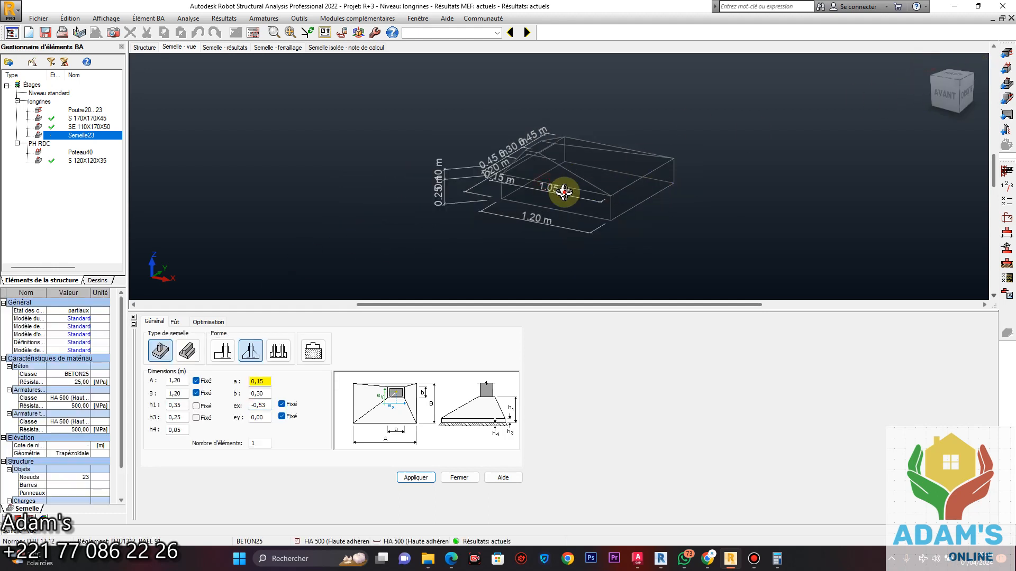
pyautogui.moveTo(564, 192)
pyautogui.mouseDown()
pyautogui.moveTo(680, 197)
pyautogui.moveTo(596, 195)
pyautogui.moveTo(587, 180)
pyautogui.moveTo(581, 192)
pyautogui.mouseUp()
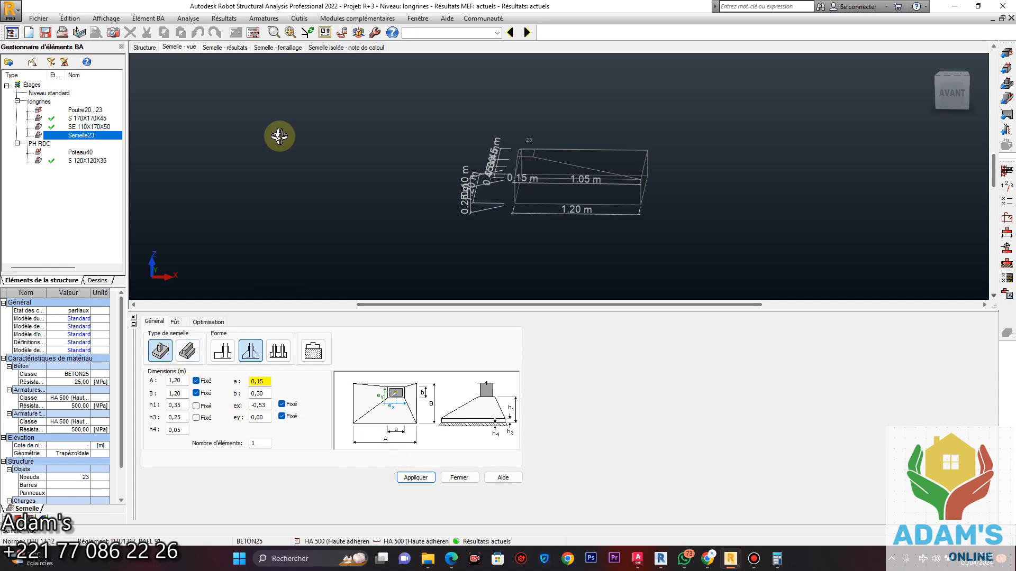
# Recalculate the eccentric Semelle23 with drawing generation enabled and dismiss the calculation errors
pyautogui.click(253, 32)
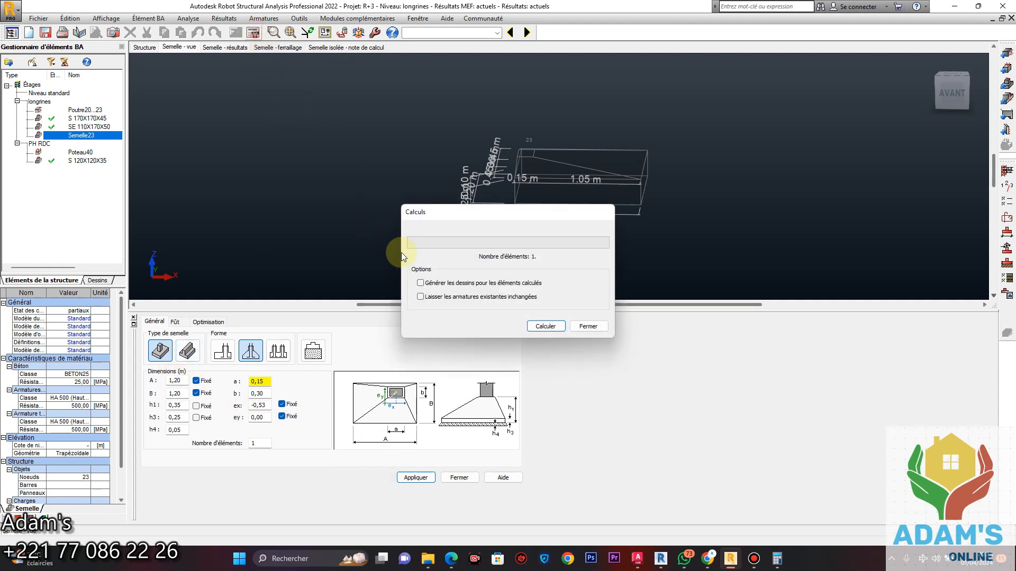
pyautogui.click(430, 284)
pyautogui.click(545, 326)
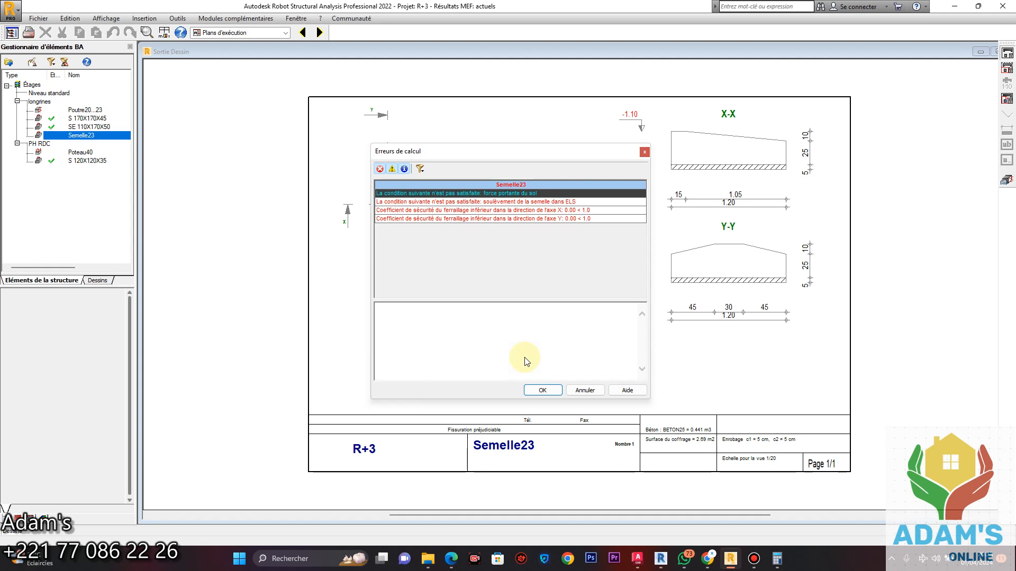
pyautogui.click(549, 390)
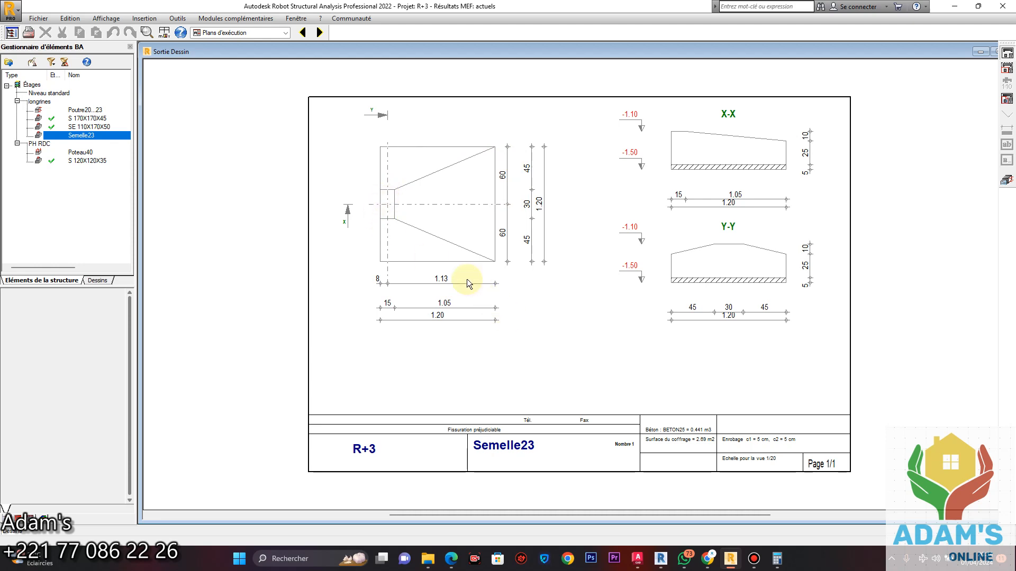
# Switch to Revit's Fondations1 plan and start a structural beam with Niveau : Fondations as its work plane
pyautogui.click(662, 557)
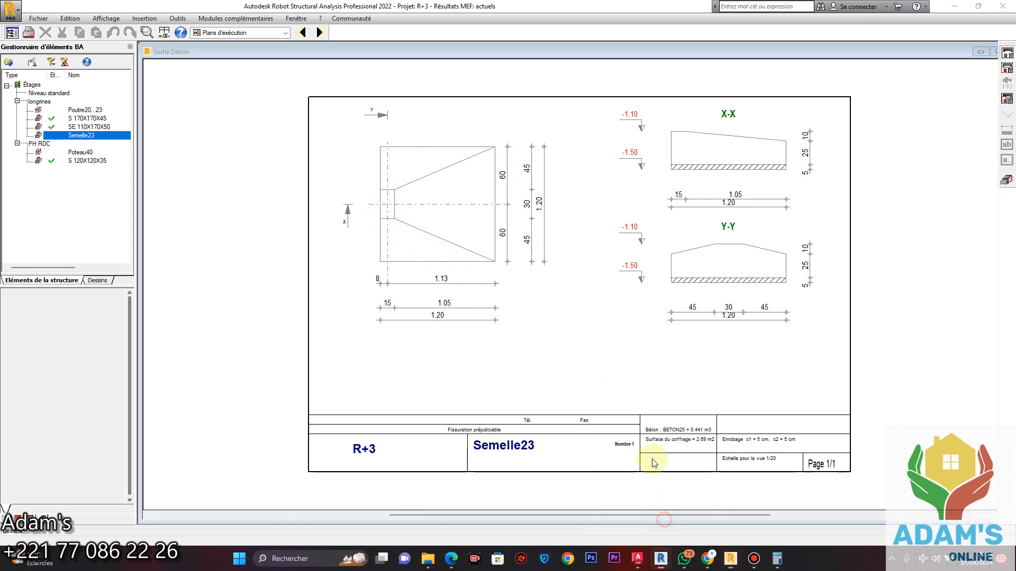
pyautogui.scroll(3, 381, 217)
pyautogui.moveTo(405, 210); pyautogui.dragTo(508, 324, button='middle')
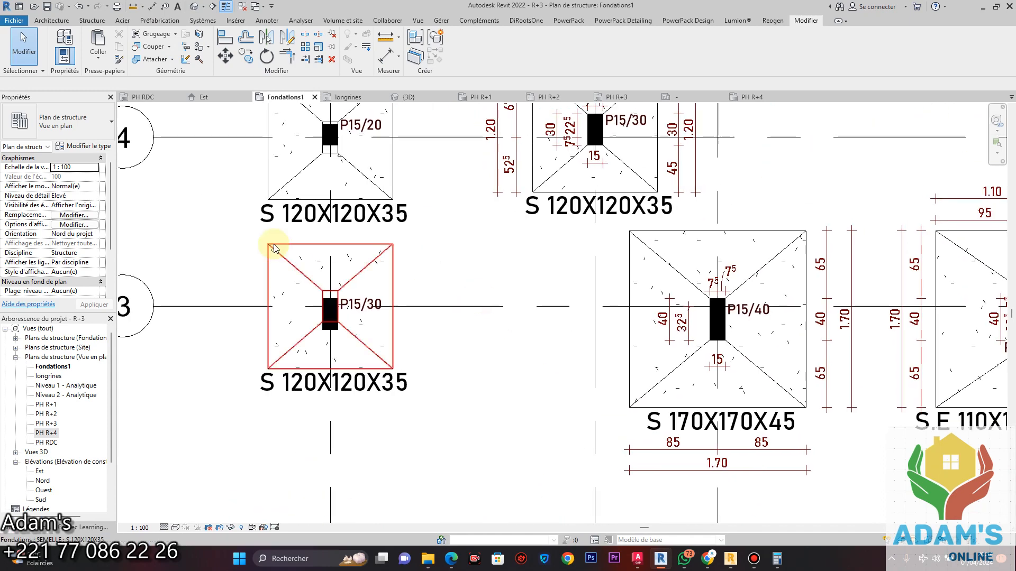
pyautogui.moveTo(388, 294); pyautogui.dragTo(422, 284, button='middle')
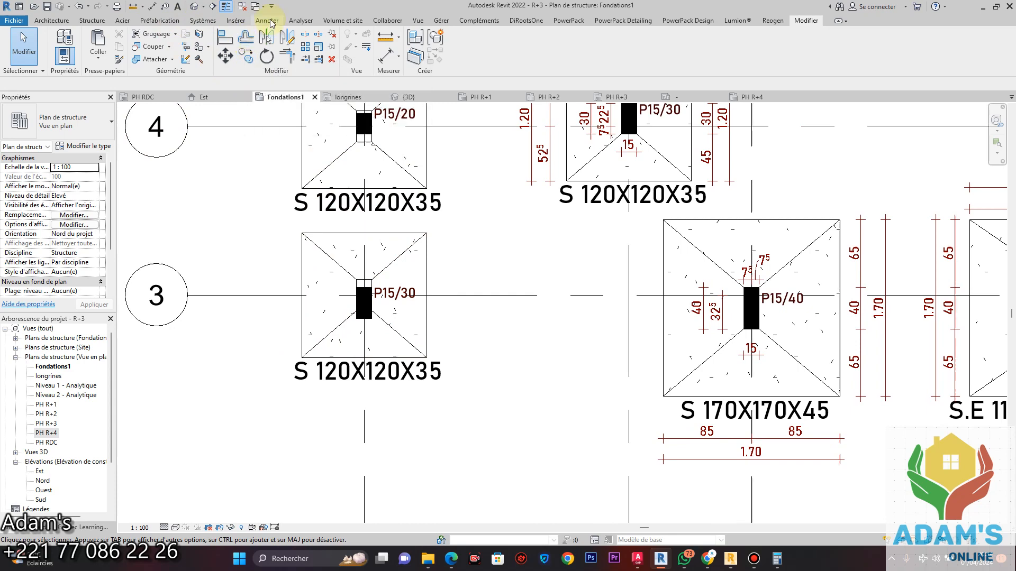
pyautogui.click(91, 20)
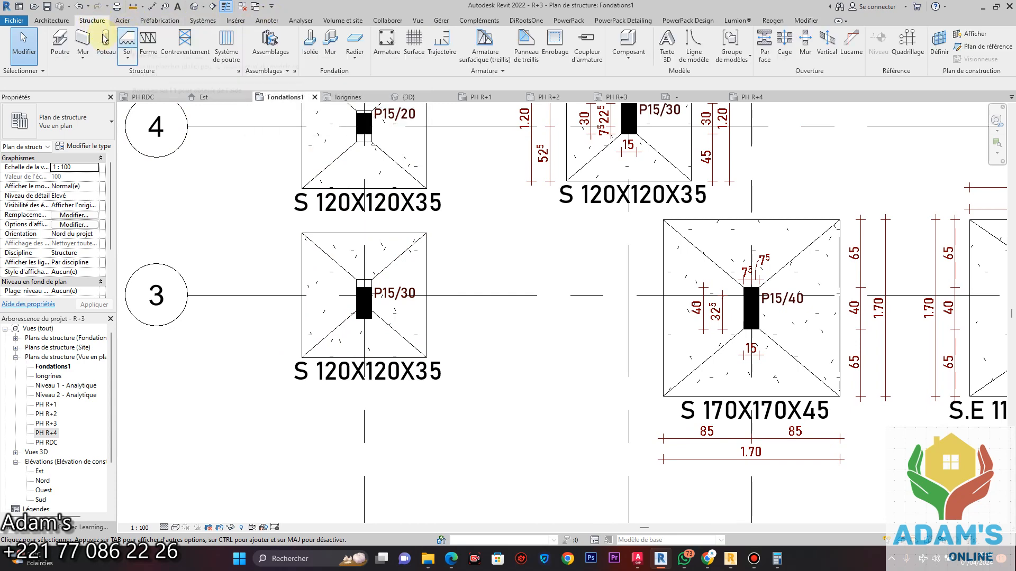
pyautogui.click(61, 43)
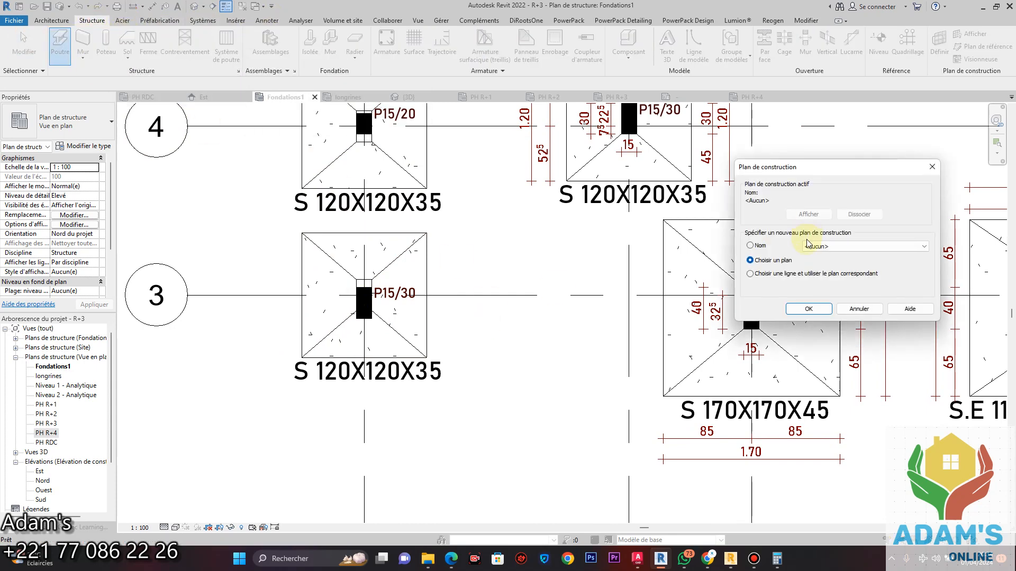
pyautogui.click(836, 247)
pyautogui.scroll(2, 836, 275)
pyautogui.click(831, 265)
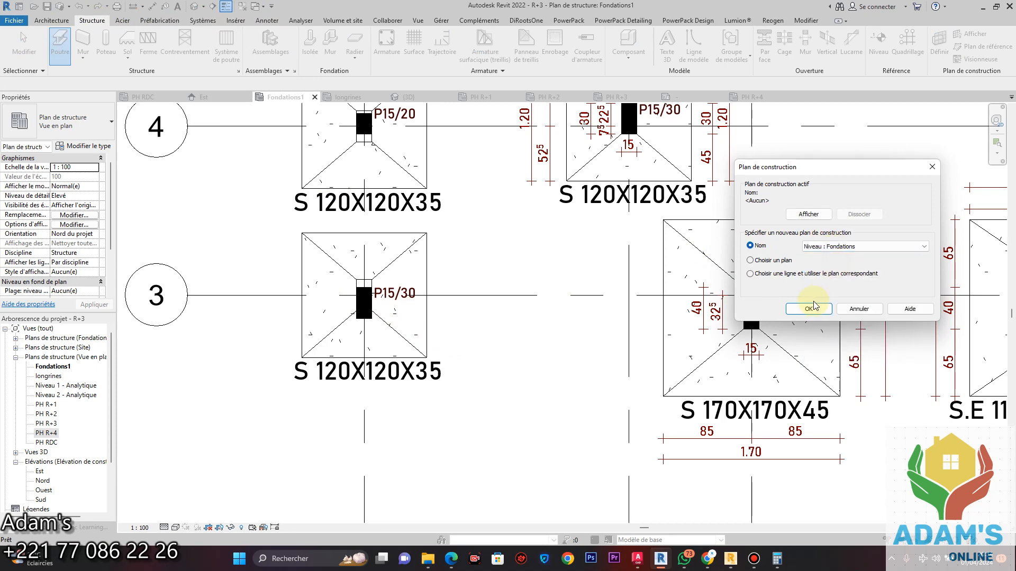
pyautogui.click(808, 309)
# Draw a 15X40 concrete beam from the P15/30 column on axis 3 to the P15/40 column of the 170X170X45 footing
pyautogui.click(364, 302)
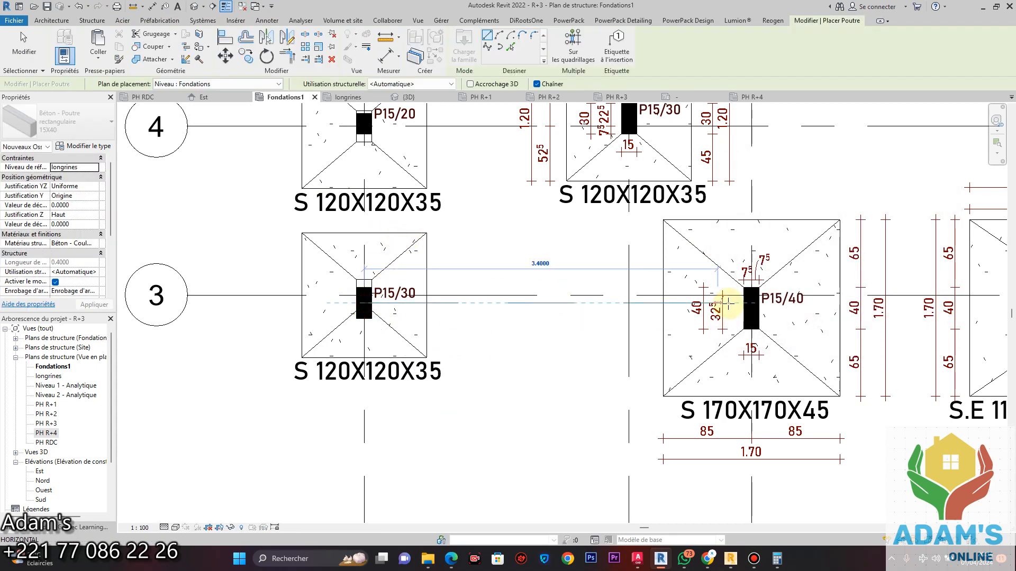
pyautogui.click(747, 302)
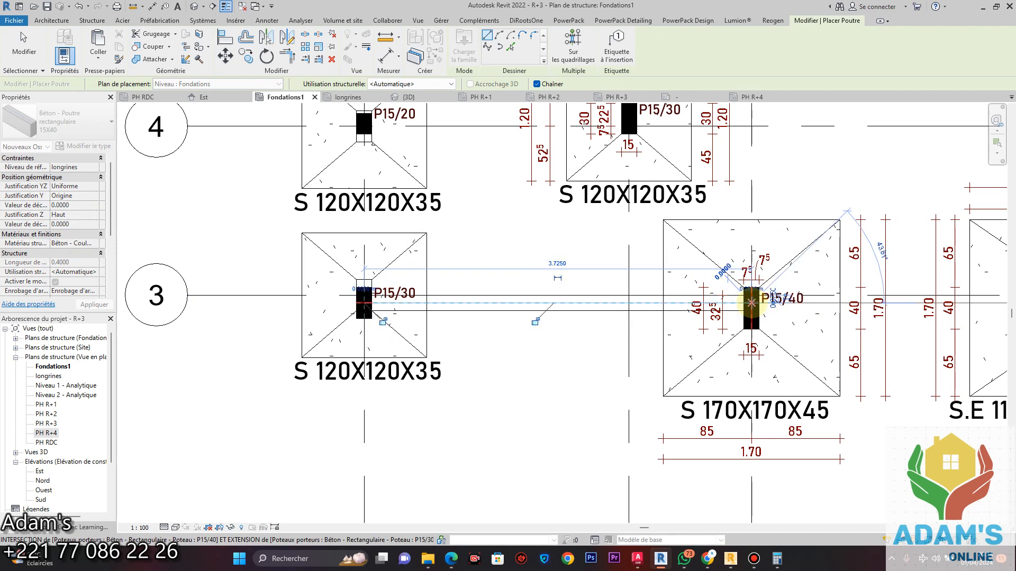
pyautogui.press('Escape')
pyautogui.press('Escape')
pyautogui.scroll(-2, 703, 295)
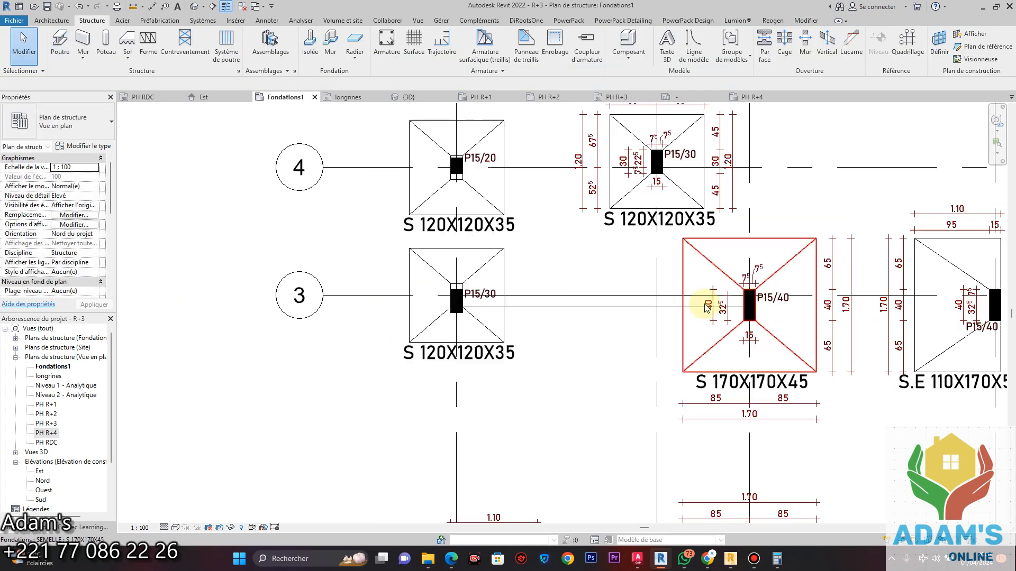
pyautogui.moveTo(704, 295); pyautogui.dragTo(552, 310, button='middle')
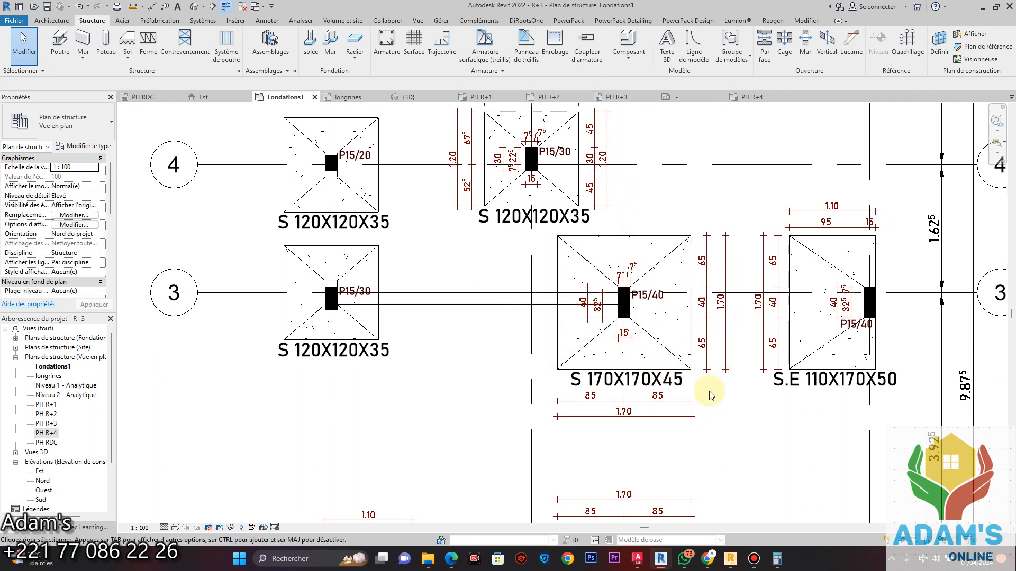
# Switch back to Robot and have the strap beam take up 100% of Semelle23's moment in direction X
pyautogui.click(730, 559)
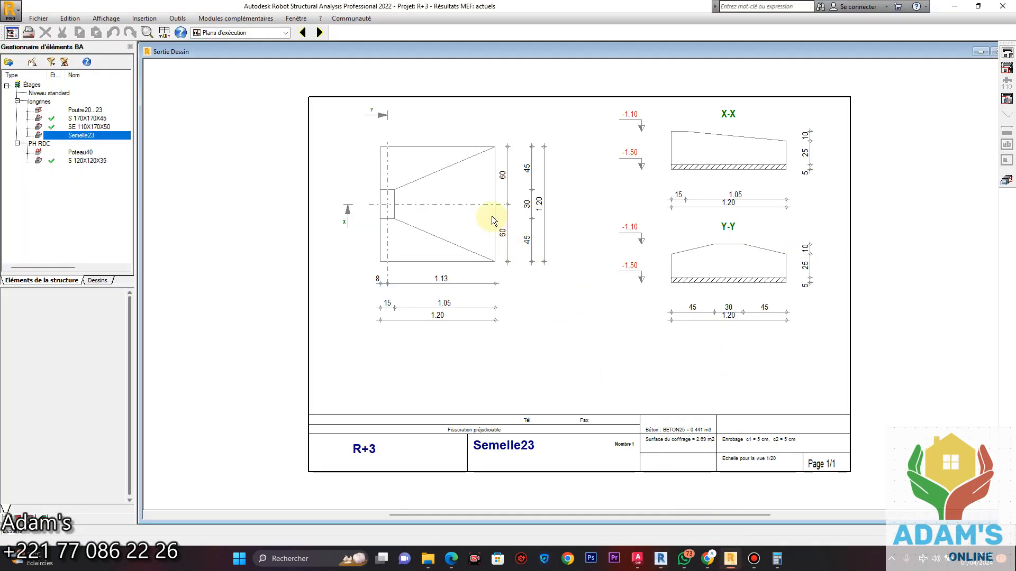
pyautogui.click(1006, 180)
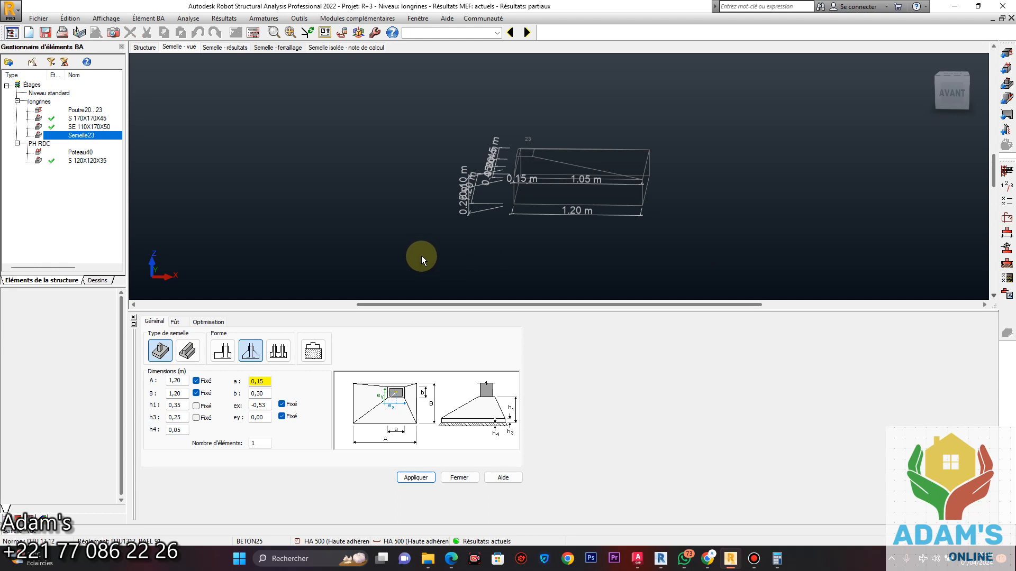
pyautogui.click(213, 321)
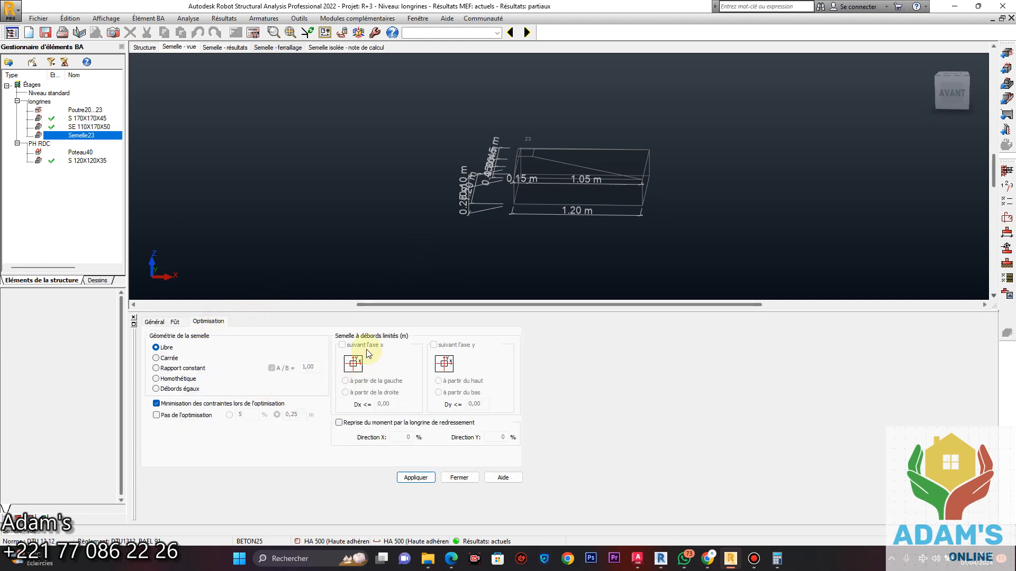
pyautogui.click(356, 422)
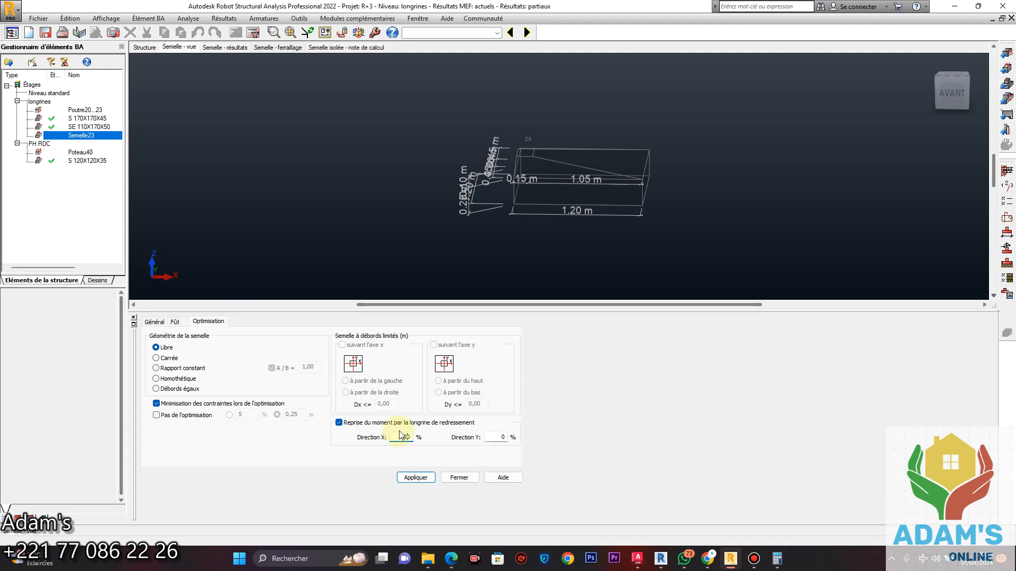
pyautogui.click(410, 478)
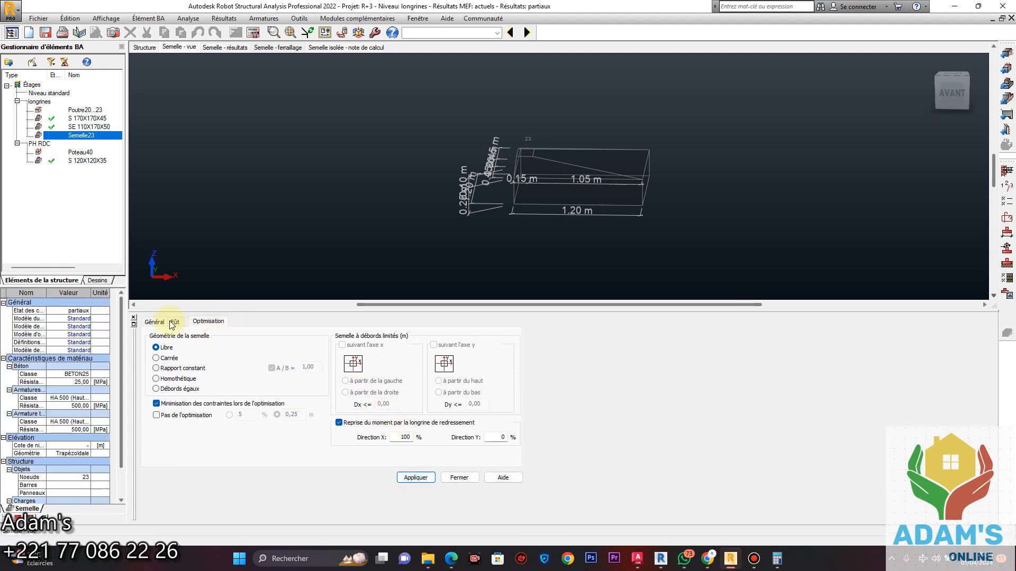
# Recalculate Semelle23 with the strap beam option and drawing generation enabled, closing the calculation error list
pyautogui.click(155, 322)
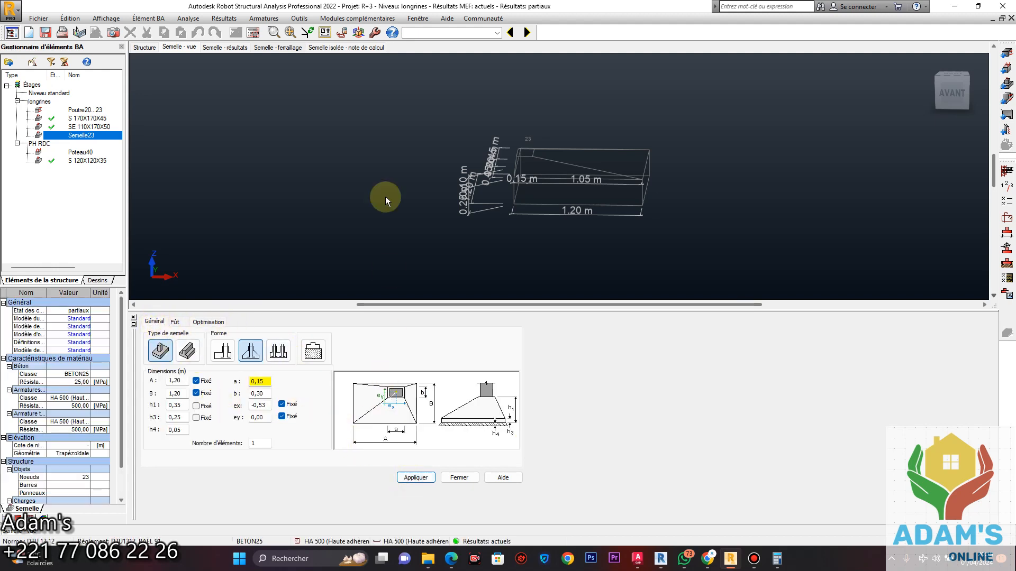
pyautogui.click(253, 32)
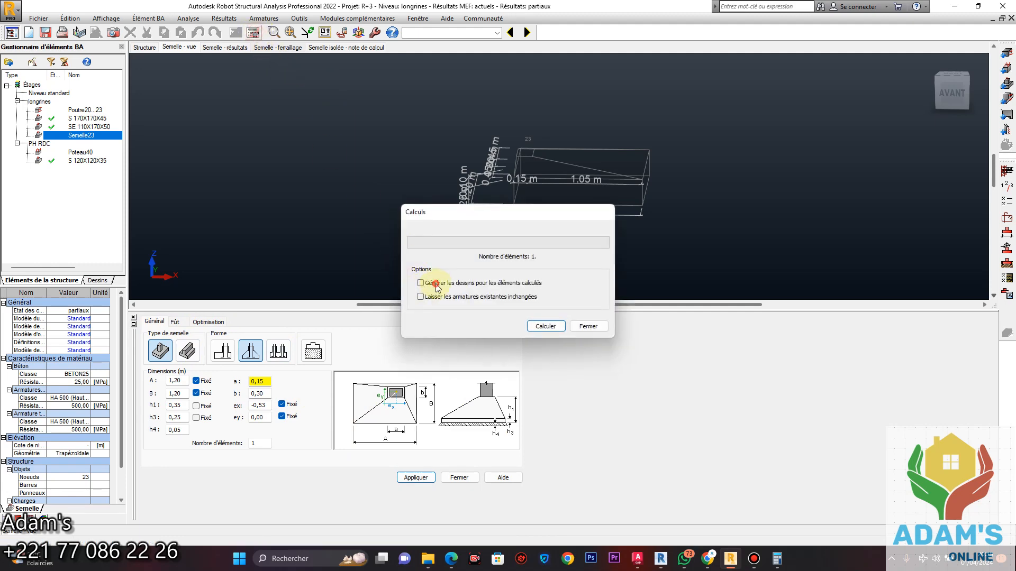
pyautogui.click(436, 286)
pyautogui.click(545, 326)
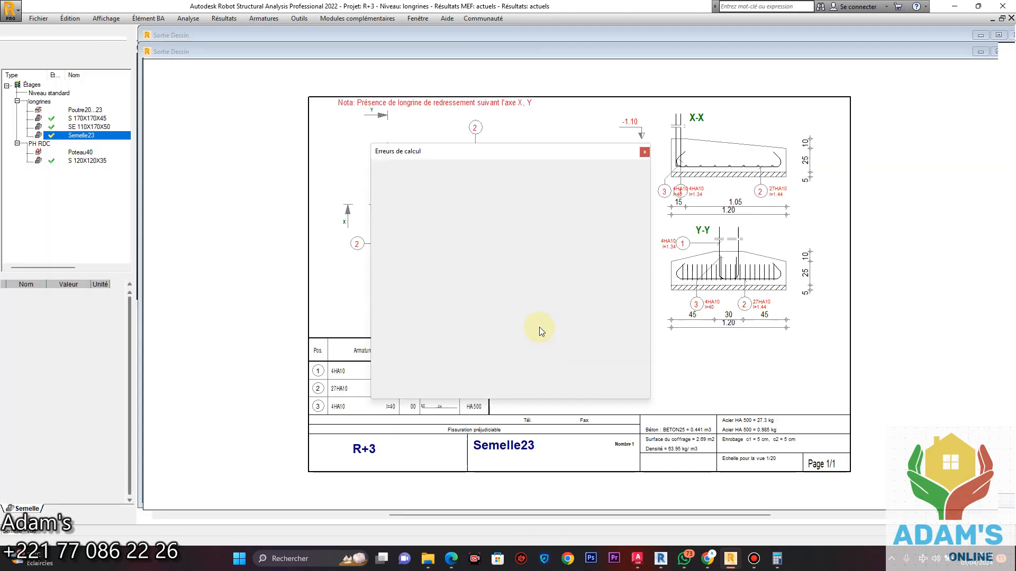
pyautogui.click(540, 389)
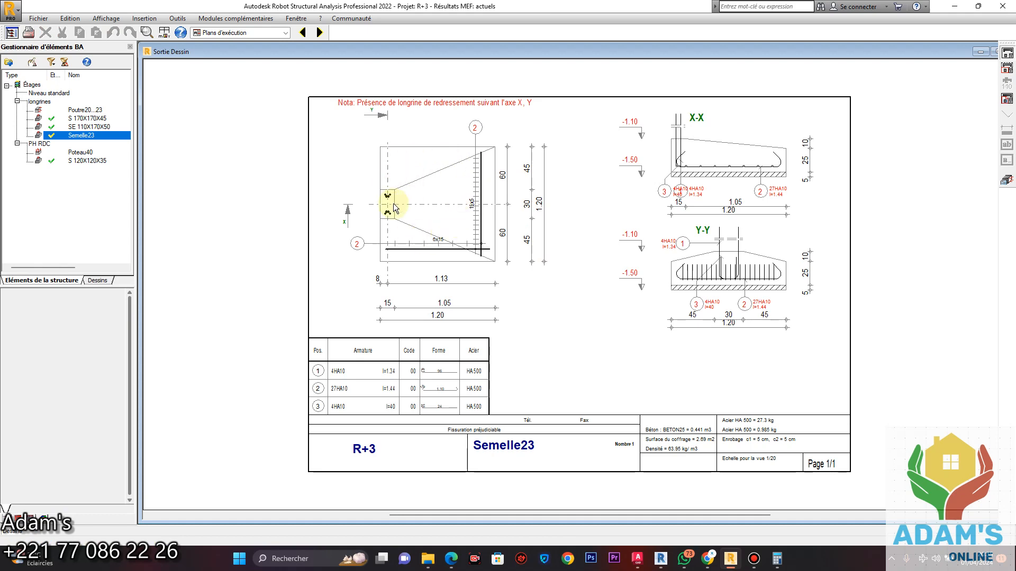
# Examine the bar layout and spacing in both directions on Semelle23's reinforcement plan and sections
pyautogui.scroll(3, 471, 201)
pyautogui.scroll(-2, 468, 198)
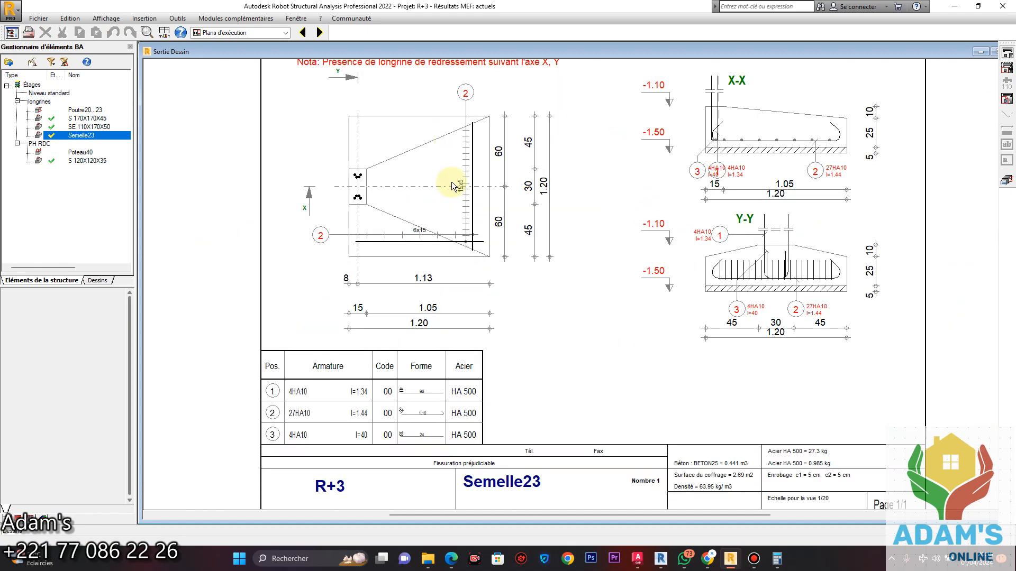
pyautogui.scroll(1, 450, 200)
pyautogui.scroll(-2, 450, 204)
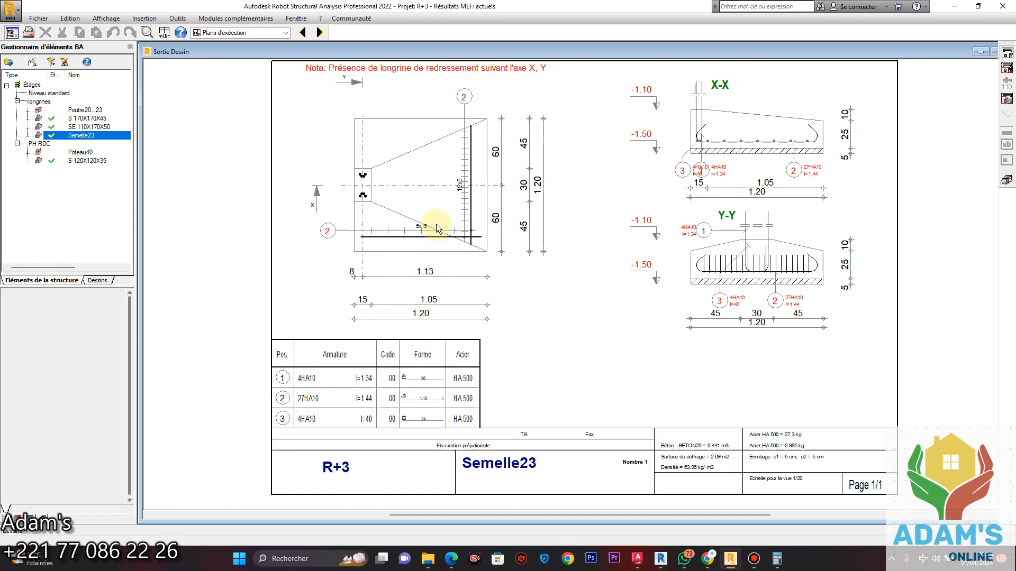
pyautogui.scroll(2, 419, 229)
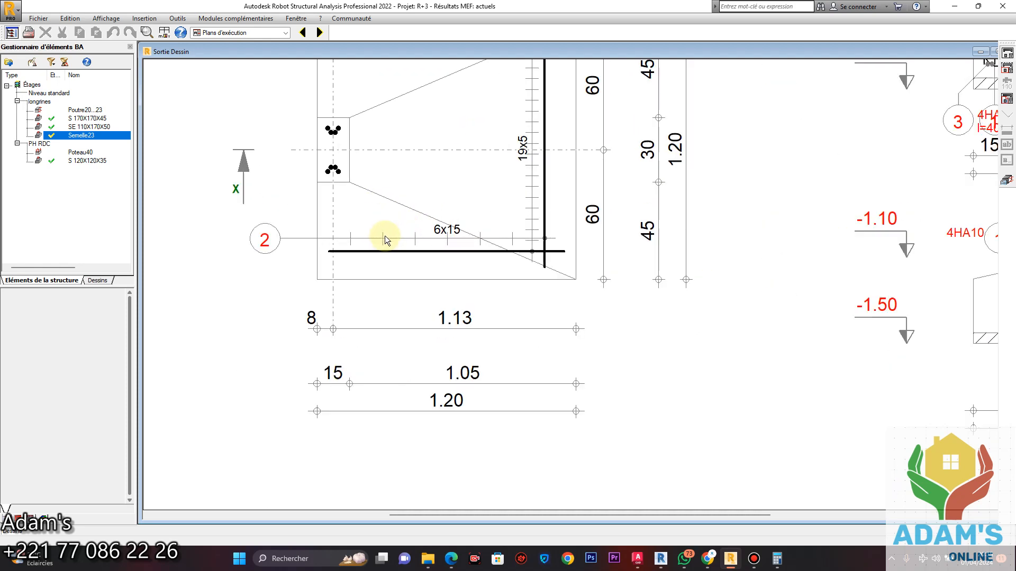
pyautogui.scroll(-1, 389, 268)
pyautogui.scroll(1, 470, 183)
pyautogui.scroll(1, 471, 184)
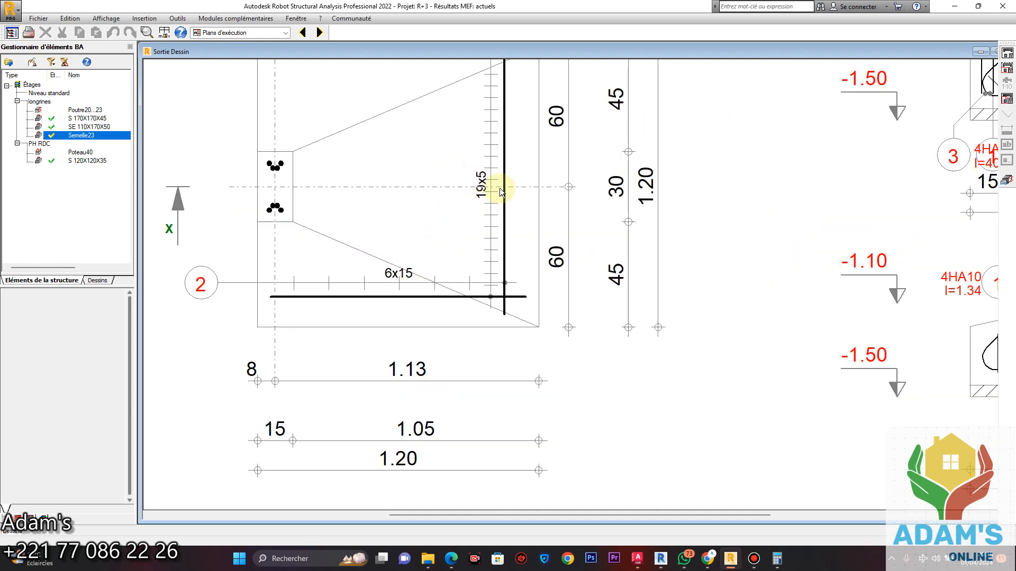
pyautogui.scroll(-3, 501, 191)
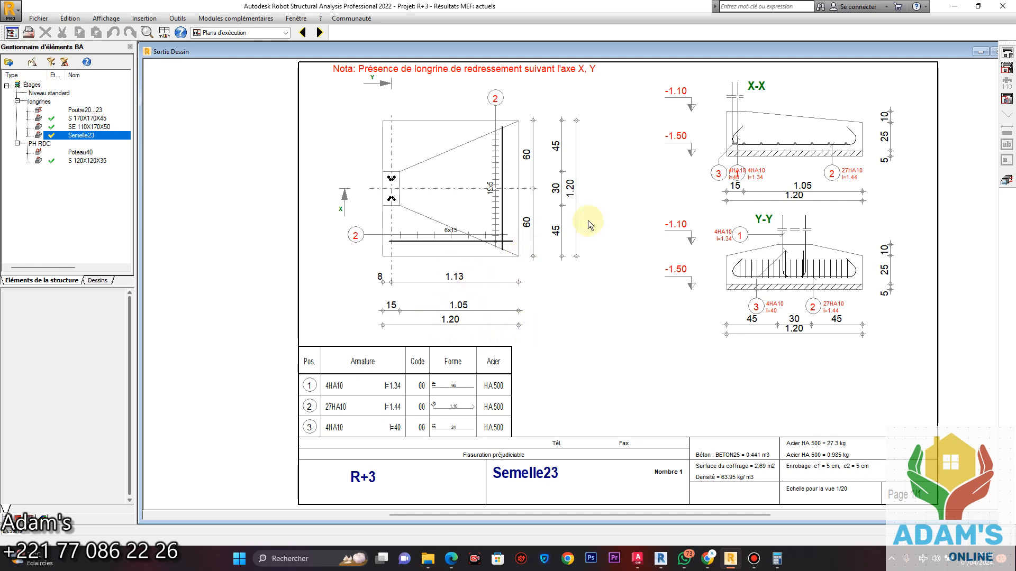
# Reopen the Semelle23 definition, set dimension A to 0.9 m and release the fixed constraint on B
pyautogui.click(1007, 181)
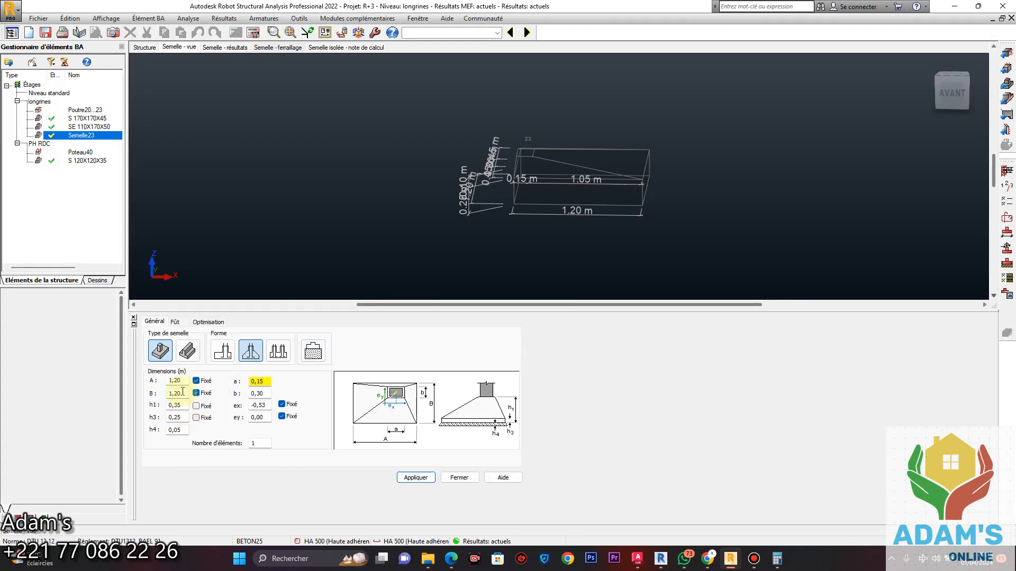
pyautogui.doubleClick(182, 381)
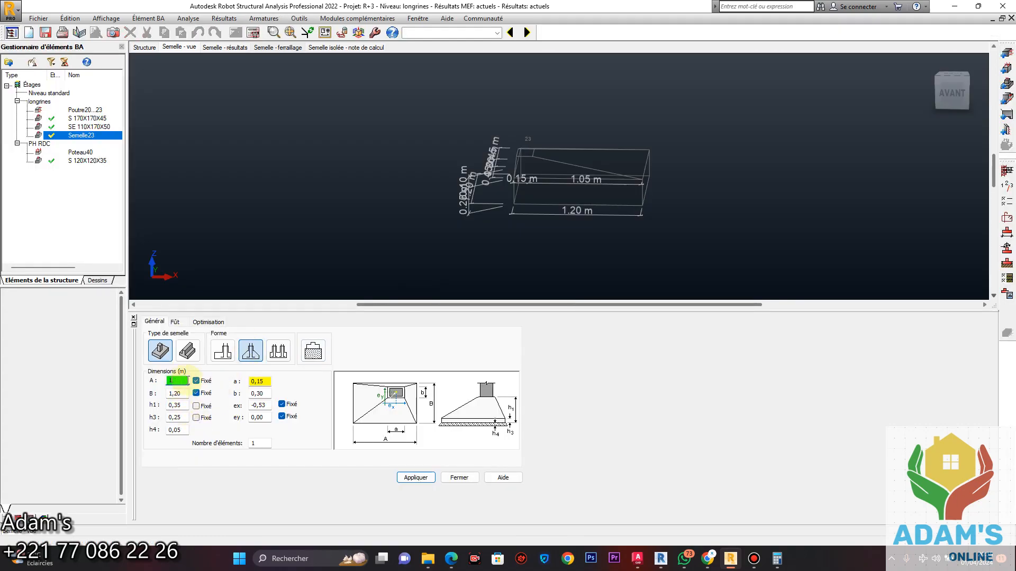
pyautogui.moveTo(176, 381); pyautogui.dragTo(143, 386)
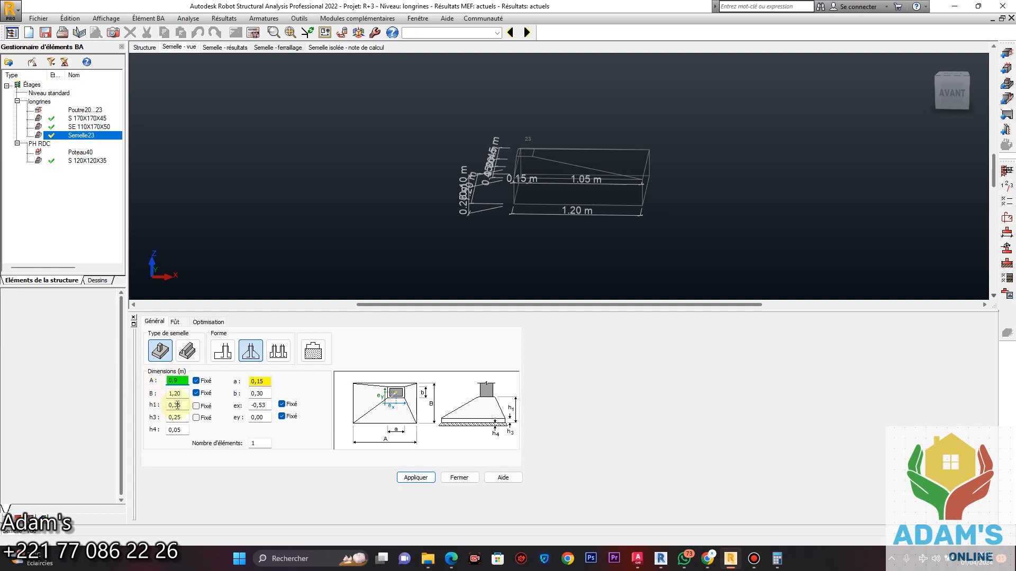
pyautogui.click(197, 394)
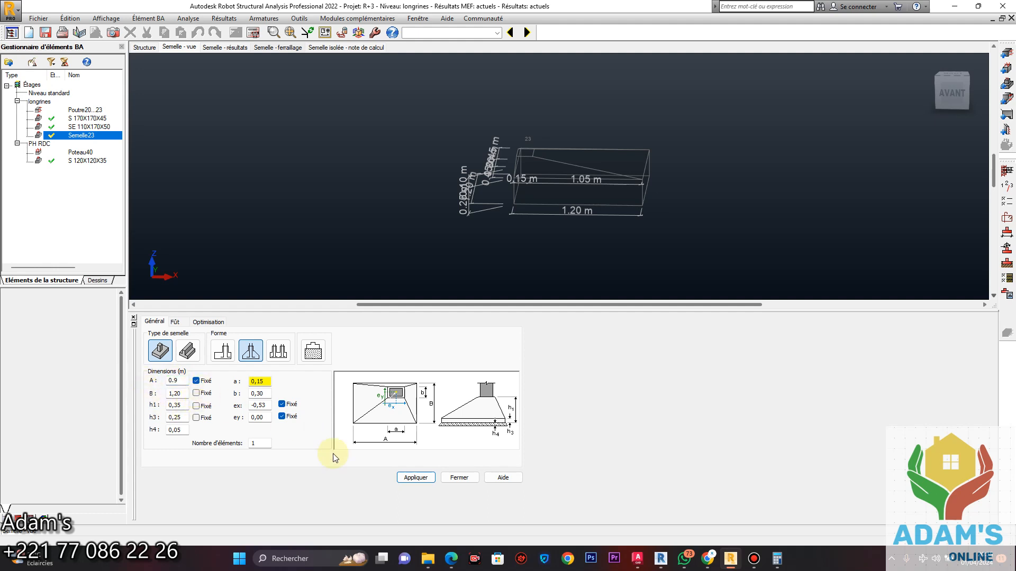
# Switch to Calculator and compute the new column eccentricity as 90 - 15, divided by 2
pyautogui.click(780, 556)
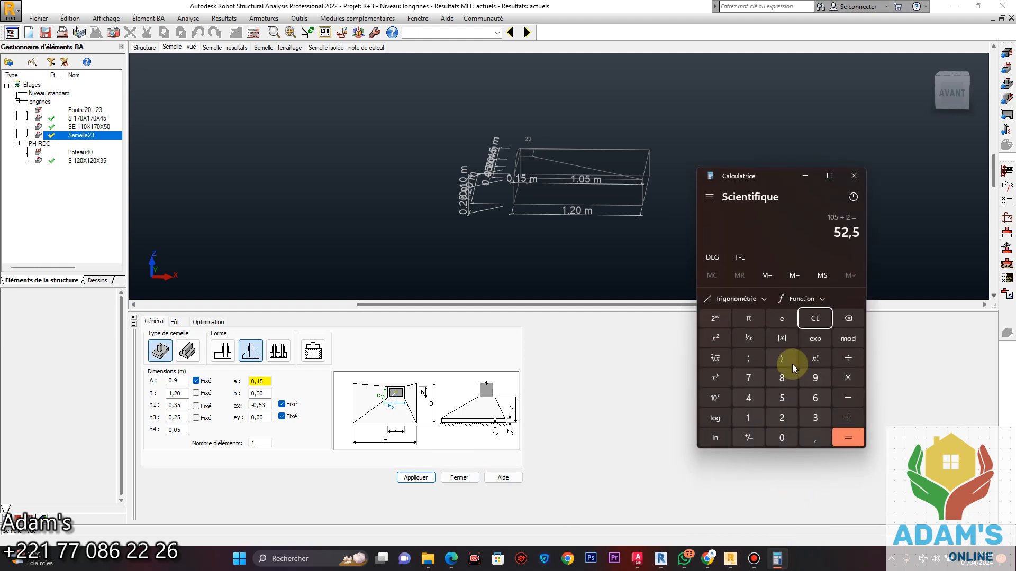
pyautogui.write('90-15')
pyautogui.press('Return')
pyautogui.write('/2')
pyautogui.press('Return')
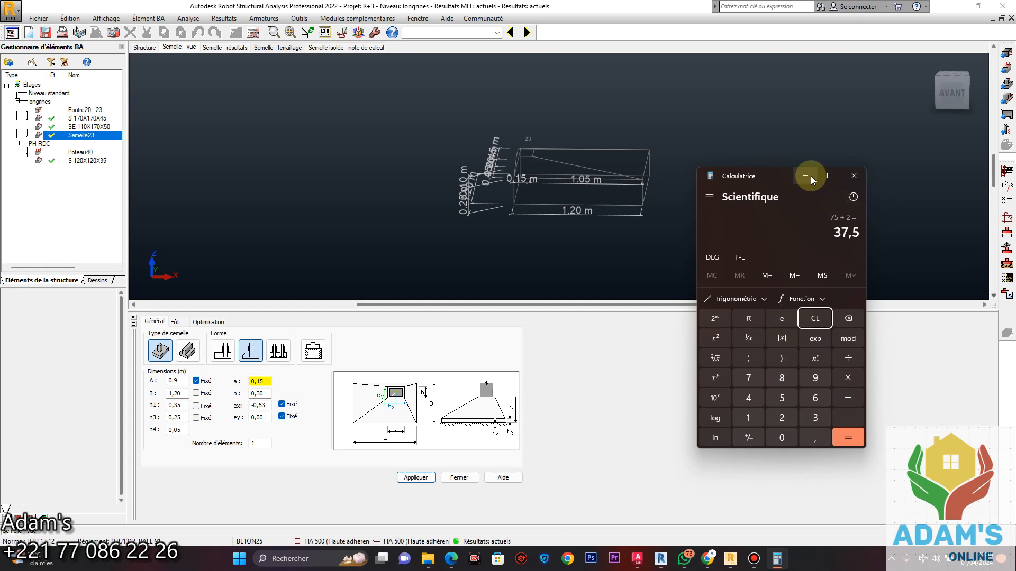
pyautogui.click(805, 176)
# Set the ex eccentricity of Semelle23 to -0.375 m and apply the new footing geometry
pyautogui.doubleClick(259, 406)
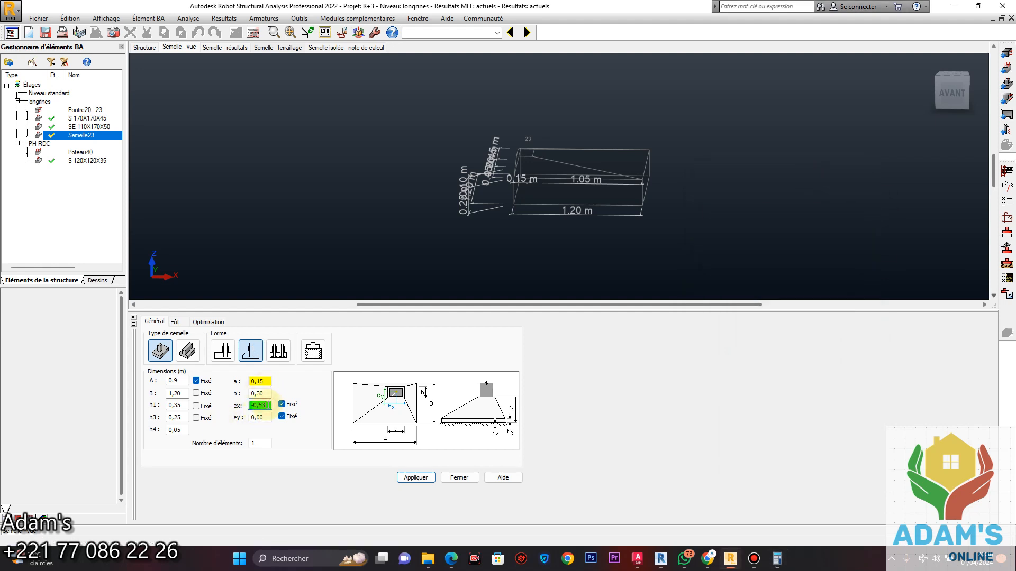
pyautogui.write('-0,37')
pyautogui.press('Return')
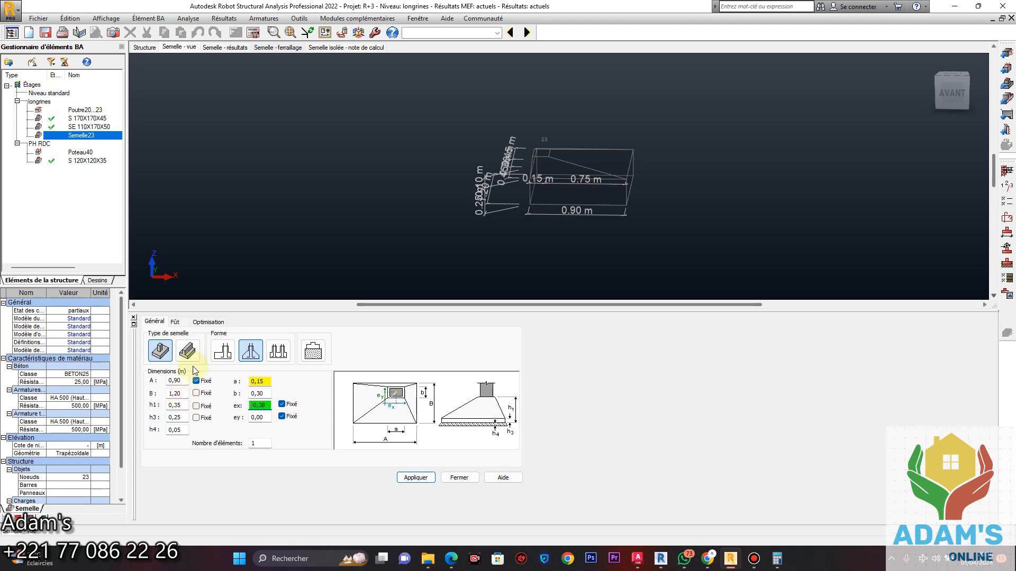
# Recalculate the narrowed Semelle23 with drawings generated and close the calculation error list
pyautogui.click(253, 32)
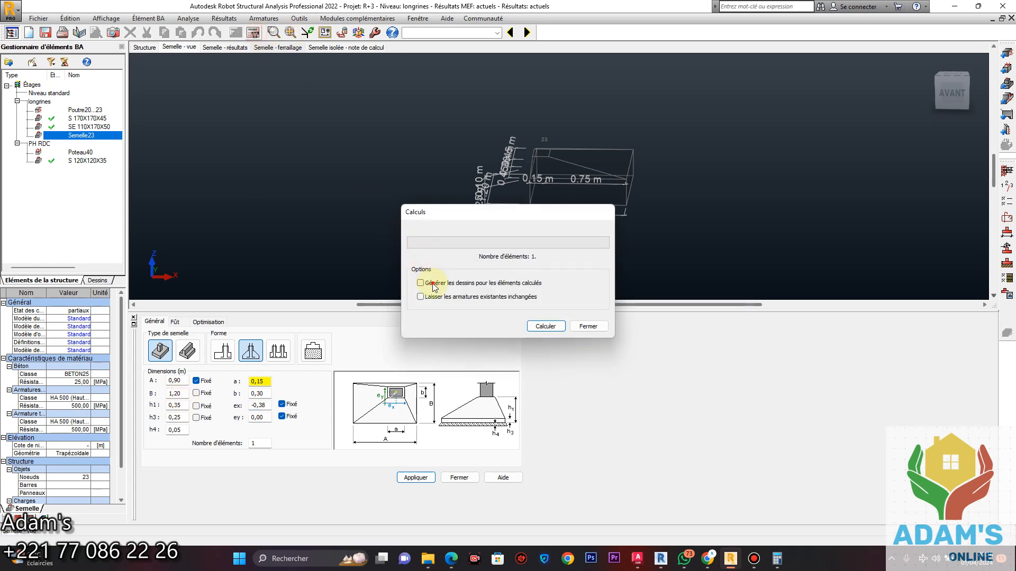
pyautogui.click(421, 283)
pyautogui.click(548, 327)
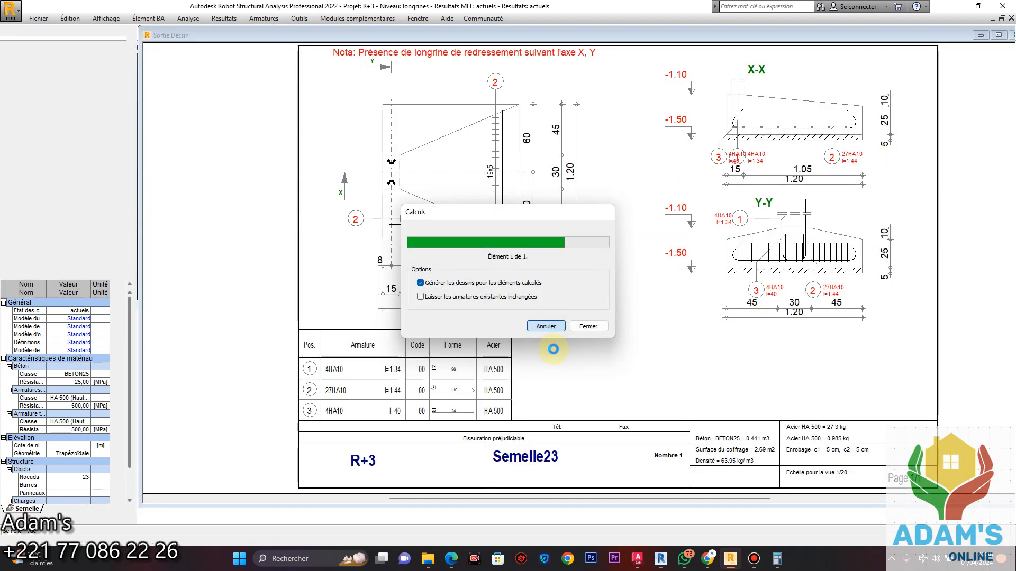
pyautogui.click(540, 390)
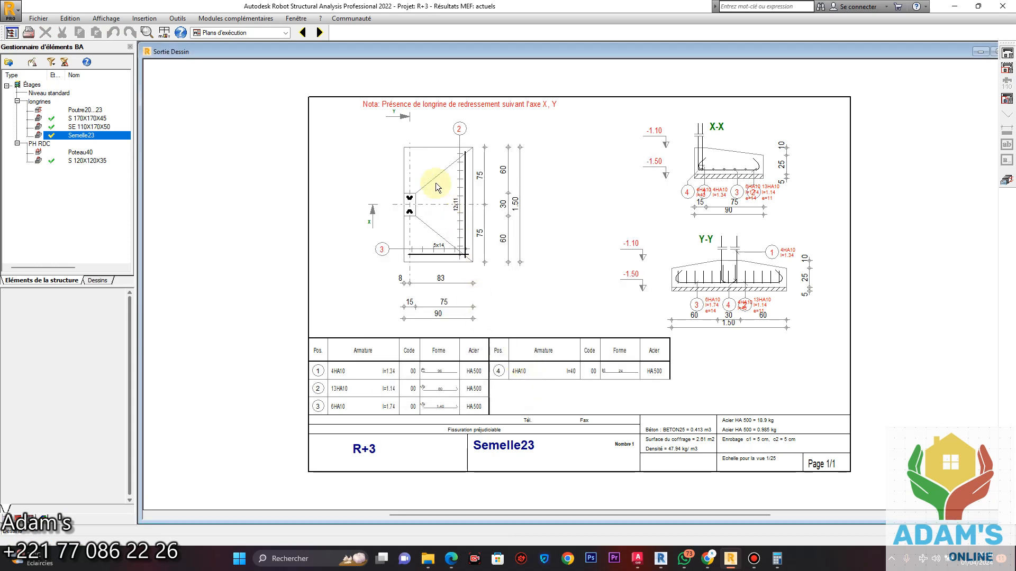
# Set the footing's first-layer bar spacing to fixed 0.10 m minimum and maximum values and copy them to the second layer
pyautogui.scroll(5, 436, 183)
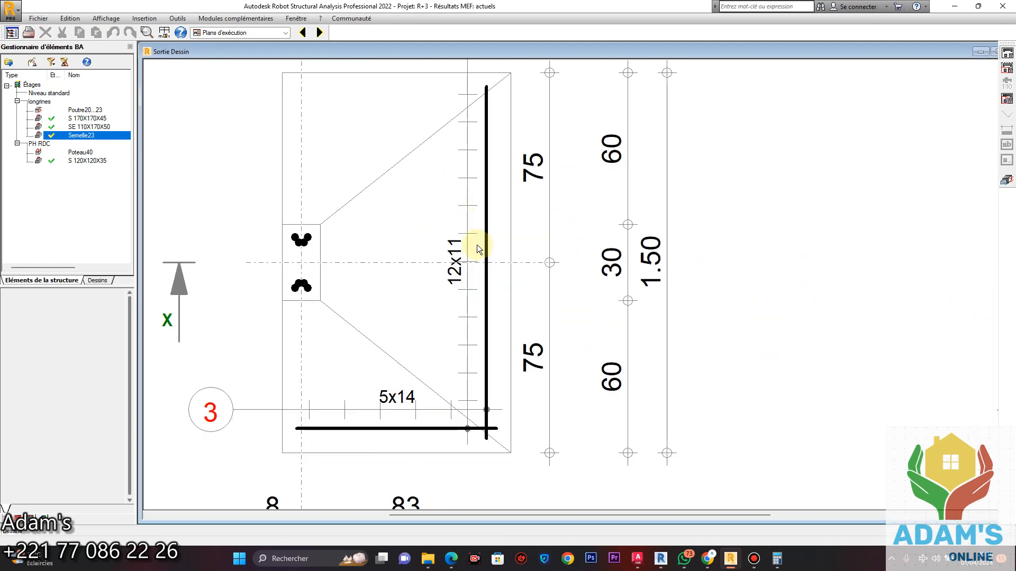
pyautogui.scroll(-5, 477, 245)
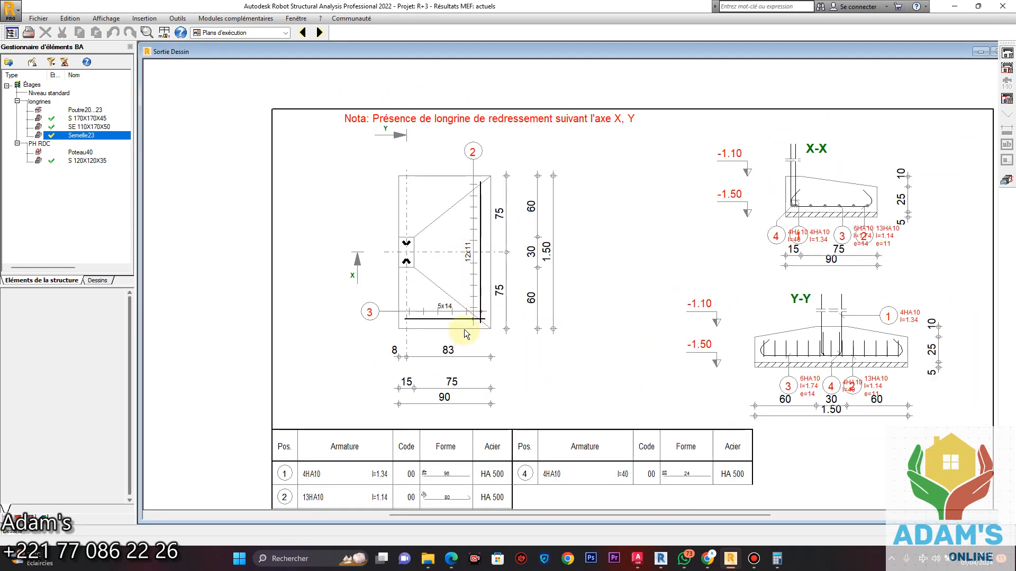
pyautogui.scroll(3, 465, 249)
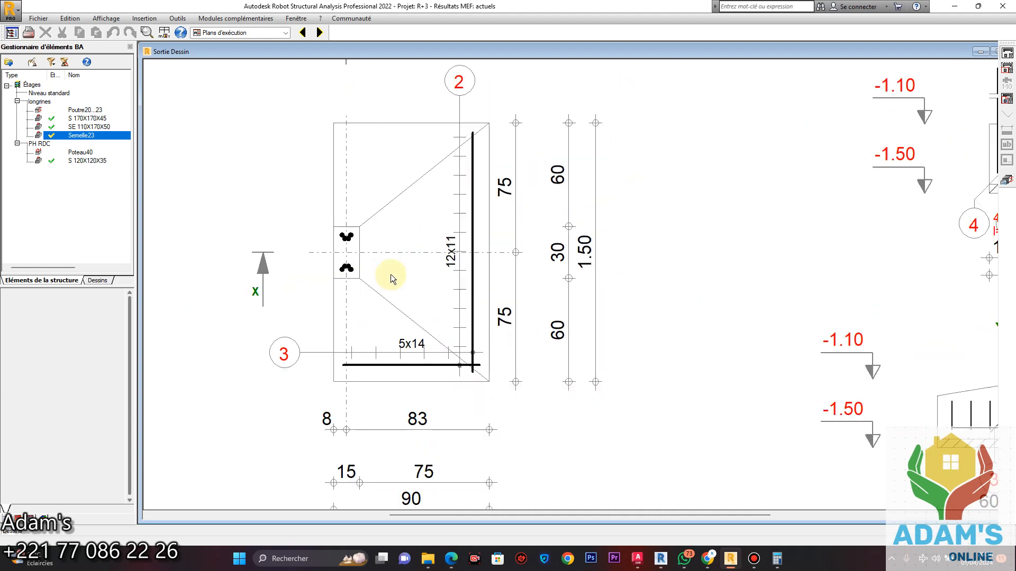
pyautogui.scroll(-5, 391, 279)
pyautogui.click(1005, 185)
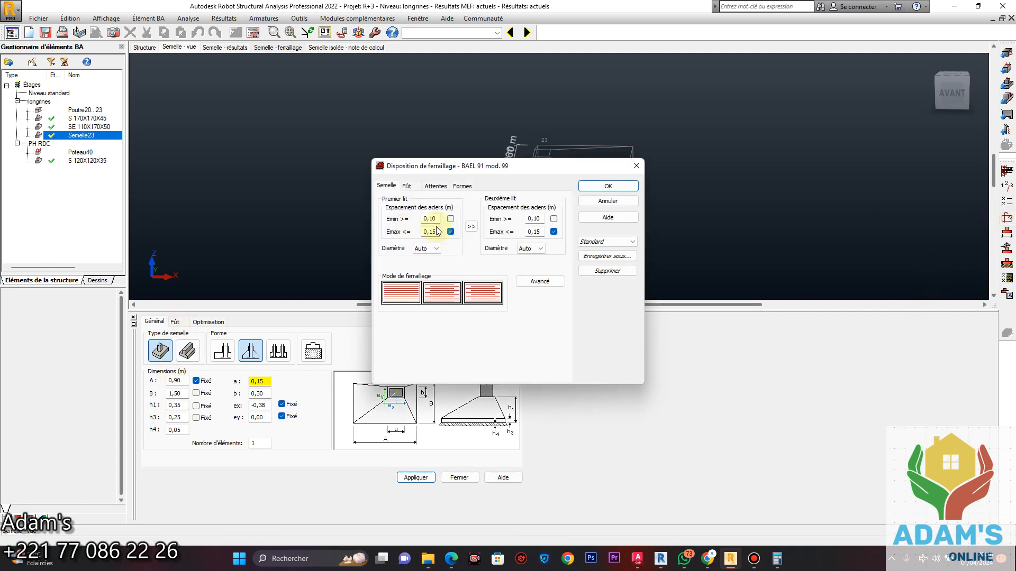
pyautogui.click(450, 219)
pyautogui.click(431, 232)
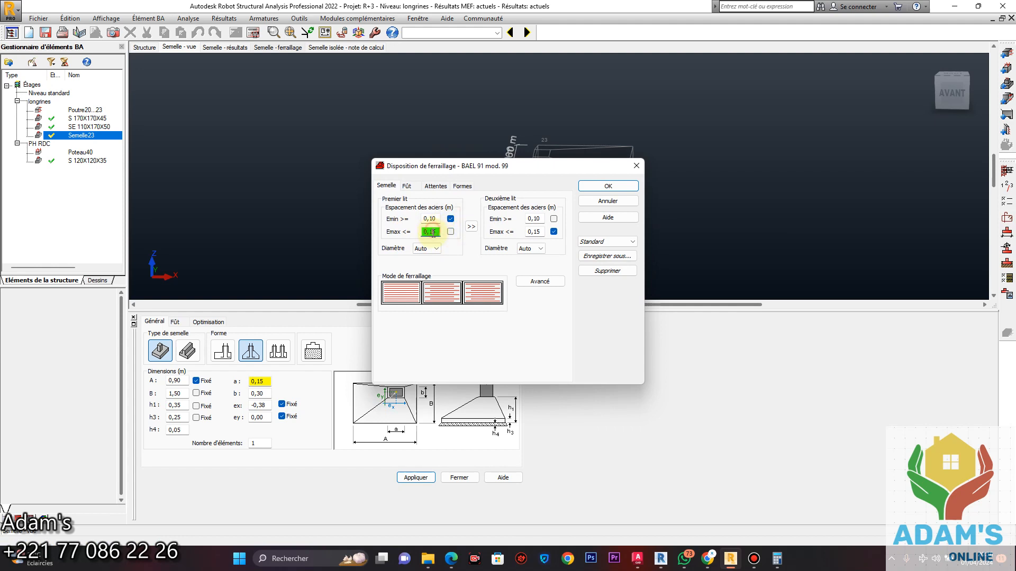
pyautogui.write('0,10')
pyautogui.click(450, 231)
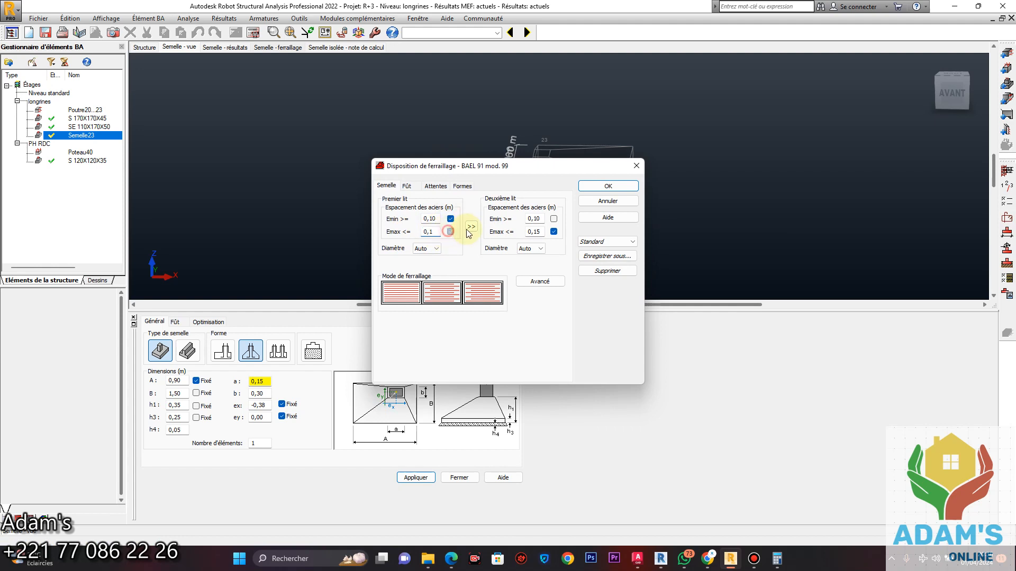
pyautogui.click(471, 226)
pyautogui.click(608, 186)
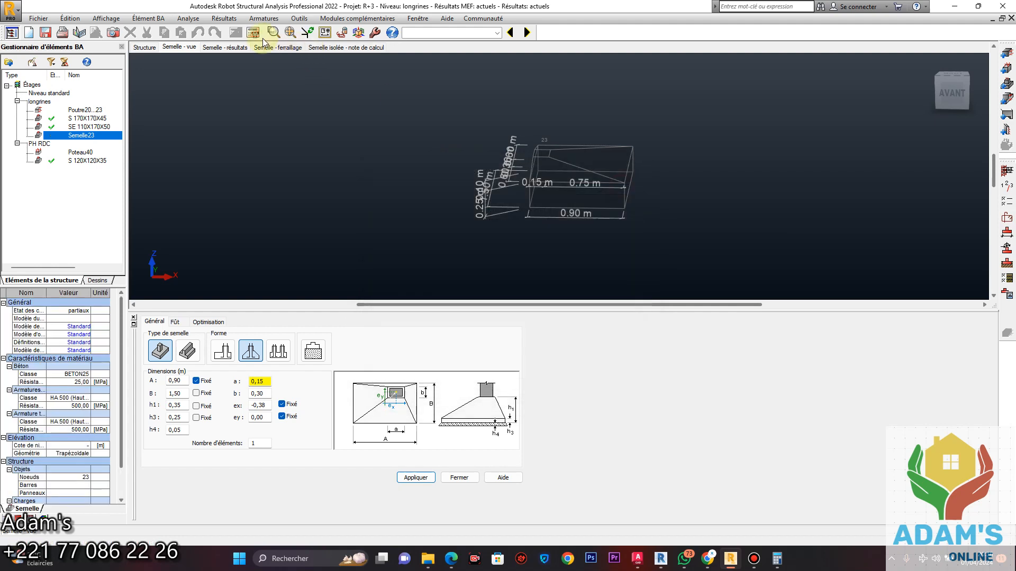
# Recalculate Semelle23 with the new bar spacing and close the calculation error list
pyautogui.click(253, 32)
pyautogui.click(454, 285)
pyautogui.click(546, 326)
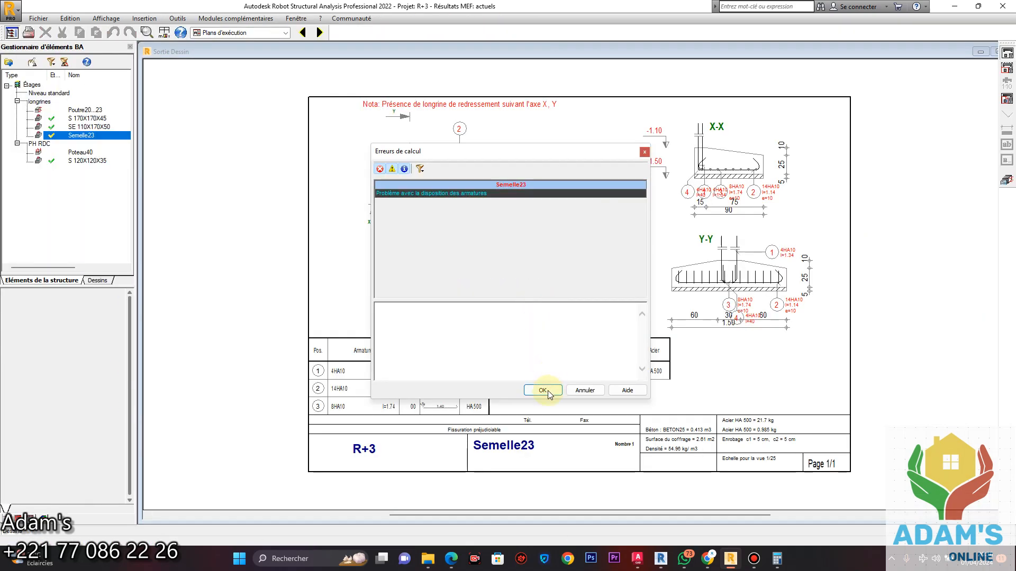
pyautogui.click(543, 392)
# Examine the bar spacing in the plan view and sections X-X and Y-Y of the Semelle23 drawing
pyautogui.scroll(3, 449, 206)
pyautogui.scroll(2, 443, 229)
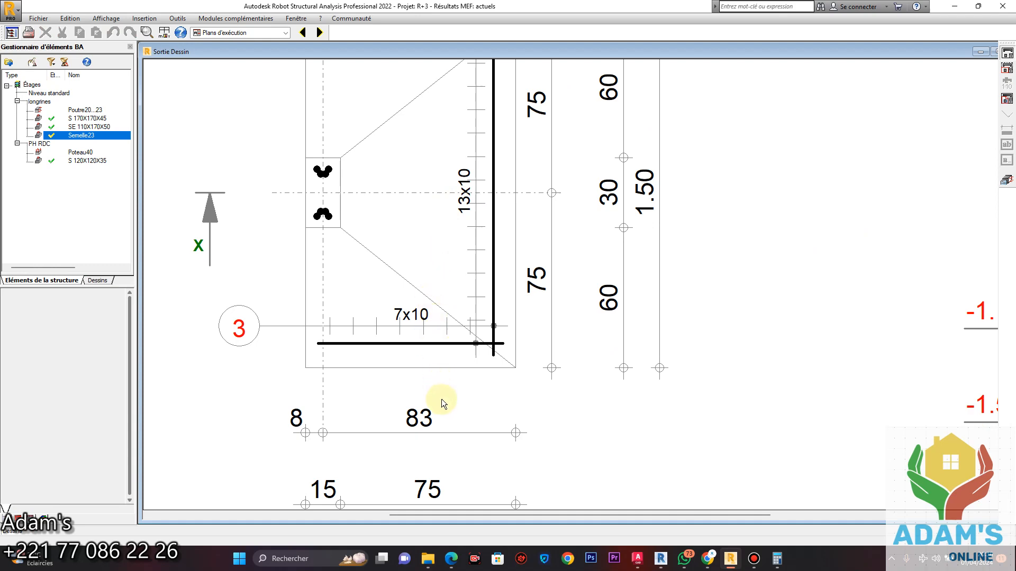
pyautogui.scroll(-2, 455, 365)
pyautogui.scroll(-3, 480, 145)
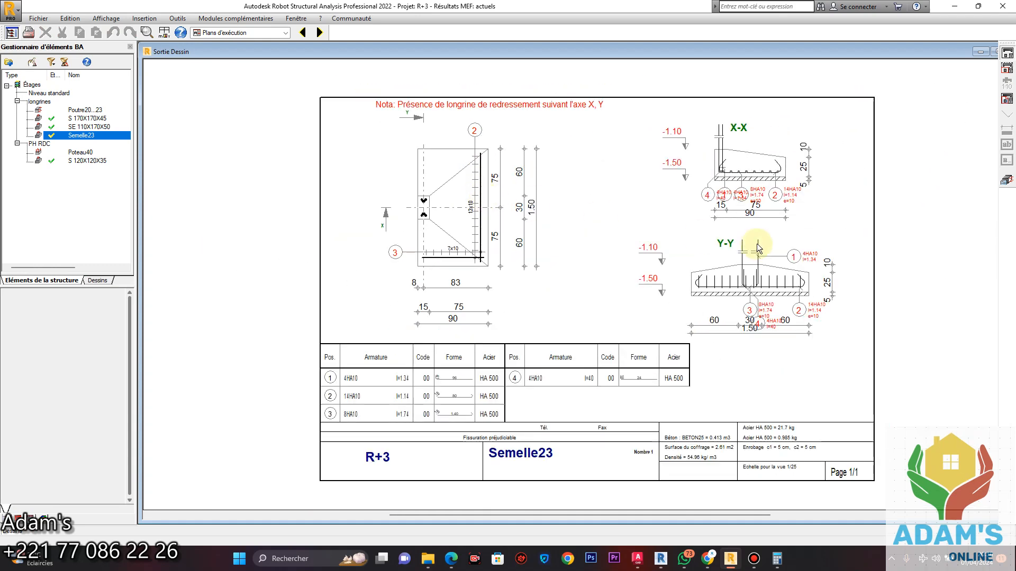
pyautogui.scroll(2, 386, 396)
pyautogui.scroll(-3, 386, 396)
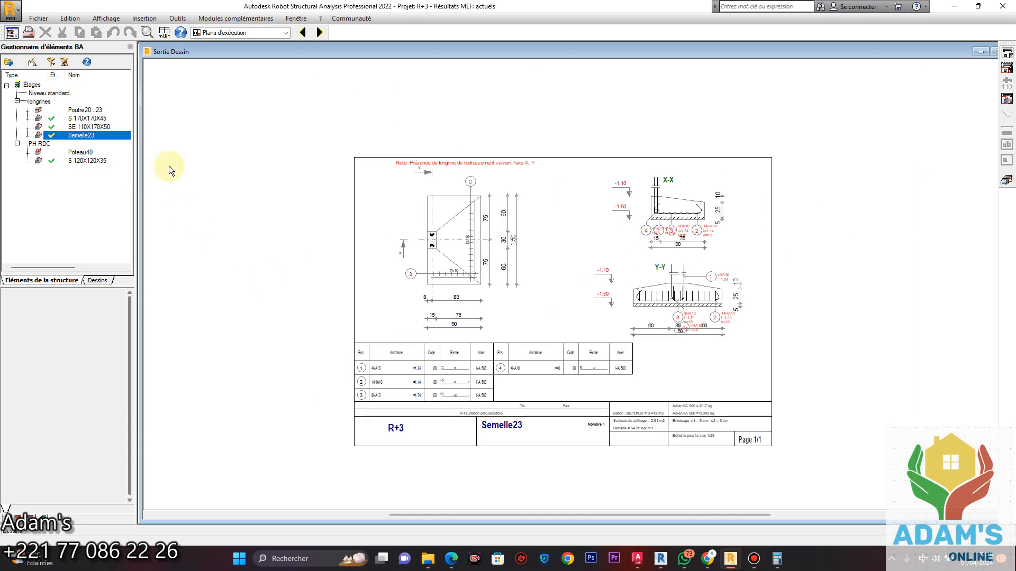
pyautogui.scroll(3, 420, 245)
pyautogui.scroll(-2, 410, 253)
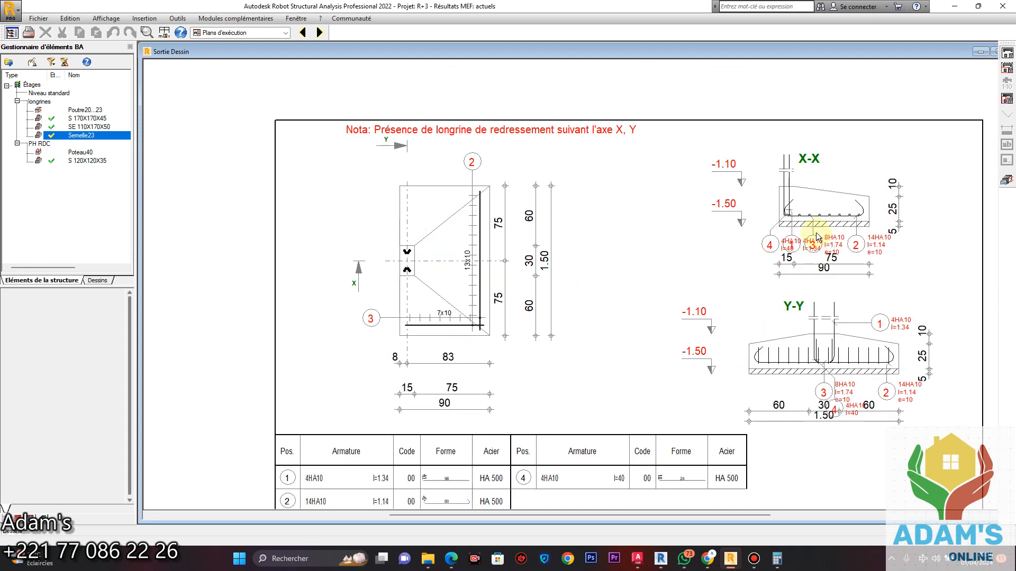
# Delete the column starter bars and transverse bars from the Semelle23 reinforcement and close the calculation error list
pyautogui.click(1007, 180)
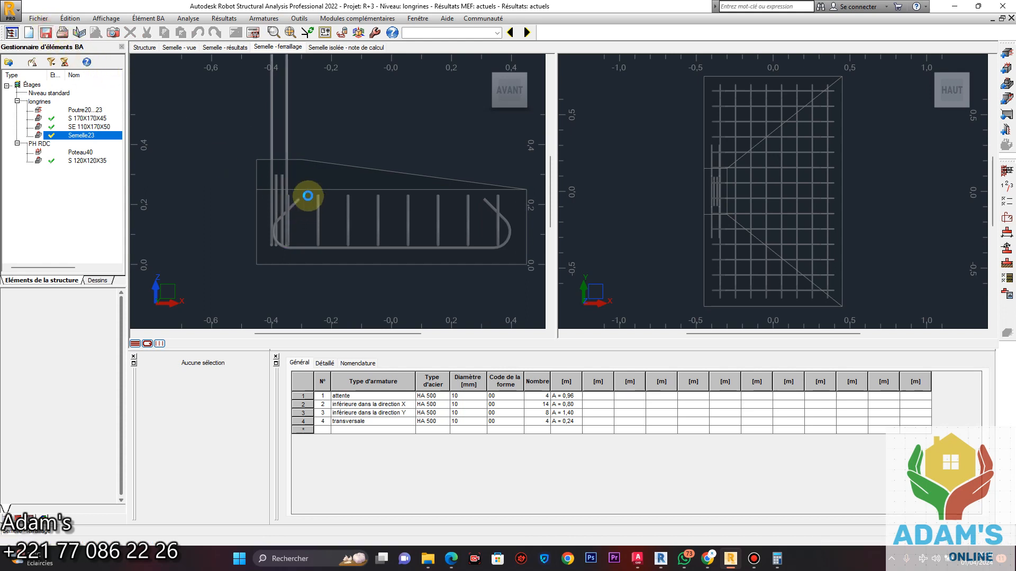
pyautogui.scroll(1, 293, 182)
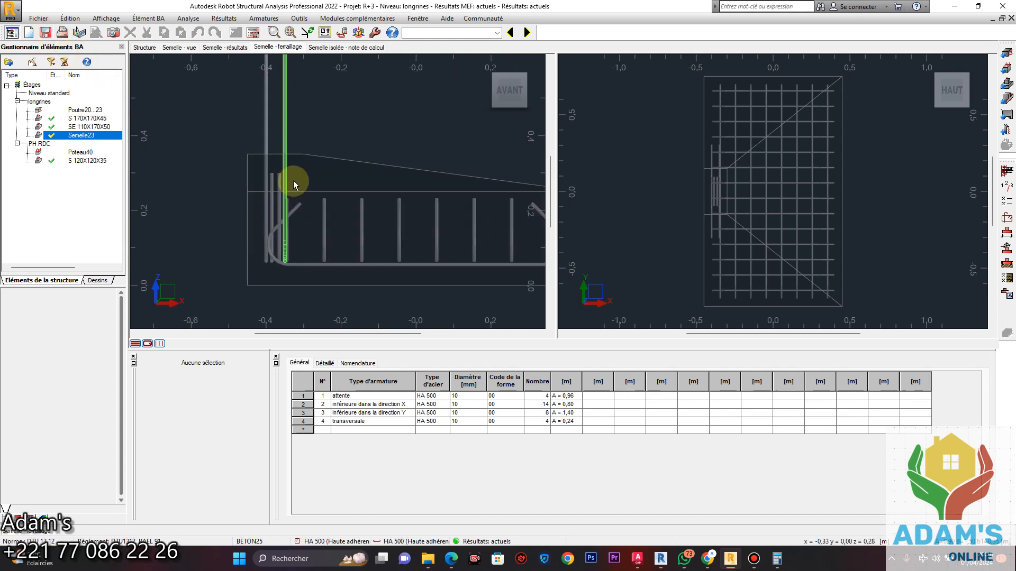
pyautogui.click(257, 165)
pyautogui.keyDown('ctrl'); pyautogui.click(258, 143); pyautogui.keyUp('ctrl')
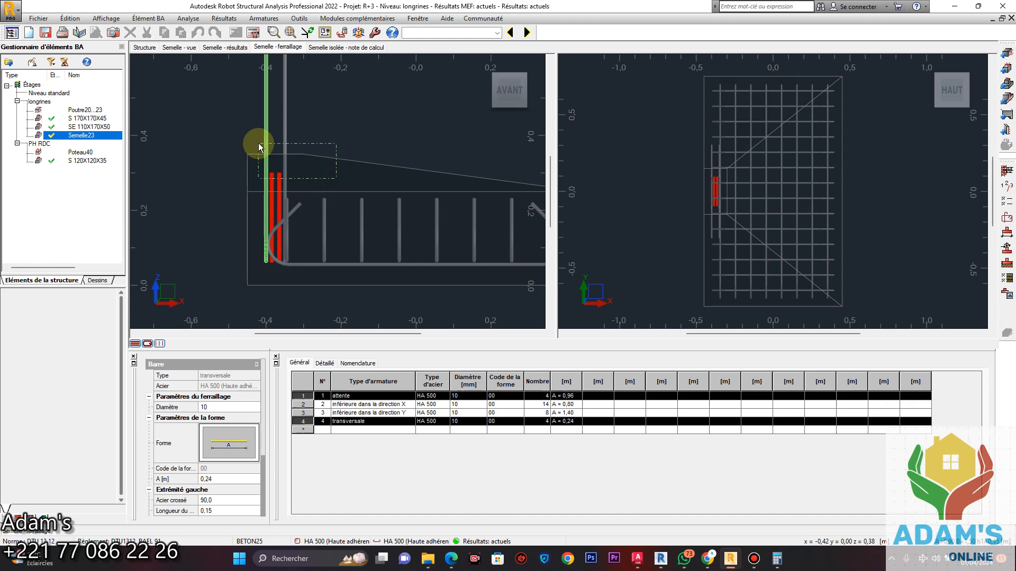
pyautogui.press('Delete')
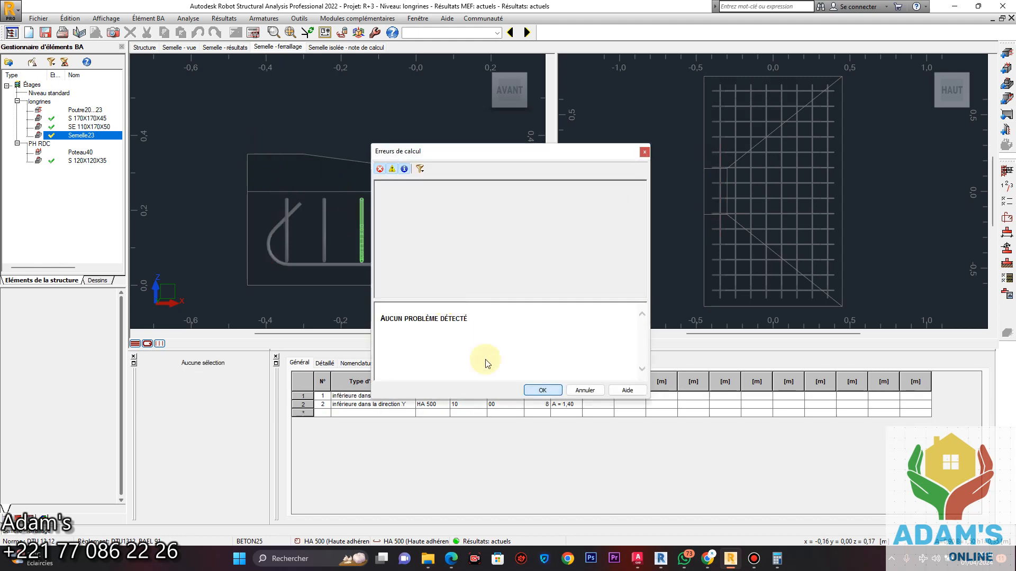
pyautogui.click(541, 389)
# Generate the Semelle23 drawing again and examine its plan, strap beam note and sections X-X and Y-Y
pyautogui.click(1008, 296)
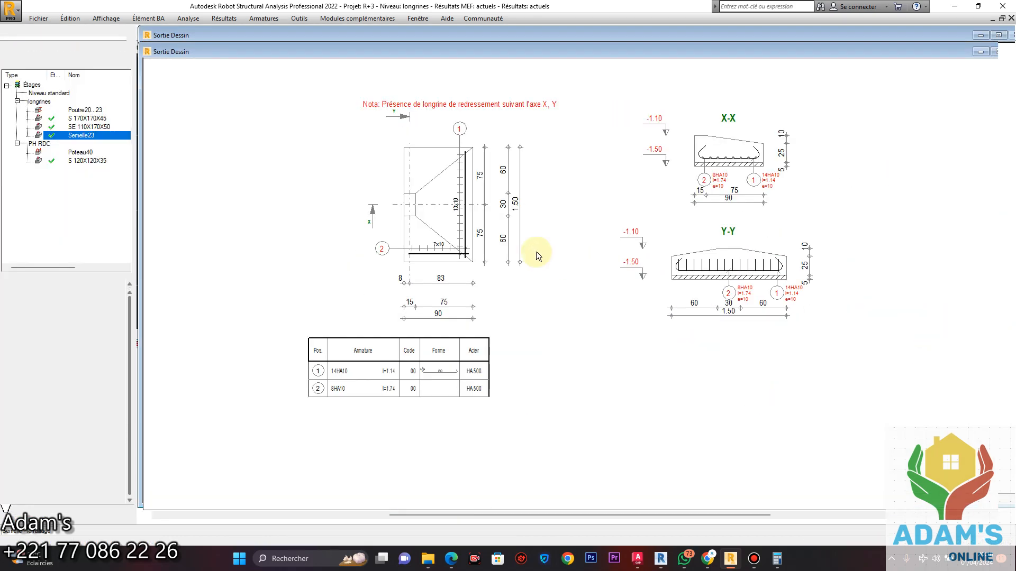
pyautogui.scroll(3, 436, 174)
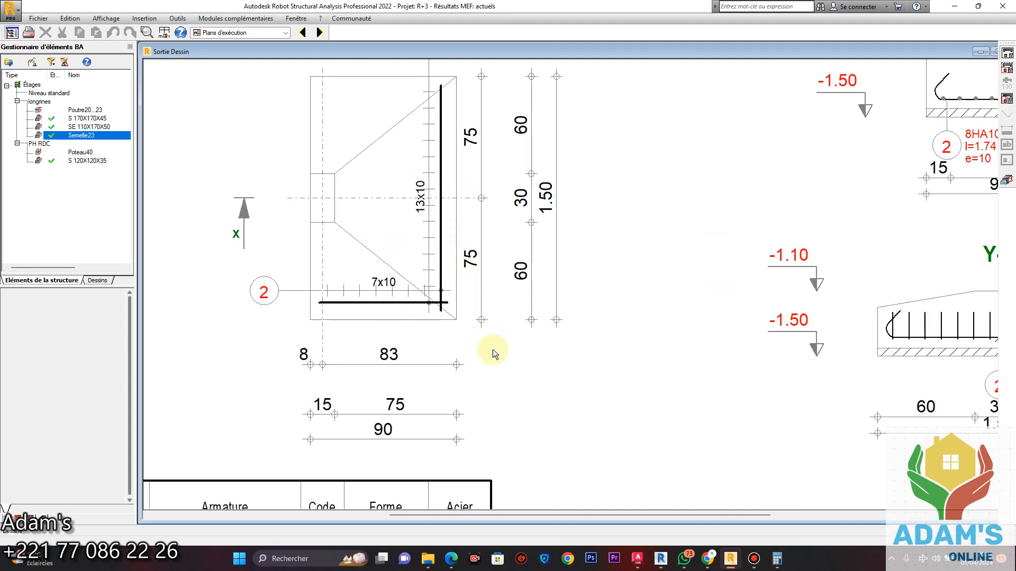
pyautogui.scroll(-4, 493, 349)
pyautogui.scroll(2, 738, 225)
pyautogui.scroll(-4, 734, 216)
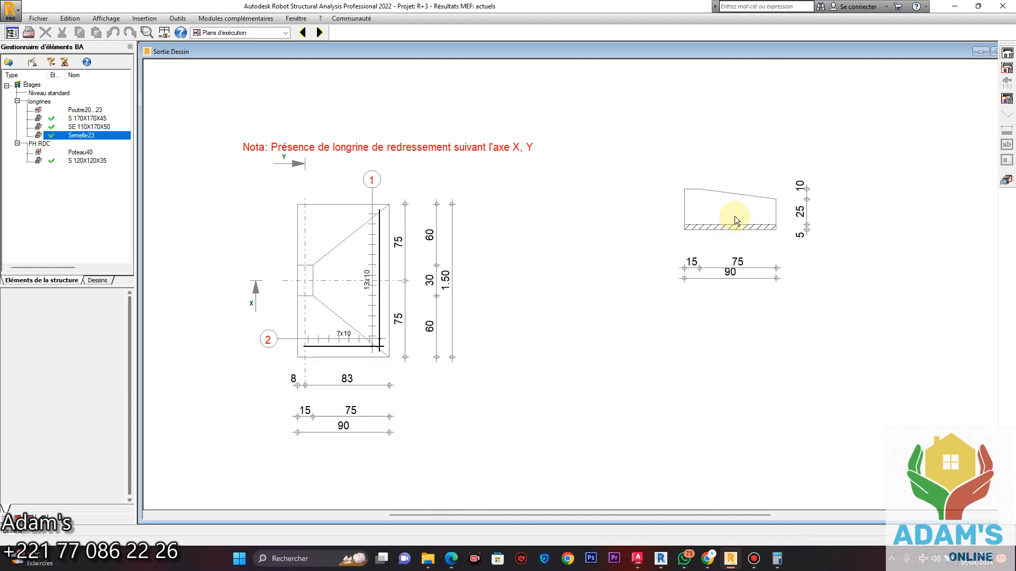
pyautogui.scroll(3, 458, 178)
pyautogui.scroll(2, 458, 178)
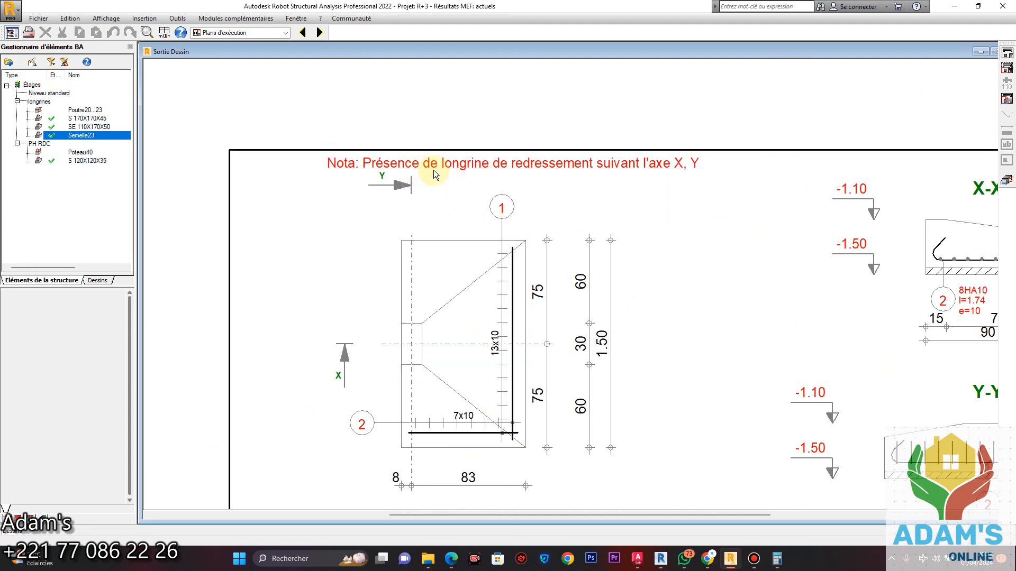
pyautogui.scroll(-2, 434, 175)
pyautogui.scroll(1, 618, 180)
pyautogui.scroll(-2, 455, 185)
pyautogui.scroll(3, 532, 185)
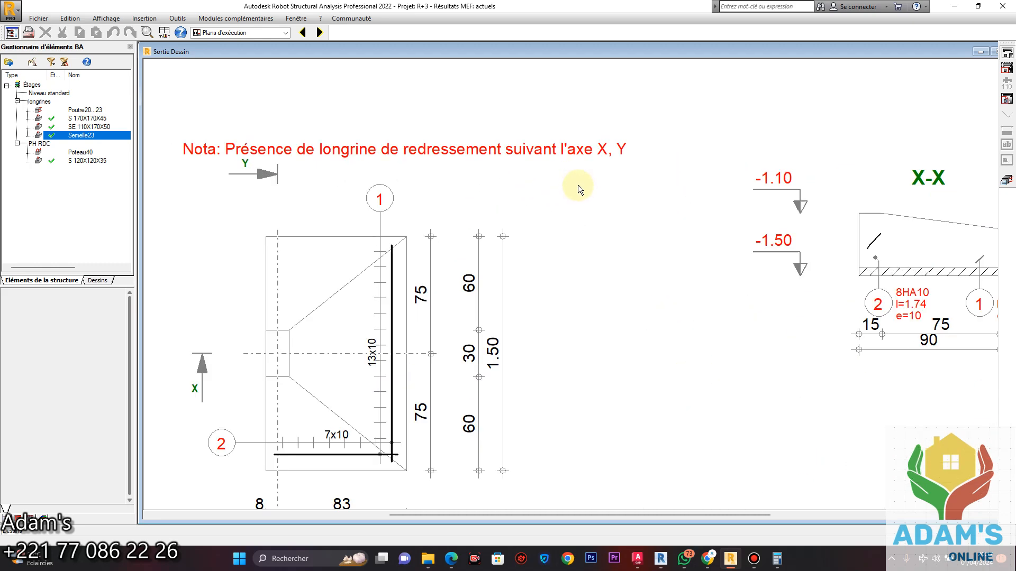
pyautogui.scroll(-2, 624, 160)
pyautogui.scroll(-2, 424, 267)
pyautogui.scroll(3, 424, 267)
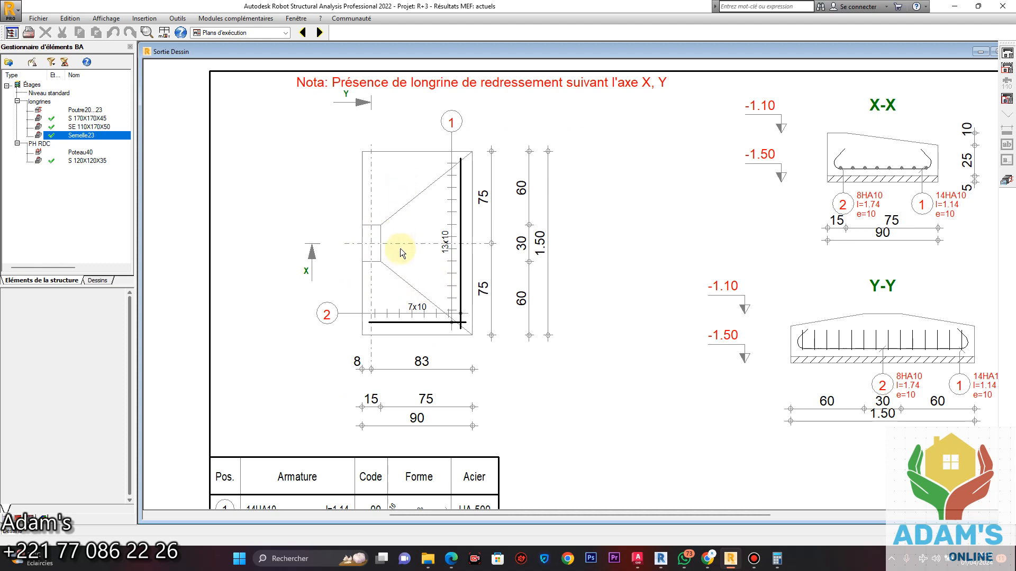
pyautogui.scroll(-3, 397, 246)
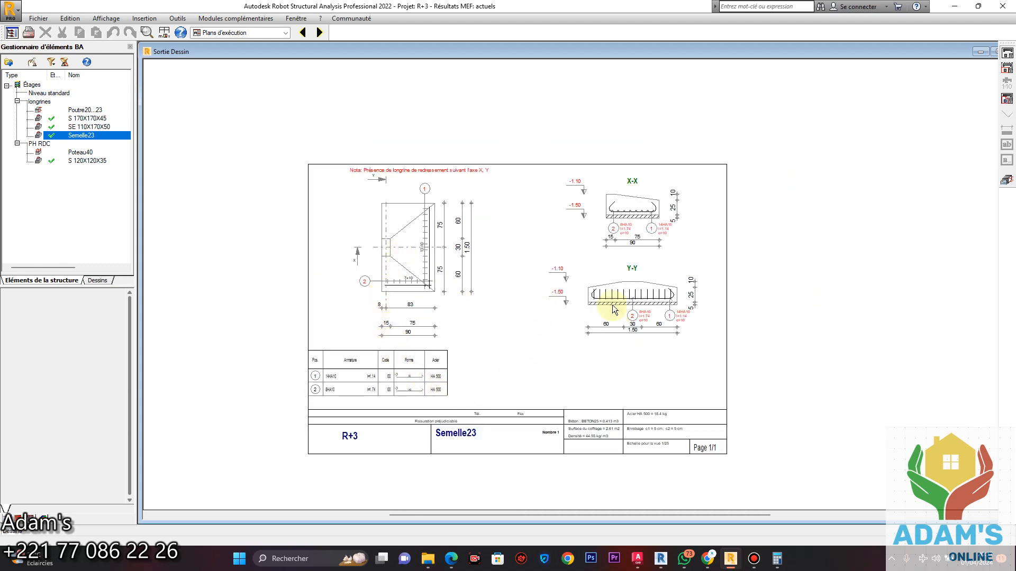
pyautogui.scroll(3, 656, 296)
pyautogui.scroll(-3, 707, 281)
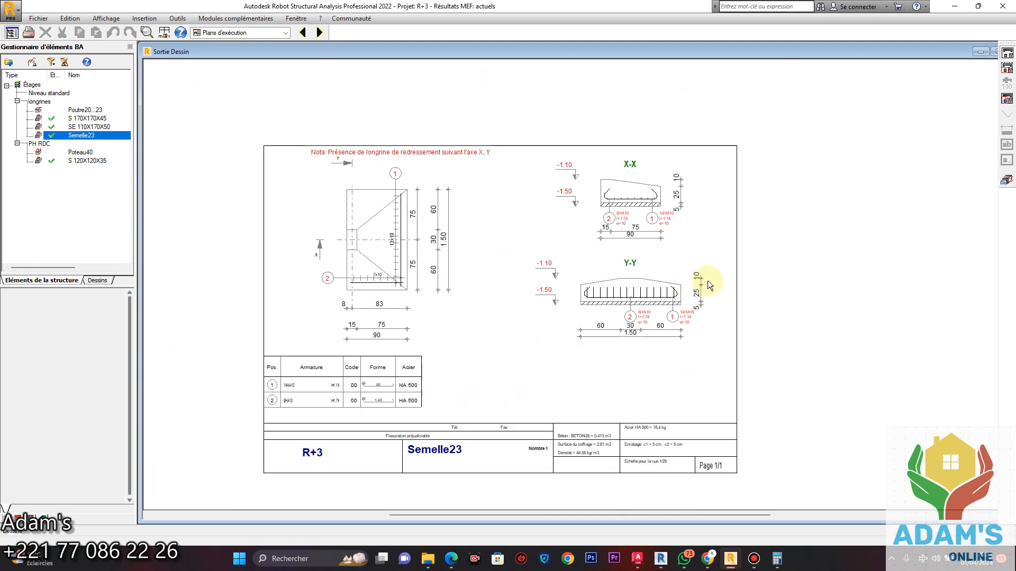
pyautogui.scroll(4, 708, 281)
pyautogui.scroll(-1, 706, 275)
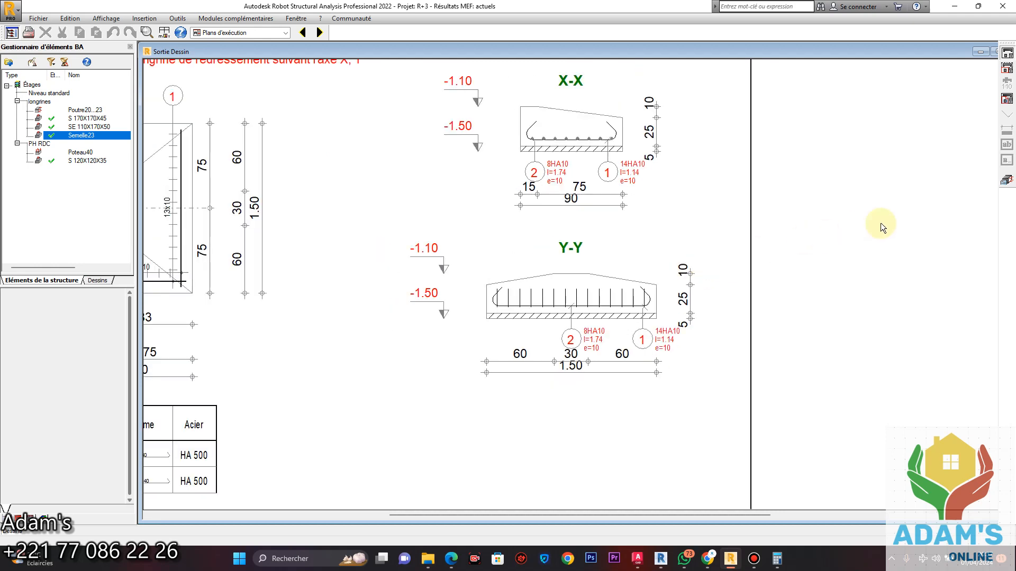
# Review the reinforcement arrangement settings and the soil and foundation levels of Semelle23
pyautogui.click(1005, 181)
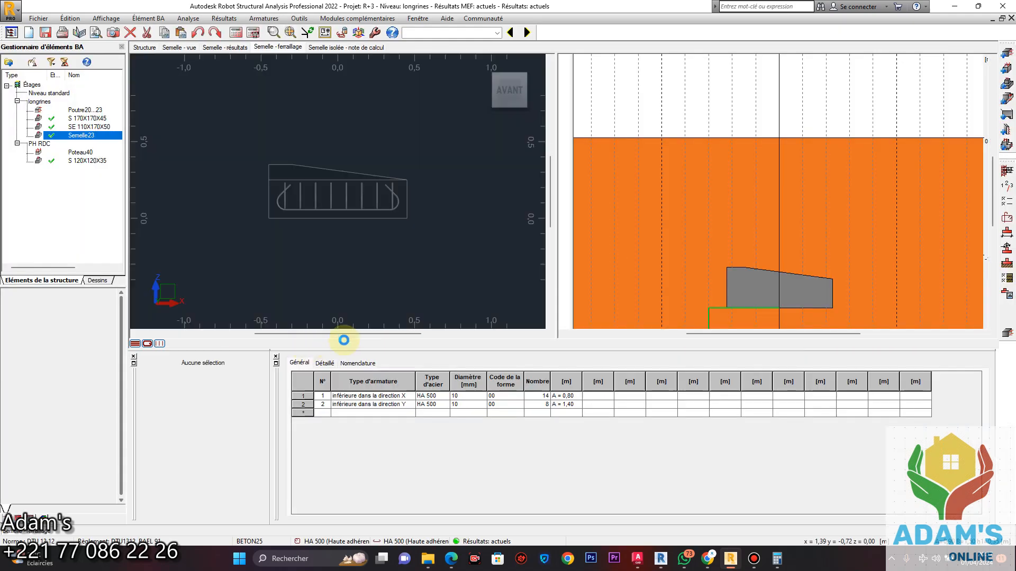
pyautogui.click(1006, 232)
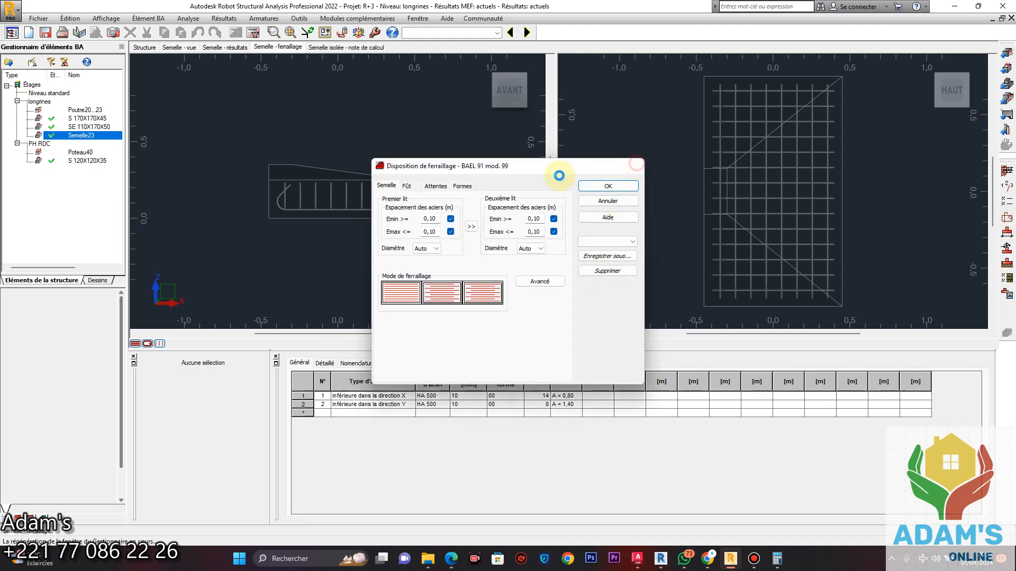
pyautogui.click(608, 185)
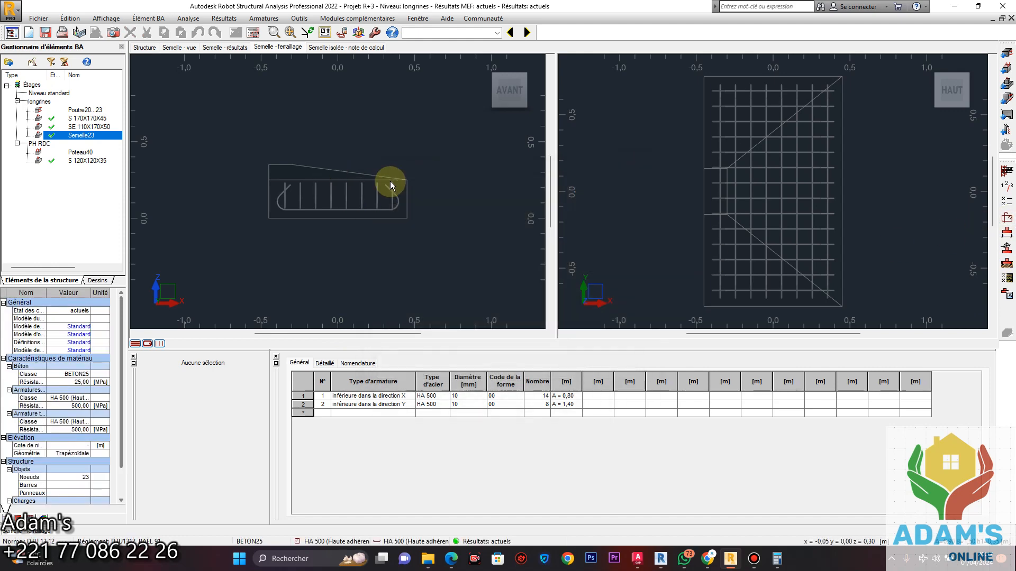
pyautogui.click(1006, 263)
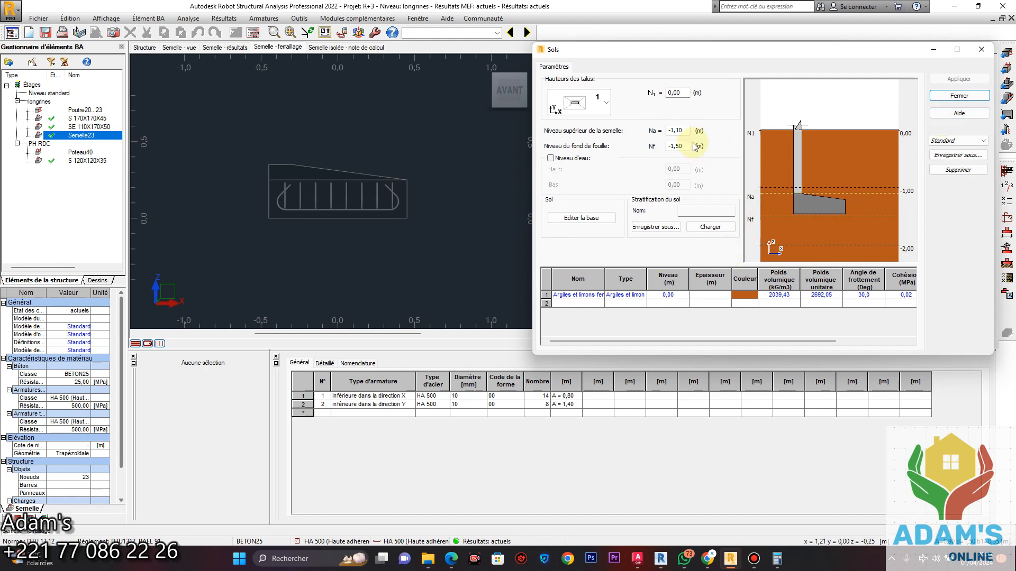
pyautogui.click(981, 49)
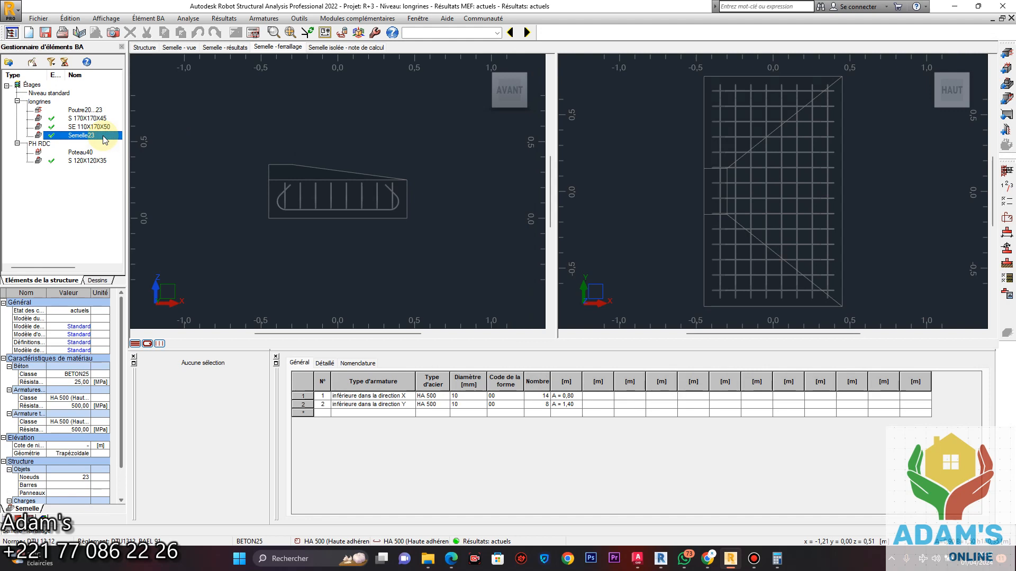
# Set the footing height h1 to 0.4 m as fixed and apply it, discarding the manually modified reinforcement
pyautogui.click(179, 48)
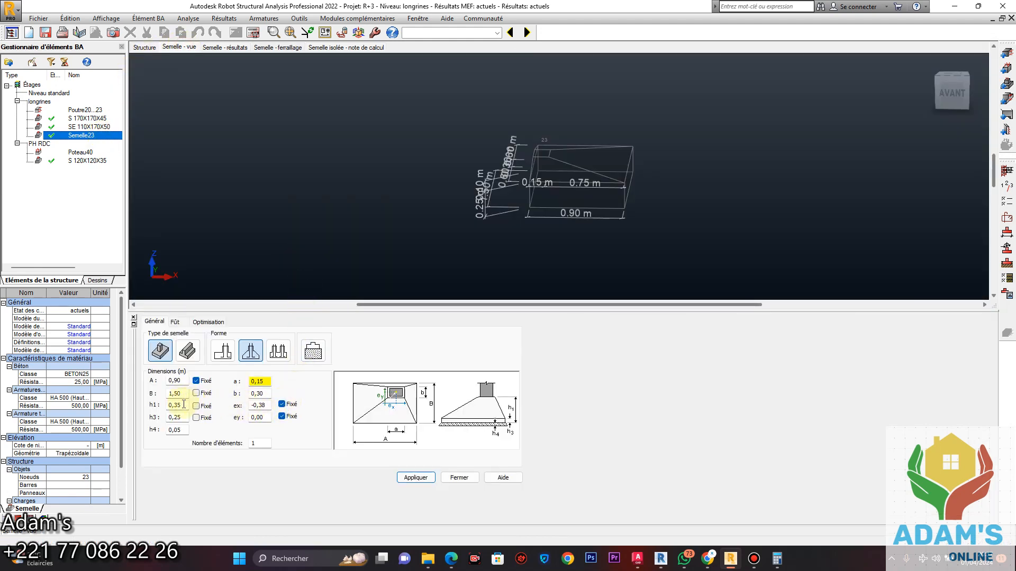
pyautogui.doubleClick(182, 405)
pyautogui.click(196, 406)
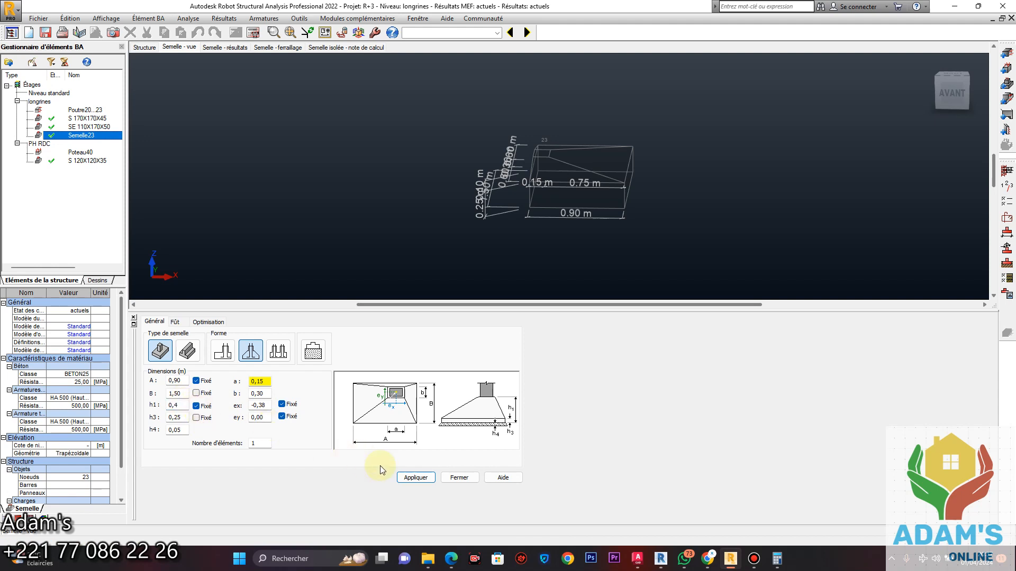
pyautogui.click(416, 477)
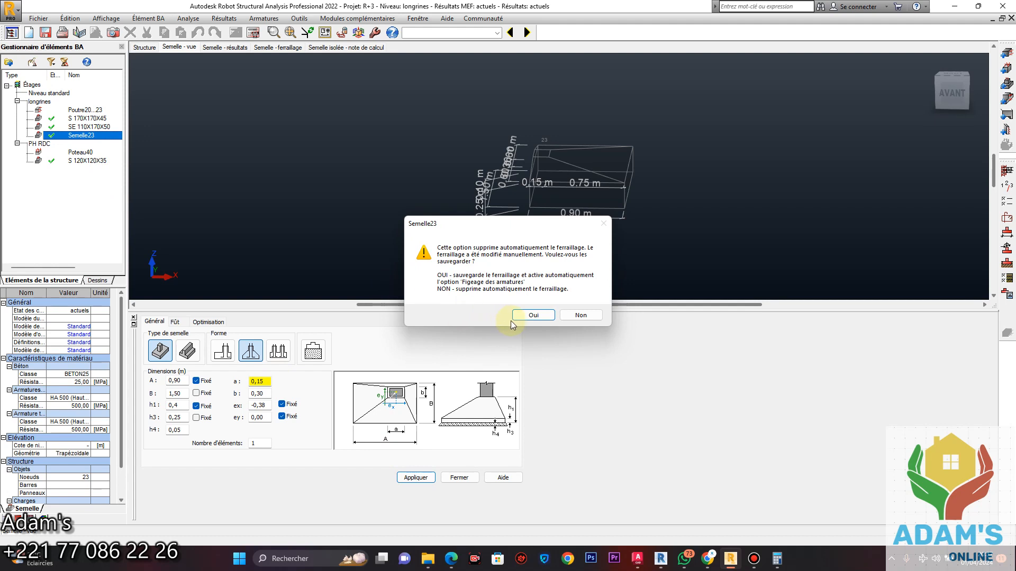
pyautogui.click(580, 316)
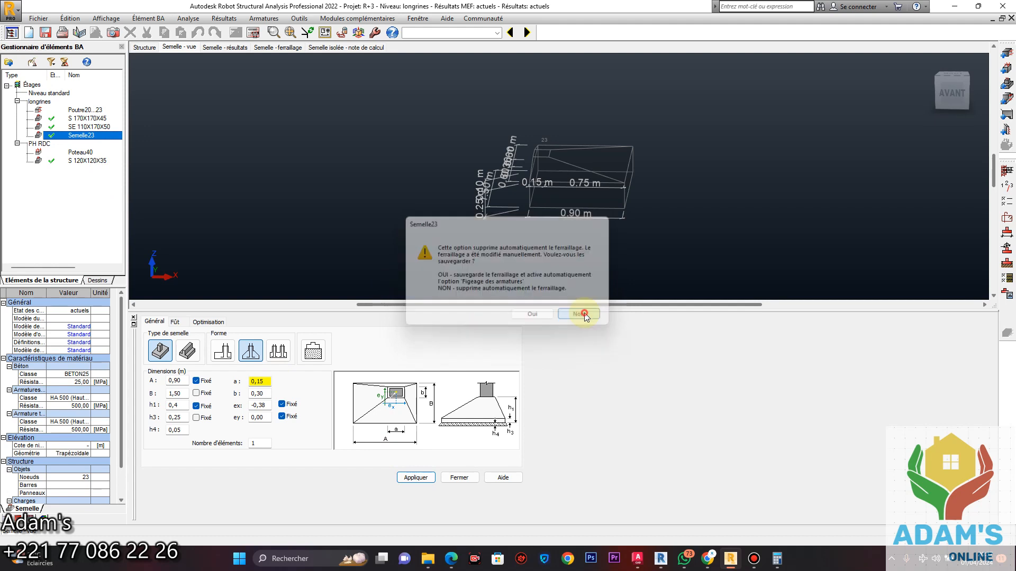
# Rename footing Semelle23 as SE 90X150X40
pyautogui.click(105, 136)
pyautogui.click(105, 136)
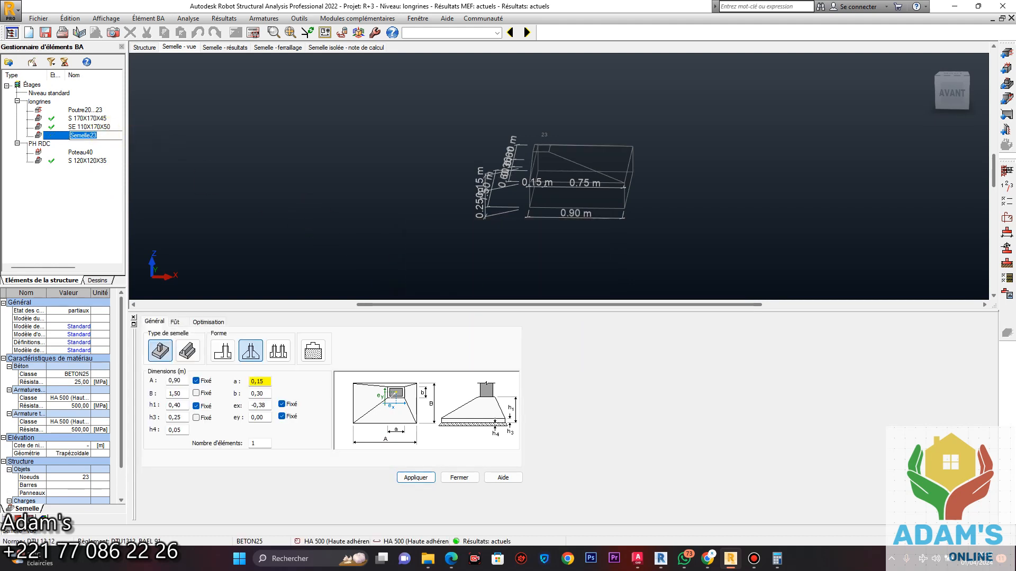
pyautogui.write('SE 90X150X40')
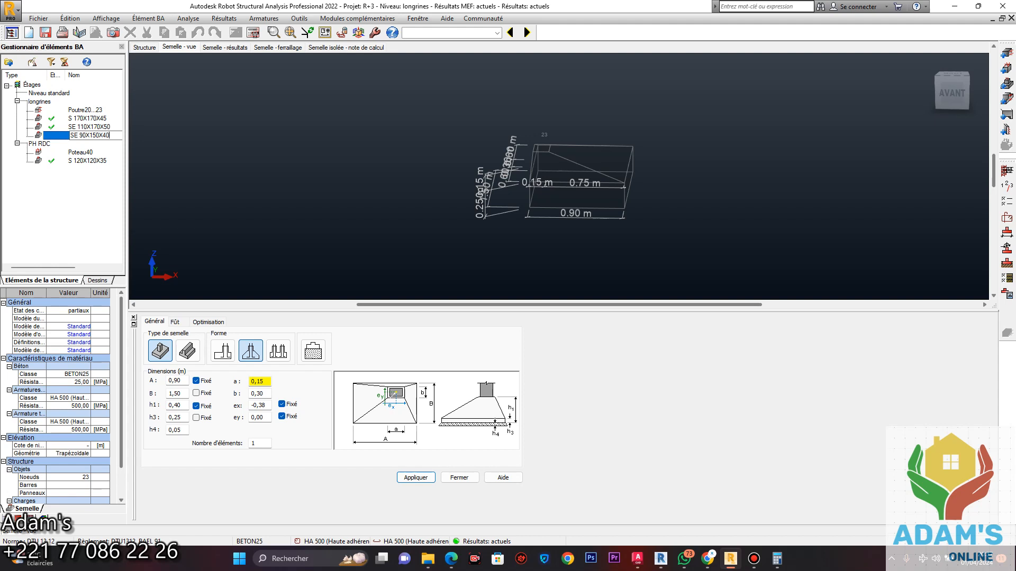
pyautogui.press('Return')
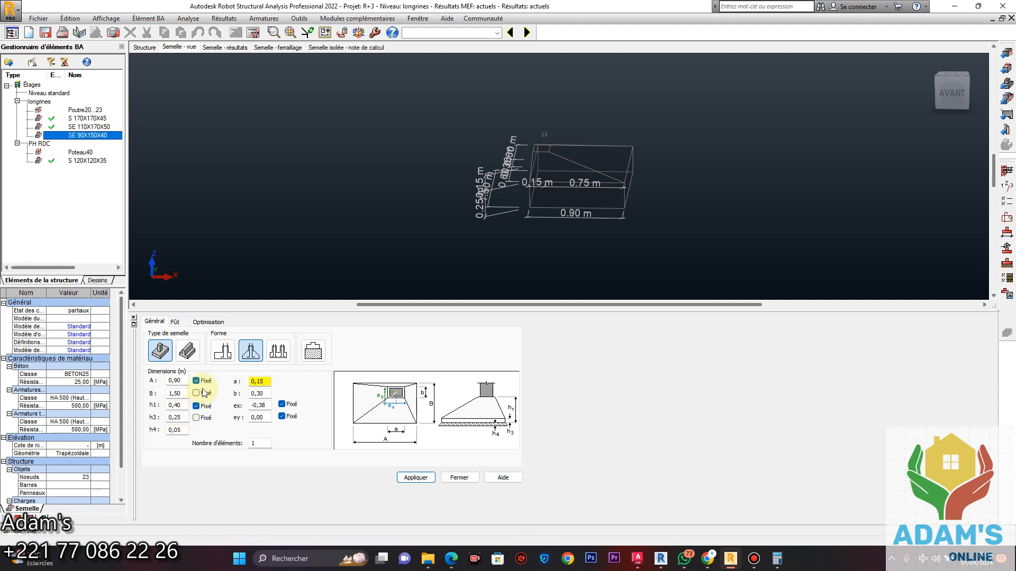
# Fix dimension B at 1.50 m and calculate the footing with its drawing generated, closing the error list
pyautogui.click(197, 394)
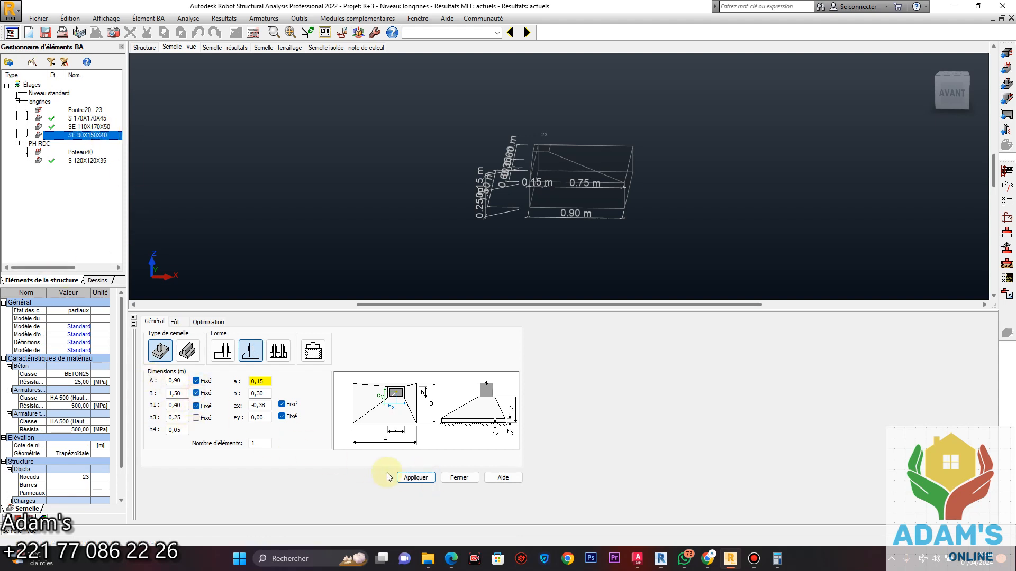
pyautogui.click(415, 478)
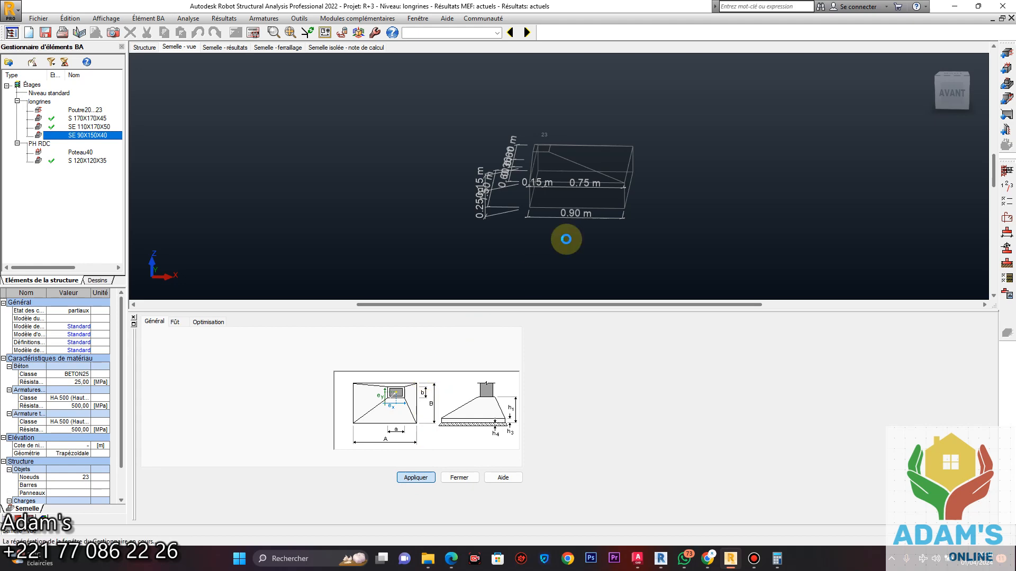
pyautogui.click(253, 32)
pyautogui.click(494, 284)
pyautogui.click(547, 327)
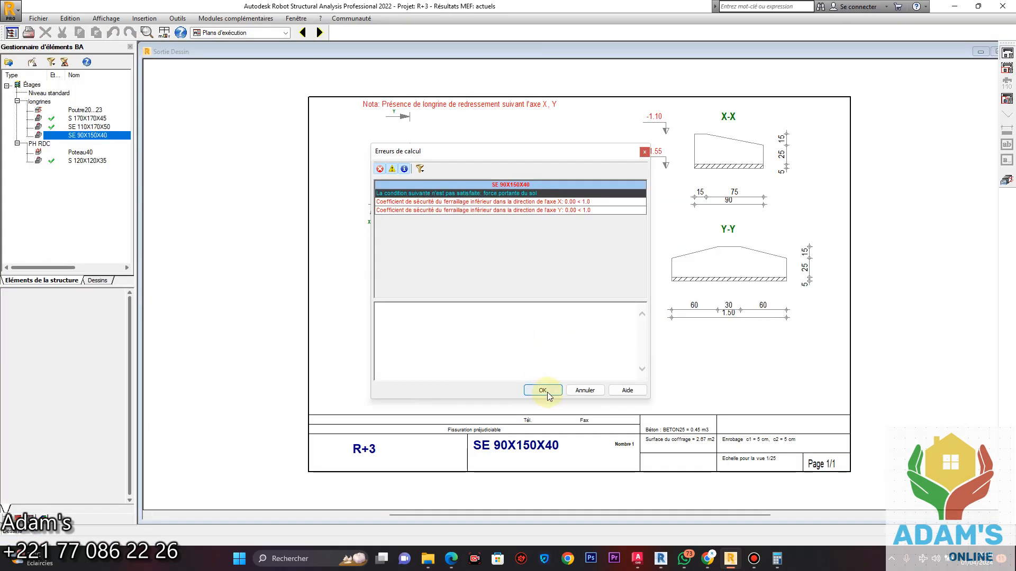
pyautogui.click(543, 391)
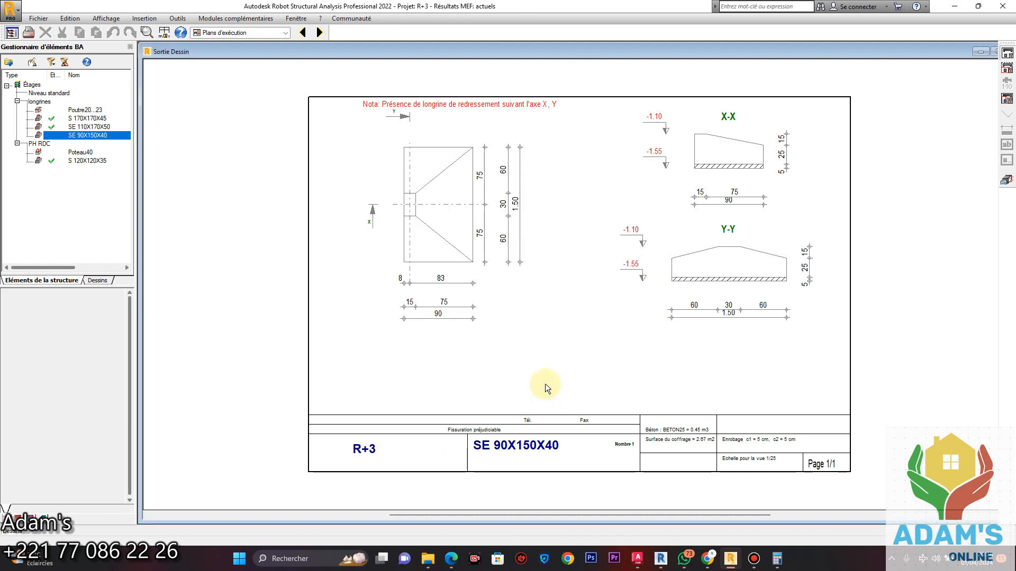
# Return to the footing view and recalculate with dimension B not fixed, without applying the change, closing the error list
pyautogui.click(1006, 180)
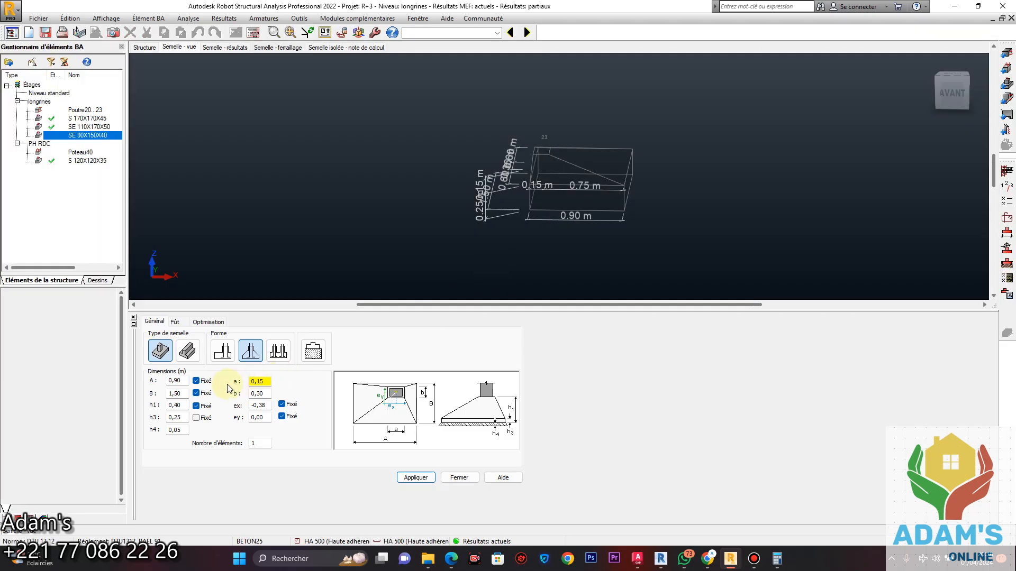
pyautogui.click(196, 393)
pyautogui.click(253, 33)
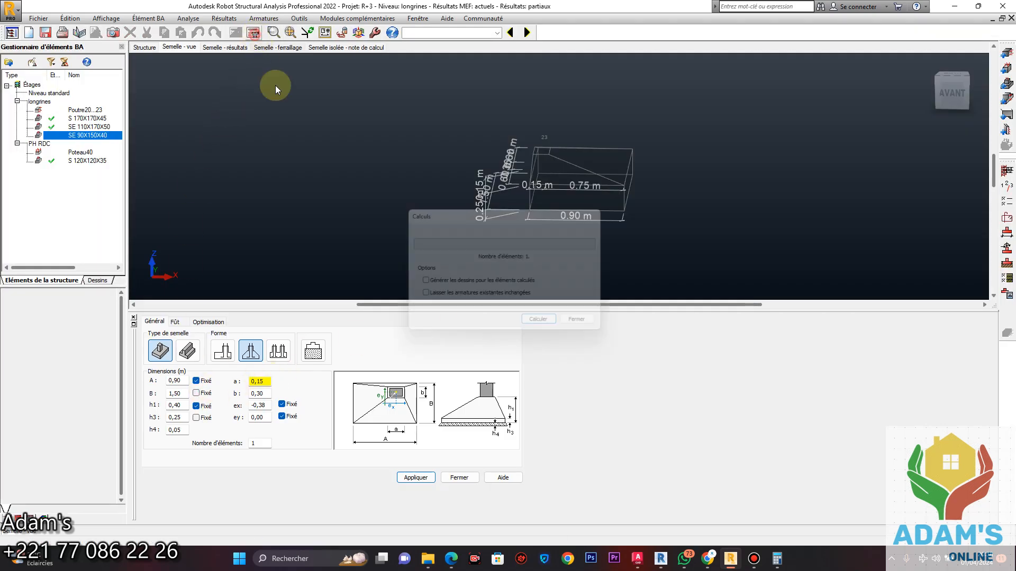
pyautogui.click(554, 329)
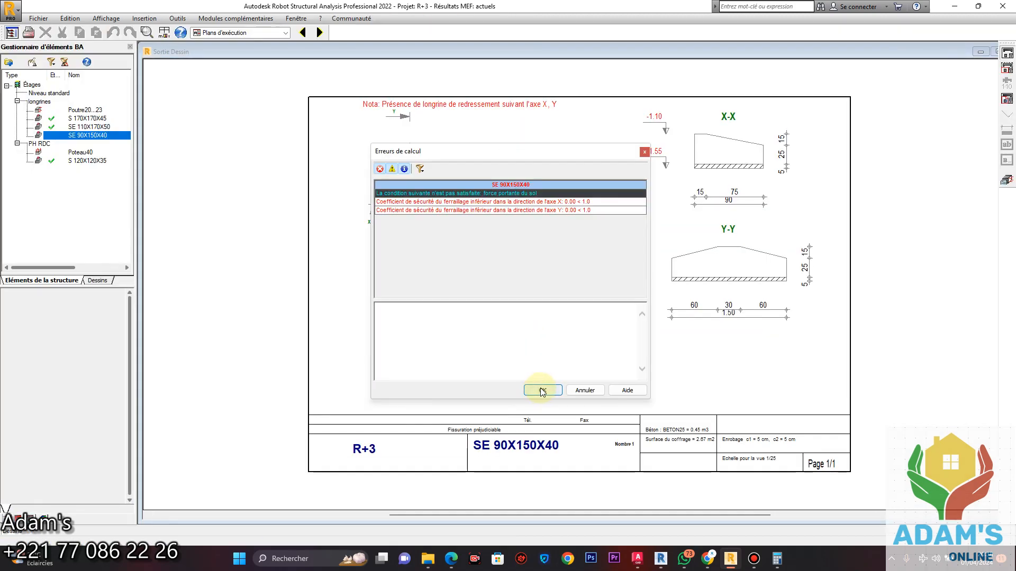
pyautogui.click(542, 392)
# Release the fixed B and h1 dimensions, apply them, and recalculate the footing with its drawing generated
pyautogui.click(1007, 180)
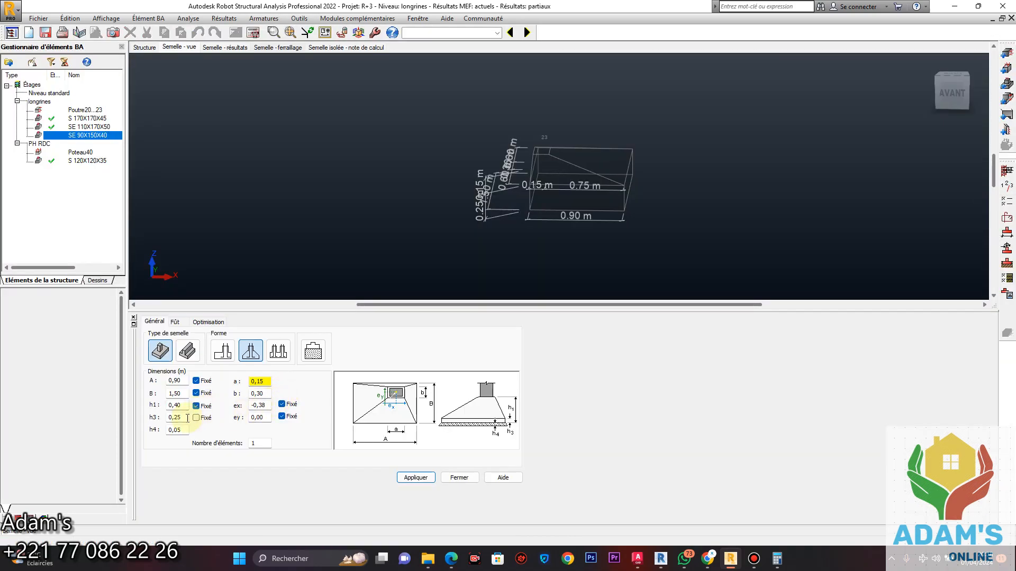
pyautogui.click(196, 406)
pyautogui.click(196, 393)
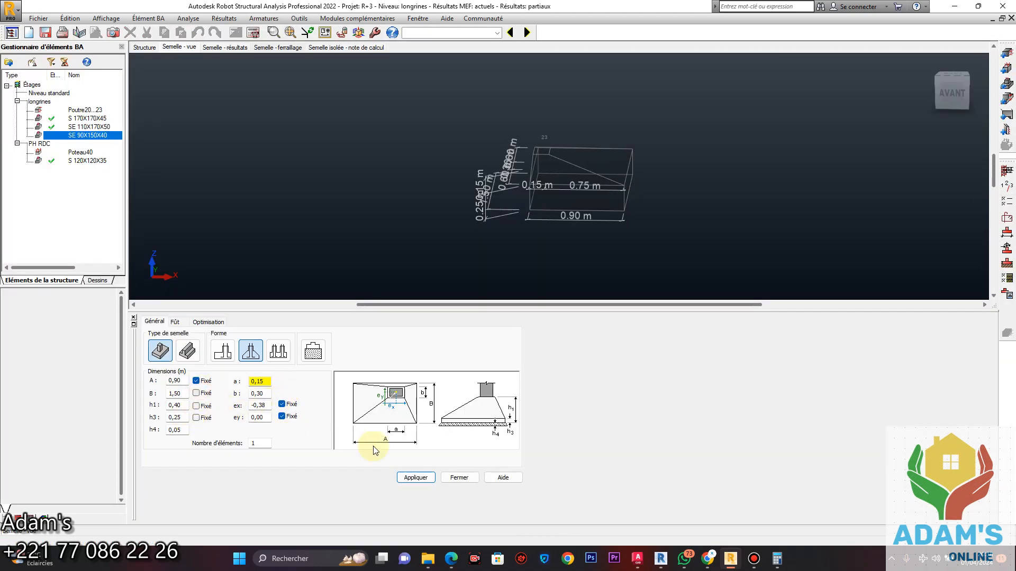
pyautogui.click(415, 478)
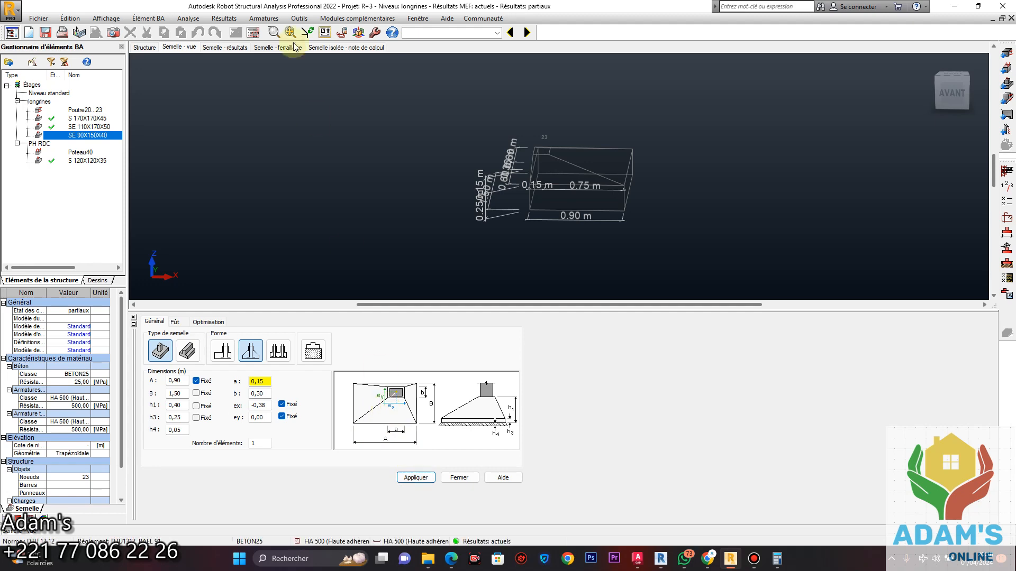
pyautogui.click(253, 32)
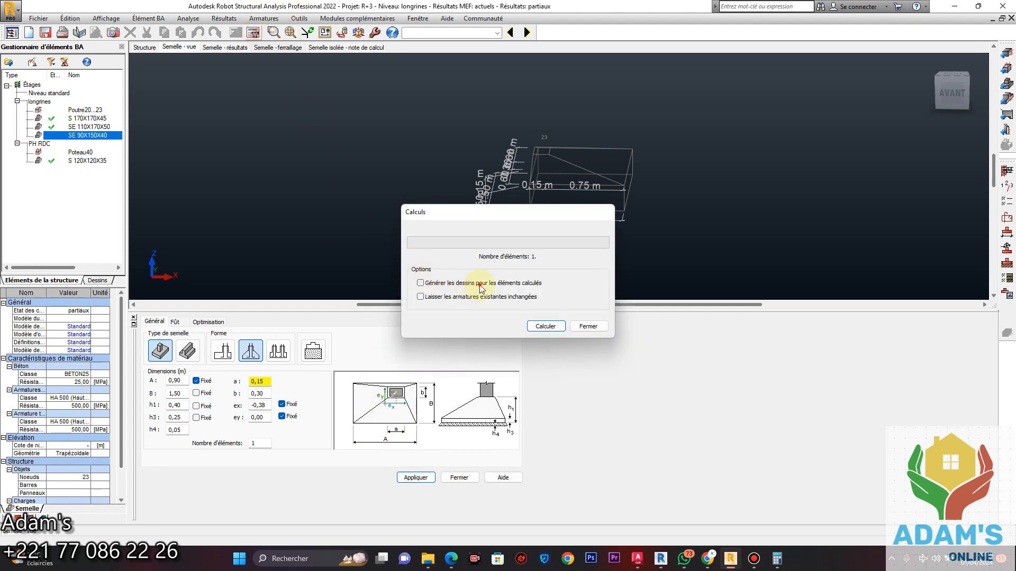
pyautogui.click(546, 327)
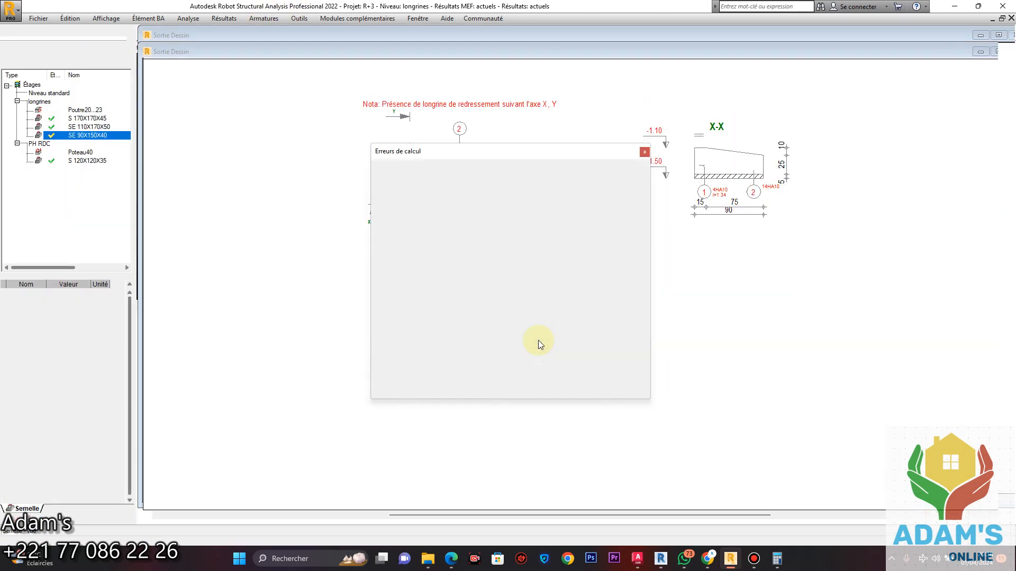
pyautogui.click(539, 390)
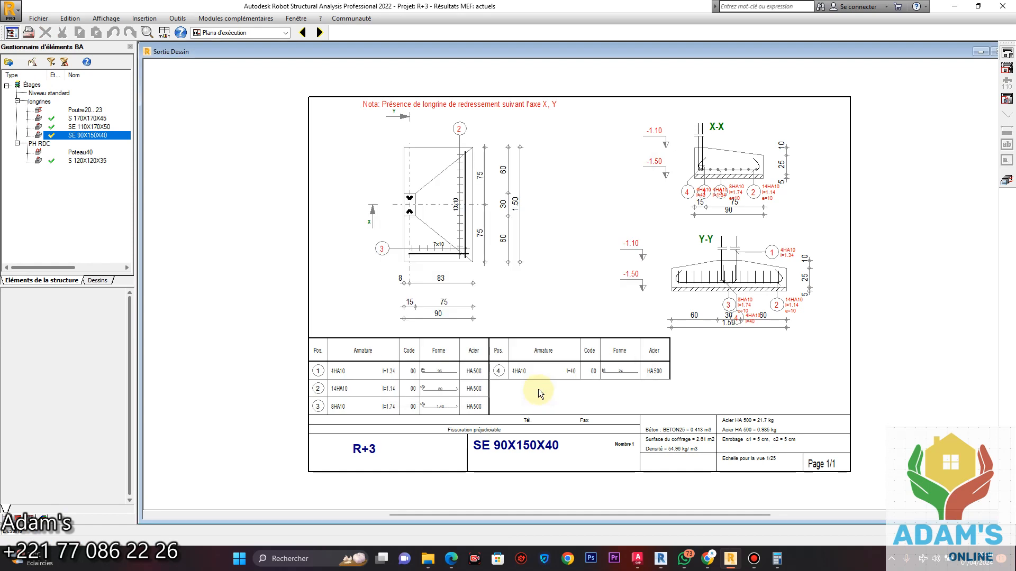
# Set the footing height h1 to 0.4 m as fixed, apply it, and recalculate with the drawing generated
pyautogui.click(1006, 182)
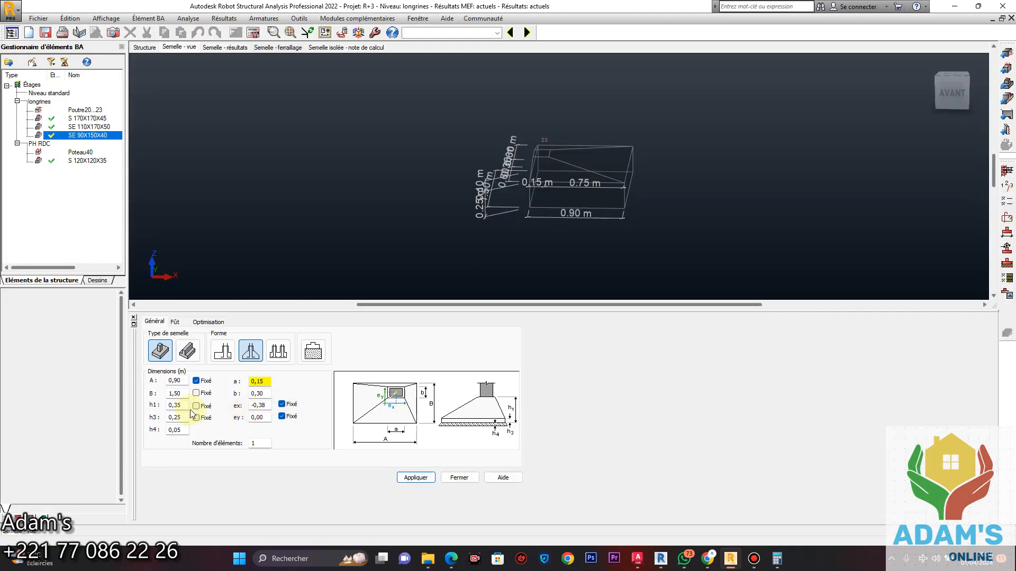
pyautogui.doubleClick(189, 406)
pyautogui.write('0,4')
pyautogui.click(205, 407)
pyautogui.click(420, 477)
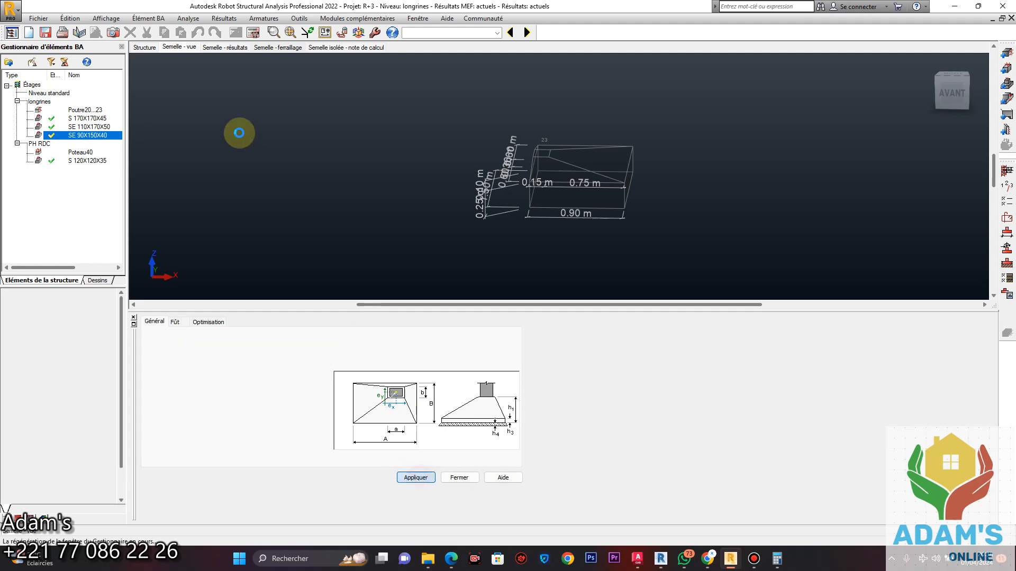
pyautogui.click(254, 33)
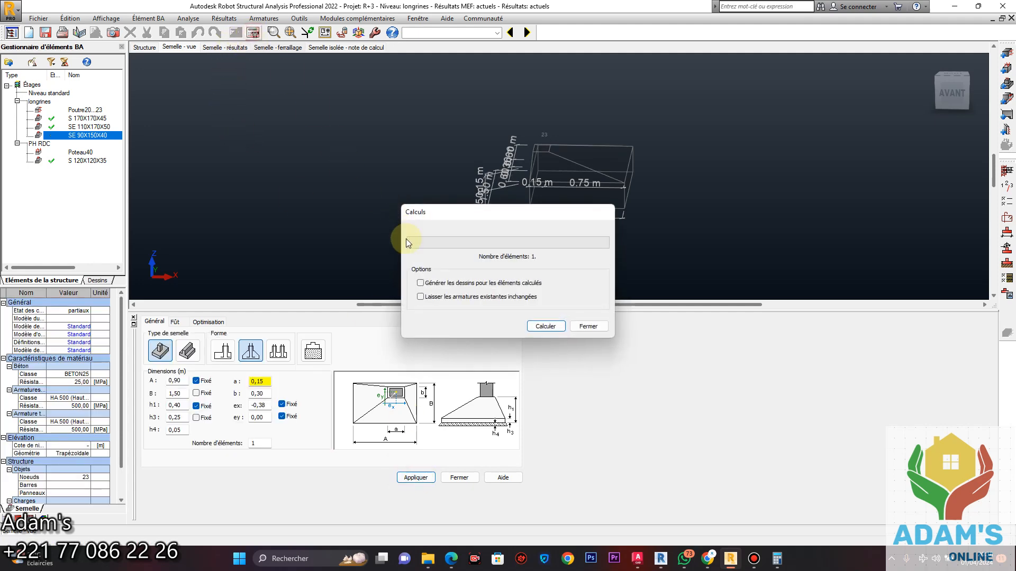
pyautogui.click(420, 283)
pyautogui.click(546, 327)
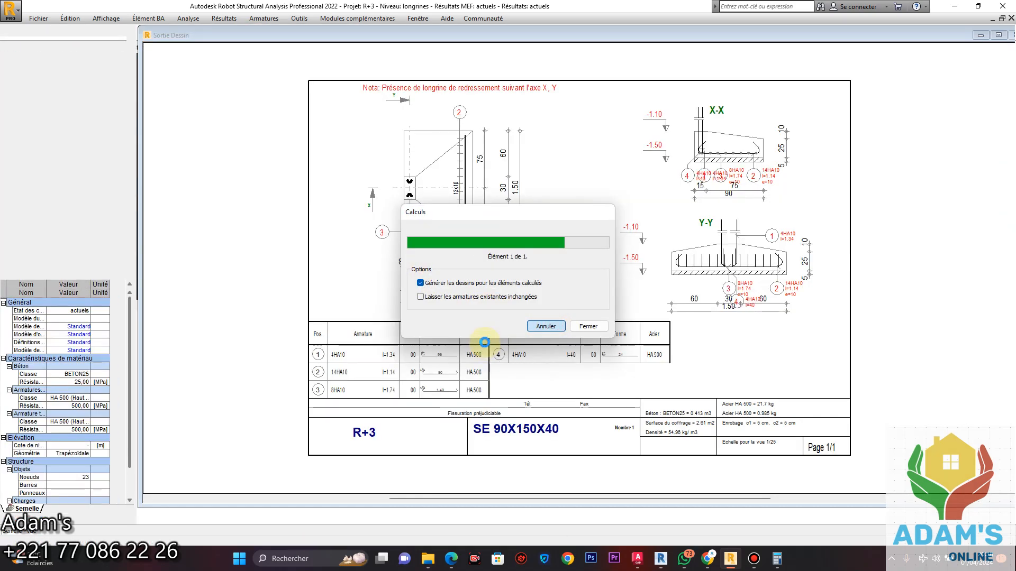
pyautogui.click(549, 392)
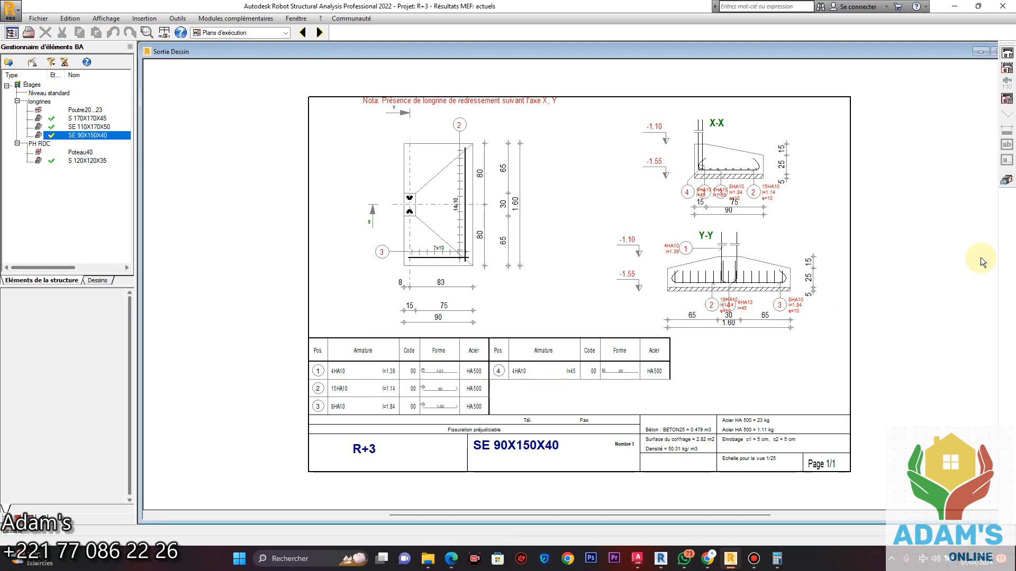
# Fix dimension B at 1.60 m, apply it, and calculate the footing again with its drawing generated
pyautogui.click(1008, 181)
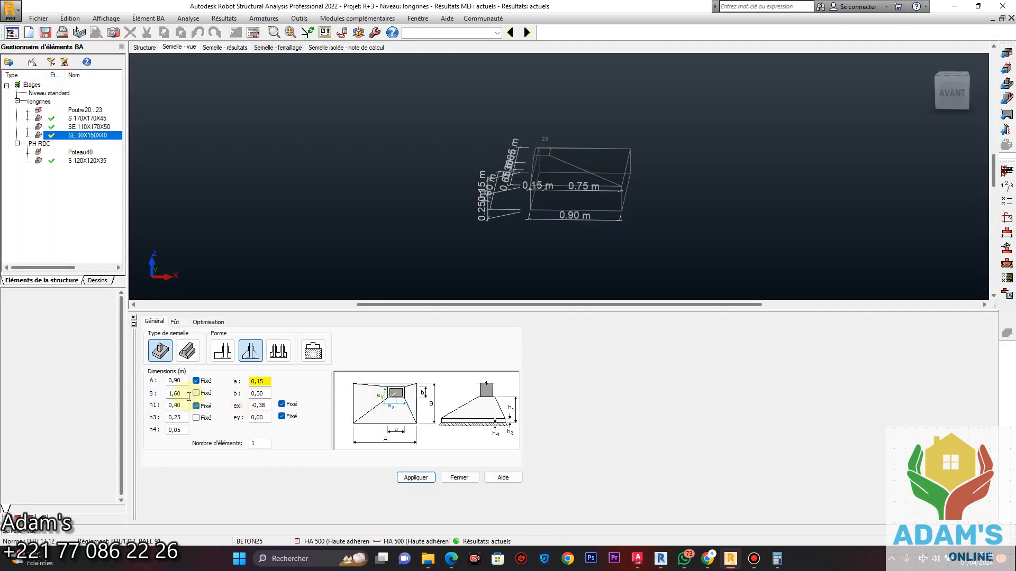
pyautogui.click(196, 393)
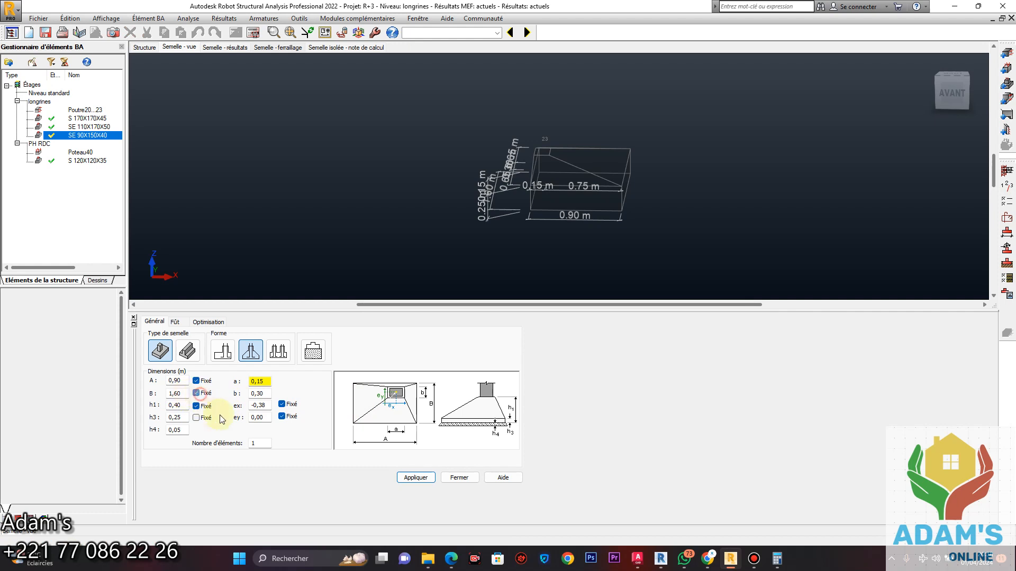
pyautogui.click(416, 478)
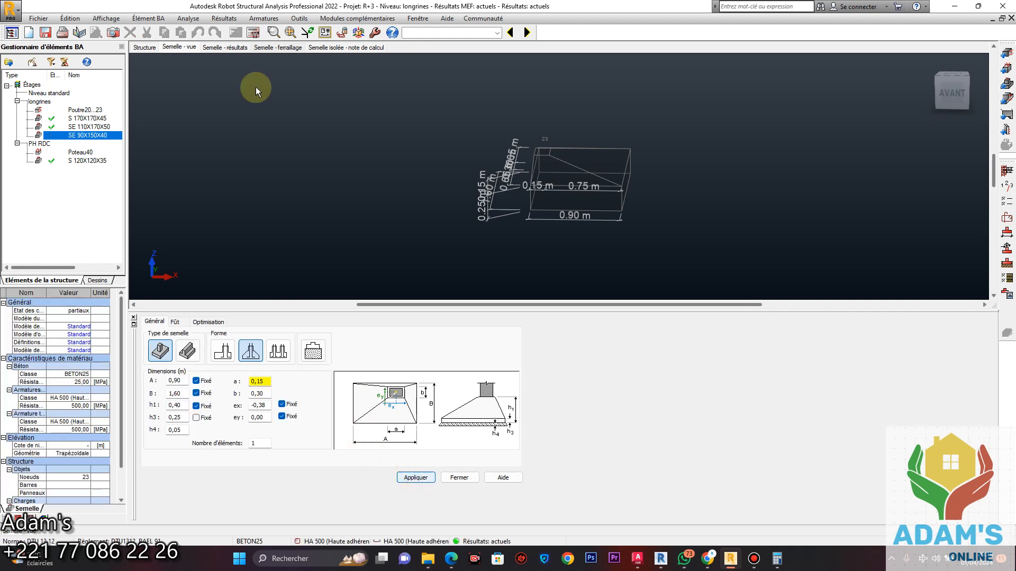
pyautogui.click(253, 34)
pyautogui.click(421, 283)
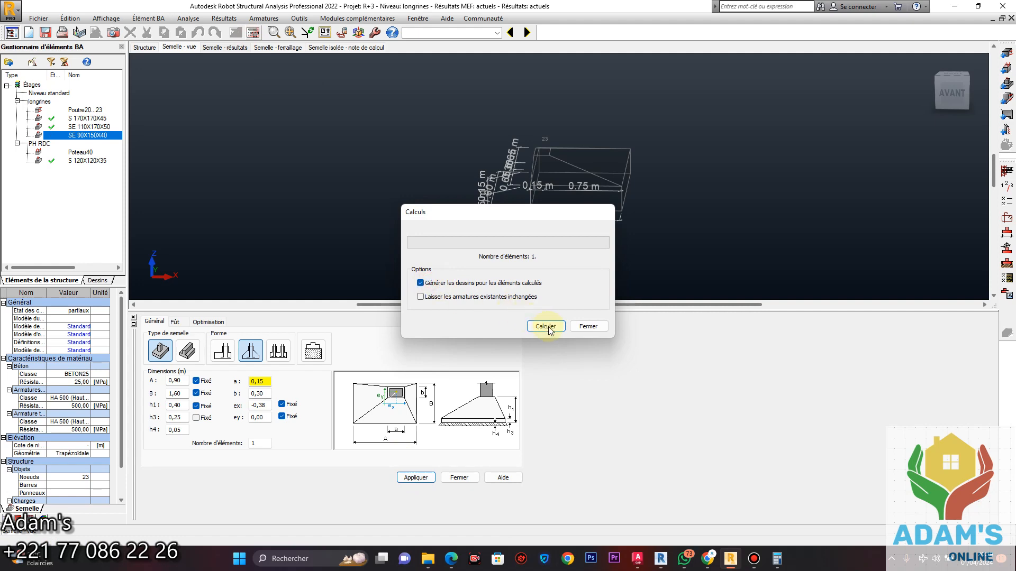
pyautogui.click(545, 326)
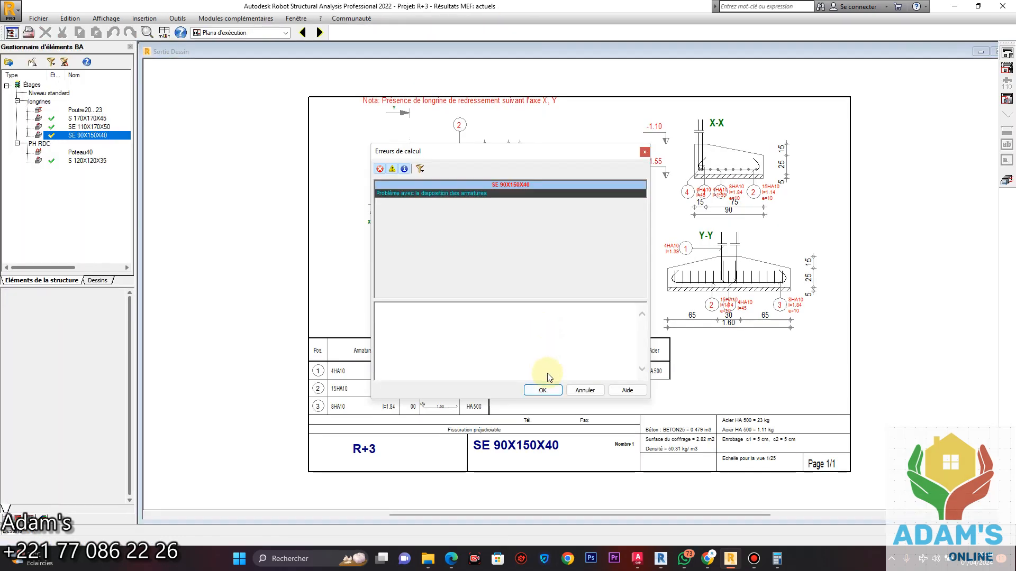
pyautogui.click(546, 390)
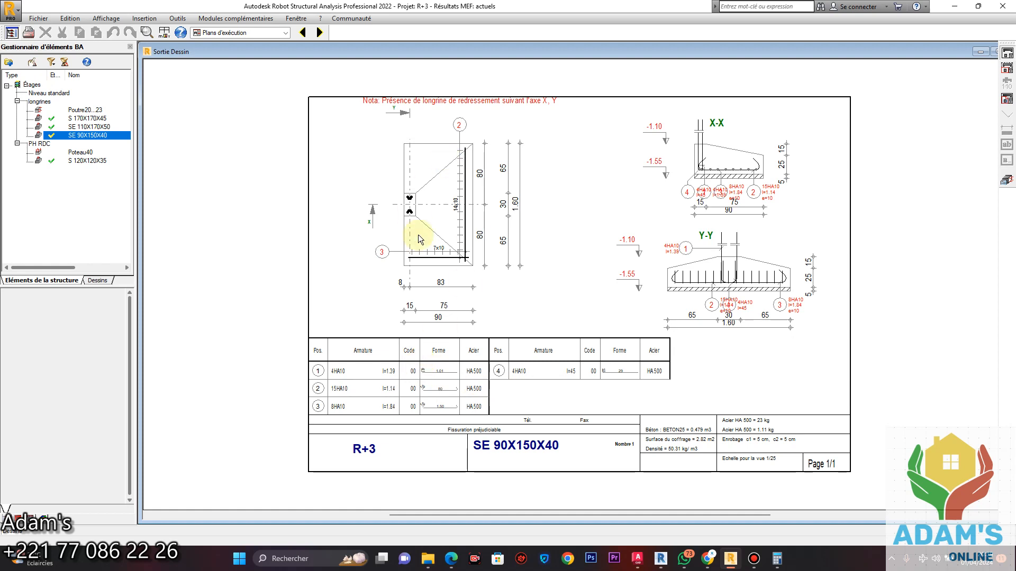
# Set the footing's dimension A to 1 m and apply it
pyautogui.click(1006, 181)
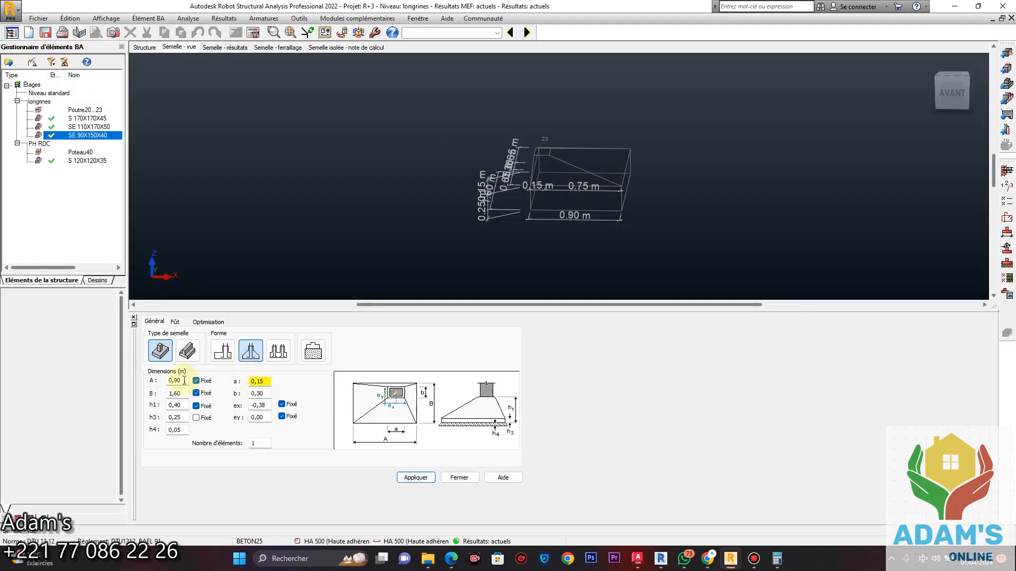
pyautogui.moveTo(185, 381); pyautogui.dragTo(147, 387)
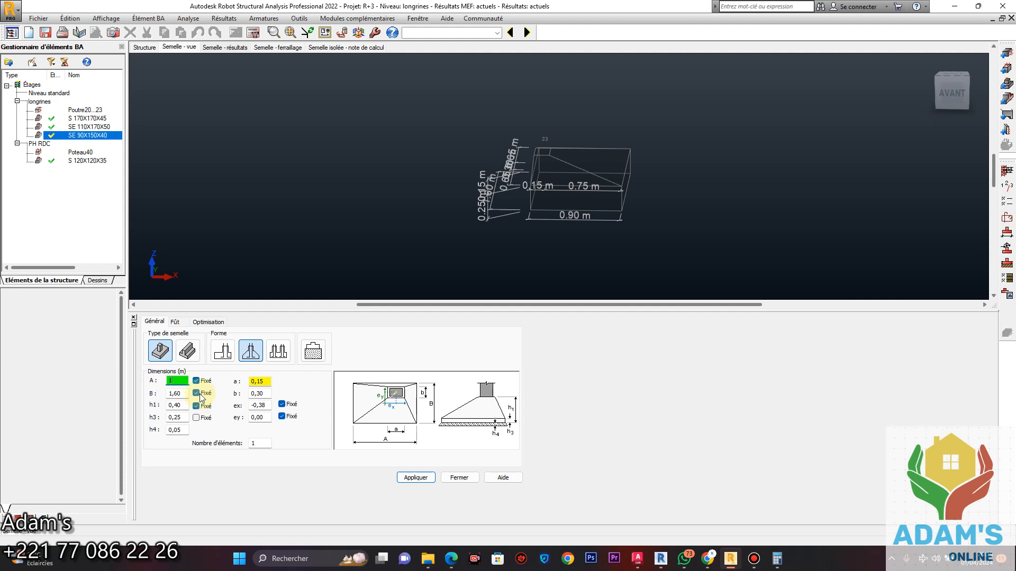
pyautogui.write('1')
pyautogui.click(415, 477)
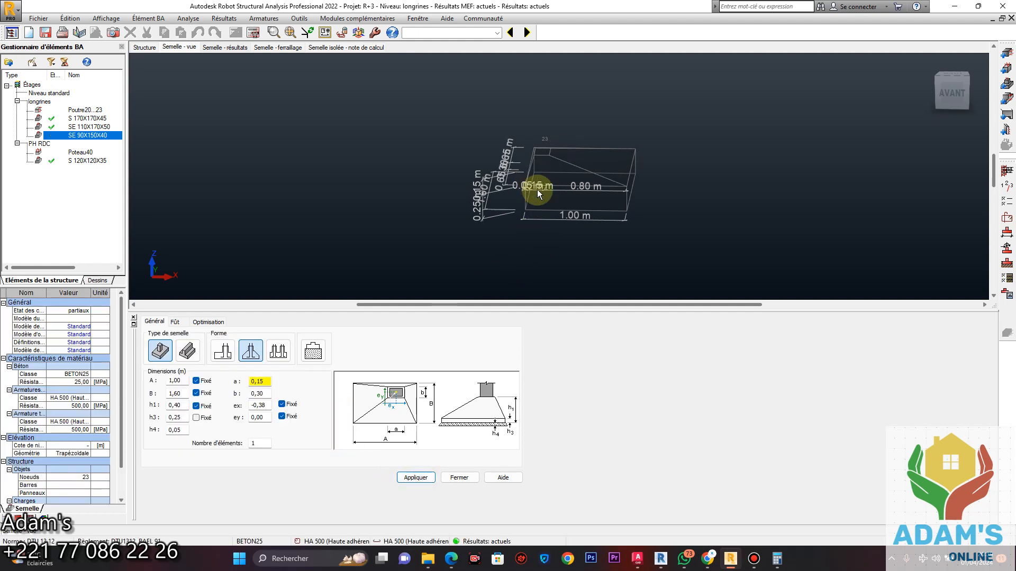
pyautogui.moveTo(517, 215); pyautogui.dragTo(434, 234, button='middle')
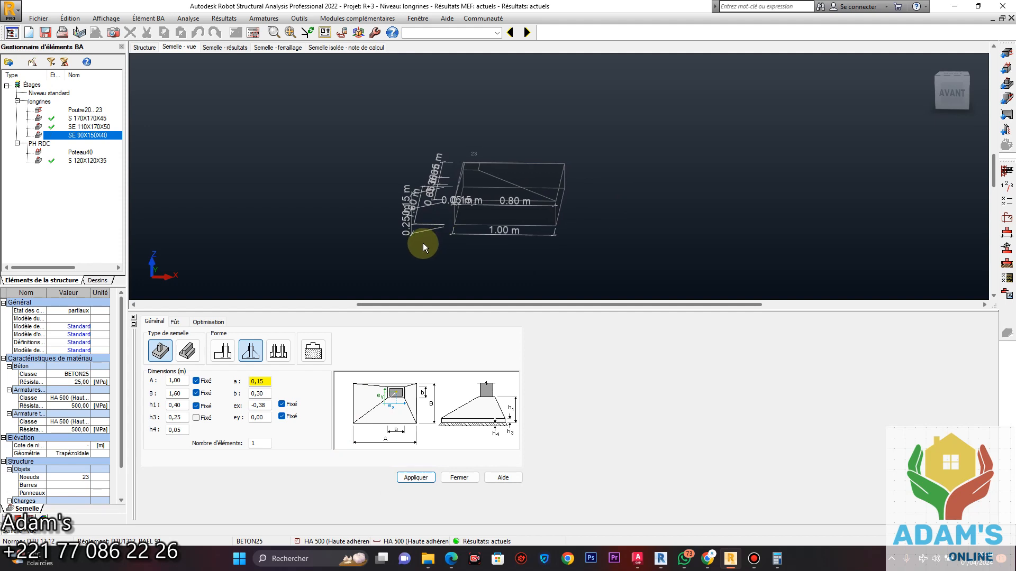
pyautogui.click(415, 478)
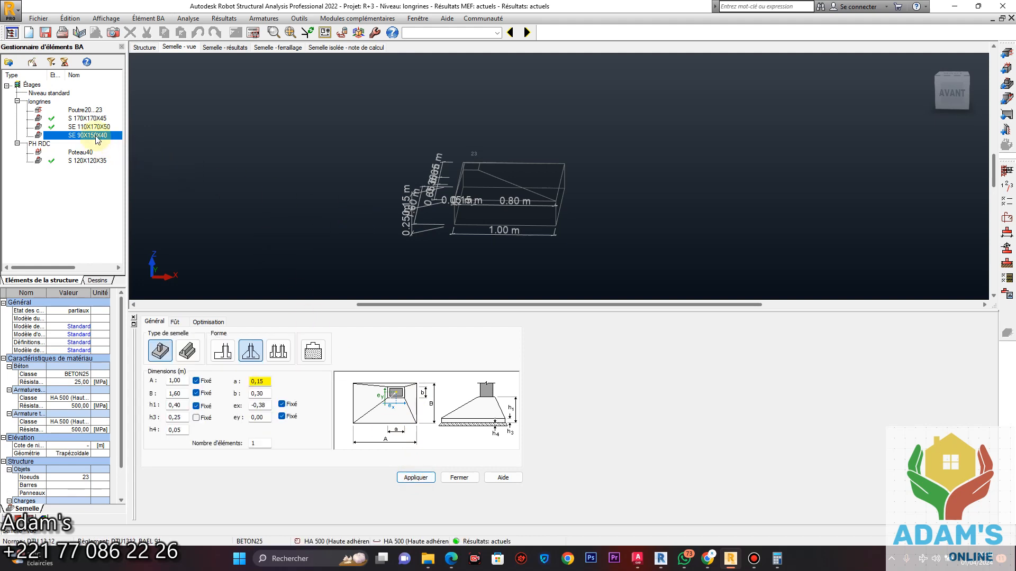
# Rename the selected footing as SE 100X160X40
pyautogui.click(88, 137)
pyautogui.click(88, 136)
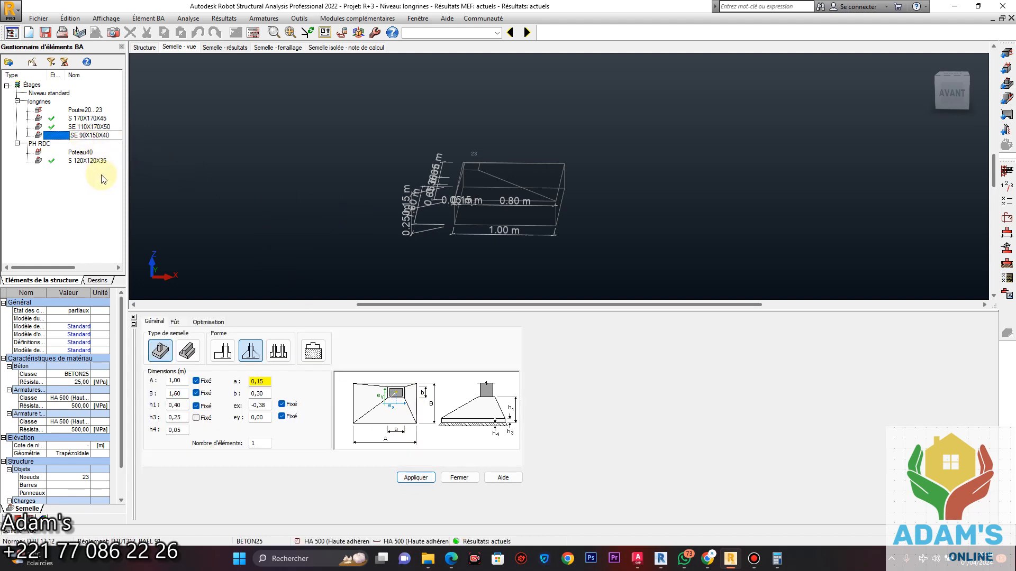
pyautogui.press('BackSpace')
pyautogui.press('BackSpace')
pyautogui.write('100')
pyautogui.press('BackSpace')
pyautogui.write('6')
pyautogui.press('Return')
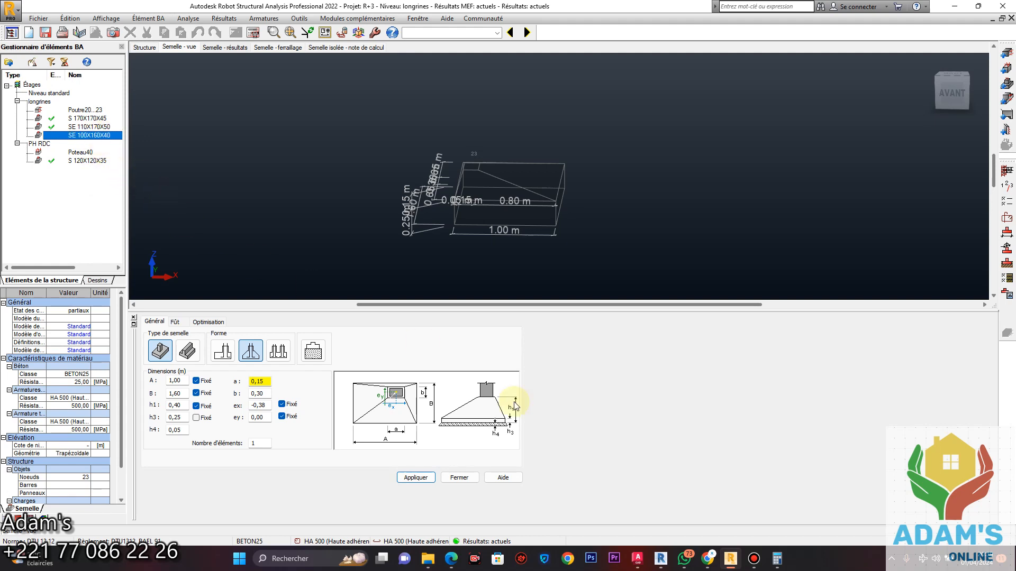
pyautogui.click(754, 558)
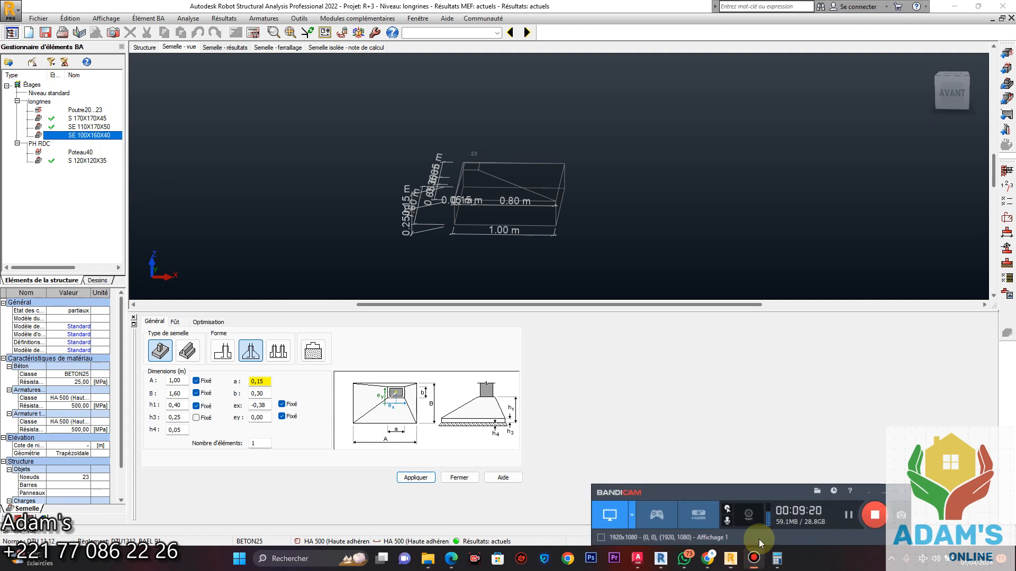
# Apply the footing's dimensions and calculate SE 100X160X40 with its drawing generated
pyautogui.click(873, 492)
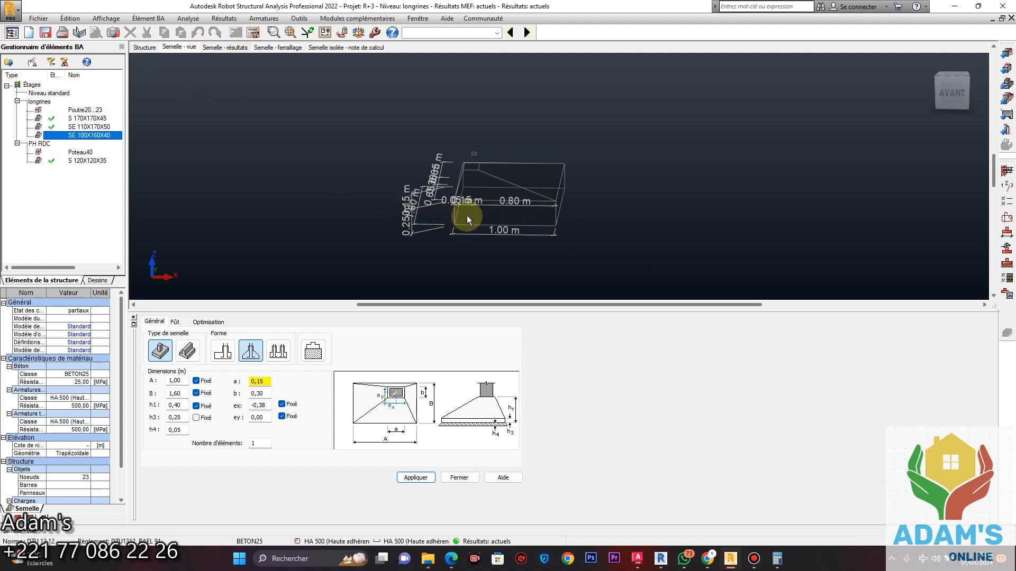
pyautogui.moveTo(467, 215); pyautogui.dragTo(477, 188, button='middle')
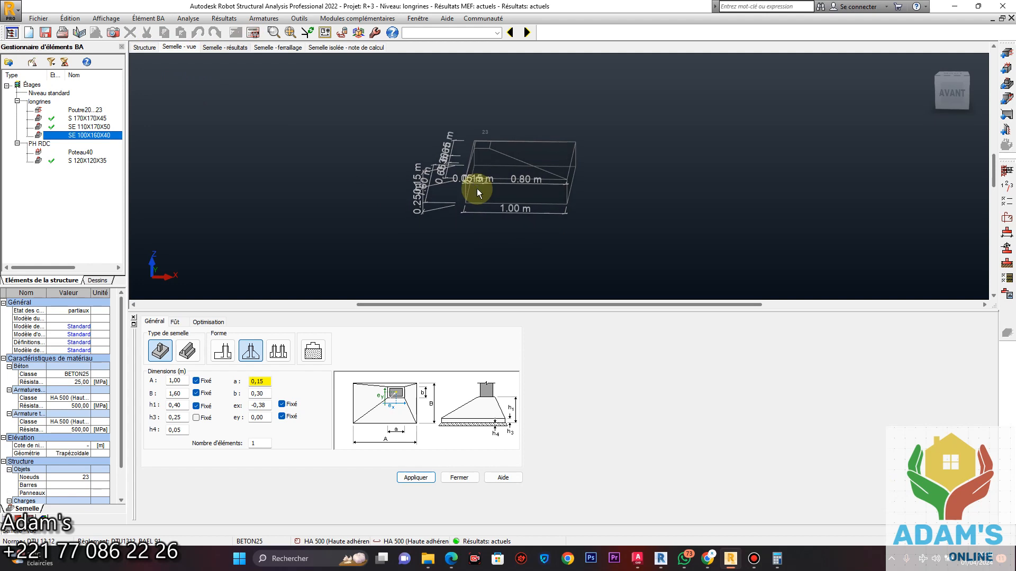
pyautogui.click(418, 479)
pyautogui.click(252, 31)
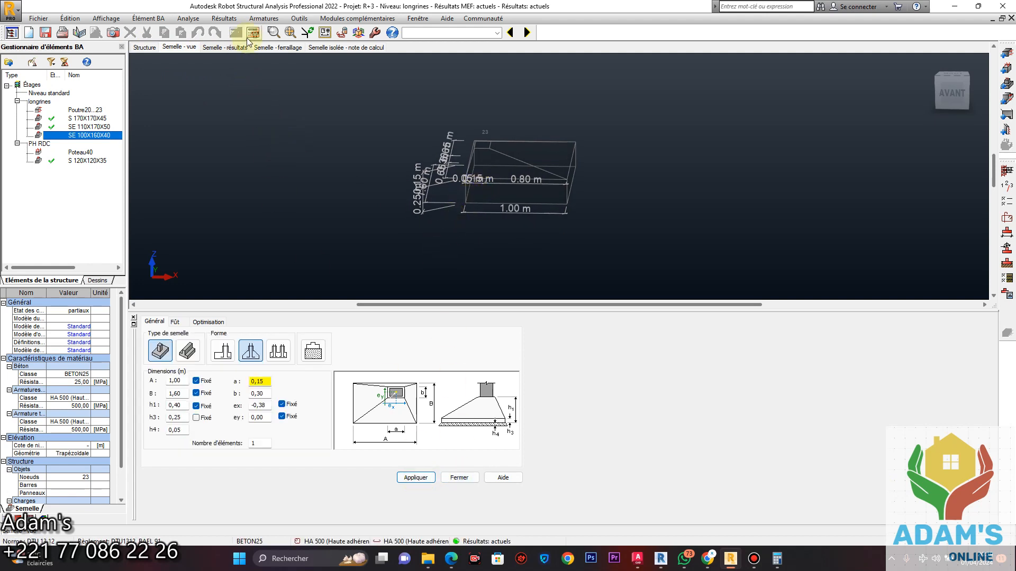
pyautogui.click(420, 282)
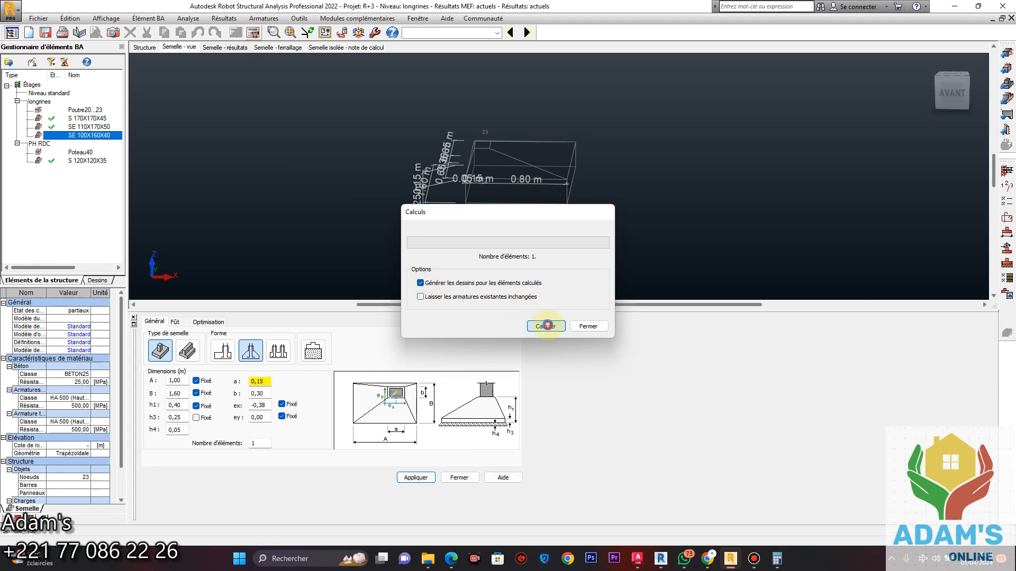
pyautogui.click(545, 326)
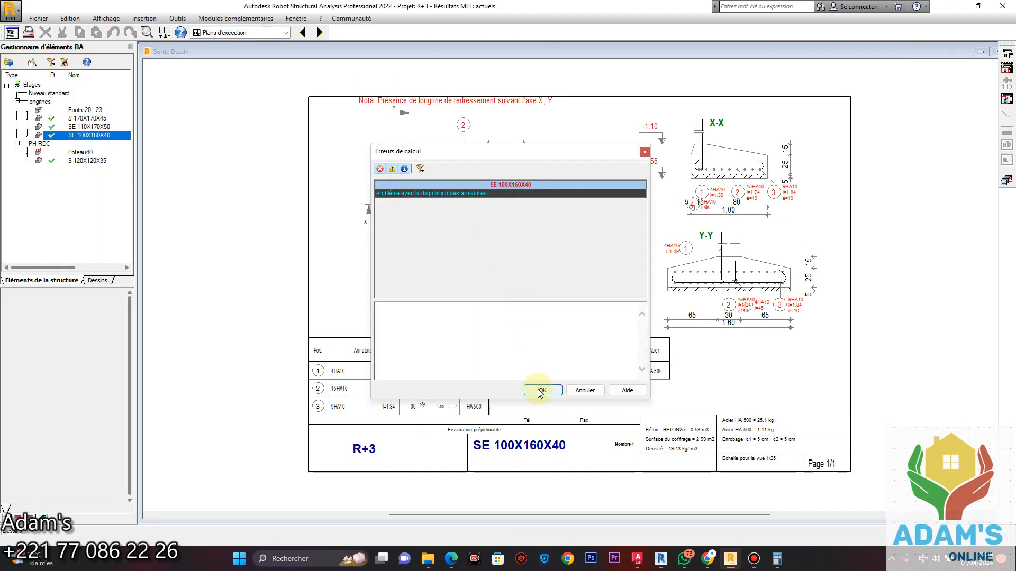
pyautogui.click(539, 388)
pyautogui.scroll(2, 453, 199)
pyautogui.scroll(-2, 466, 186)
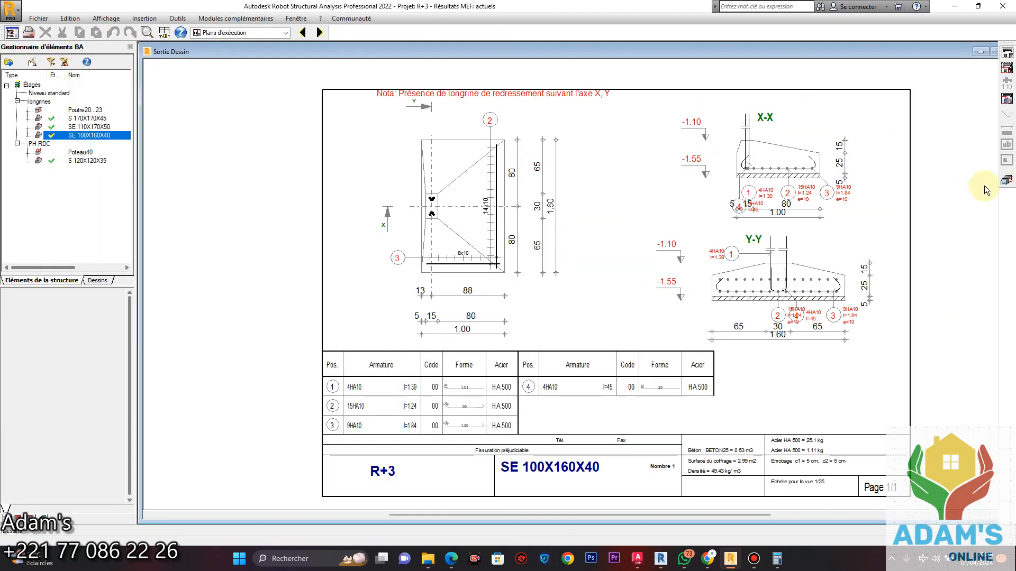
# Set the column eccentricity ex to -0.40 m and recalculate the footing with its drawing generated
pyautogui.click(1007, 181)
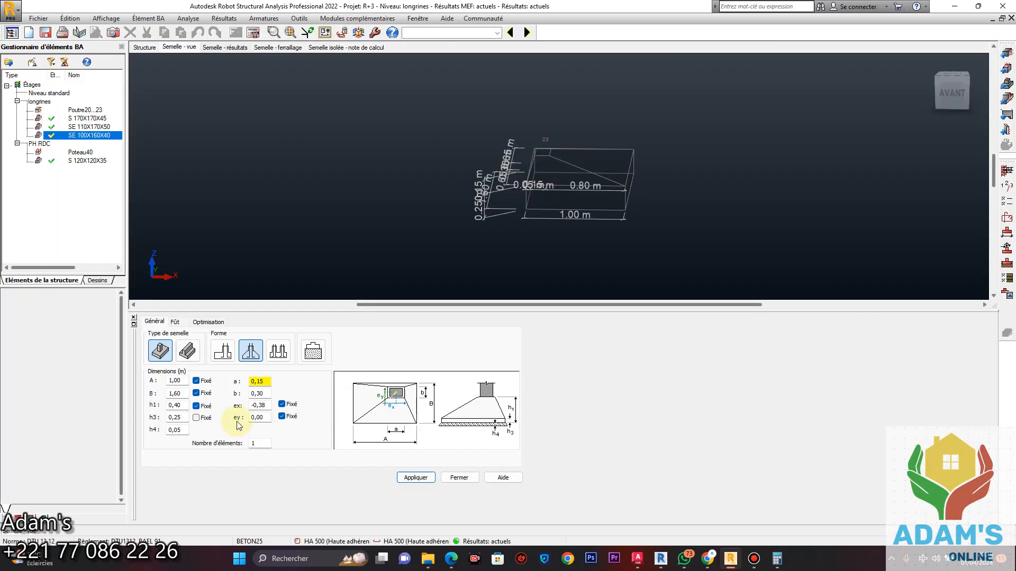
pyautogui.click(266, 406)
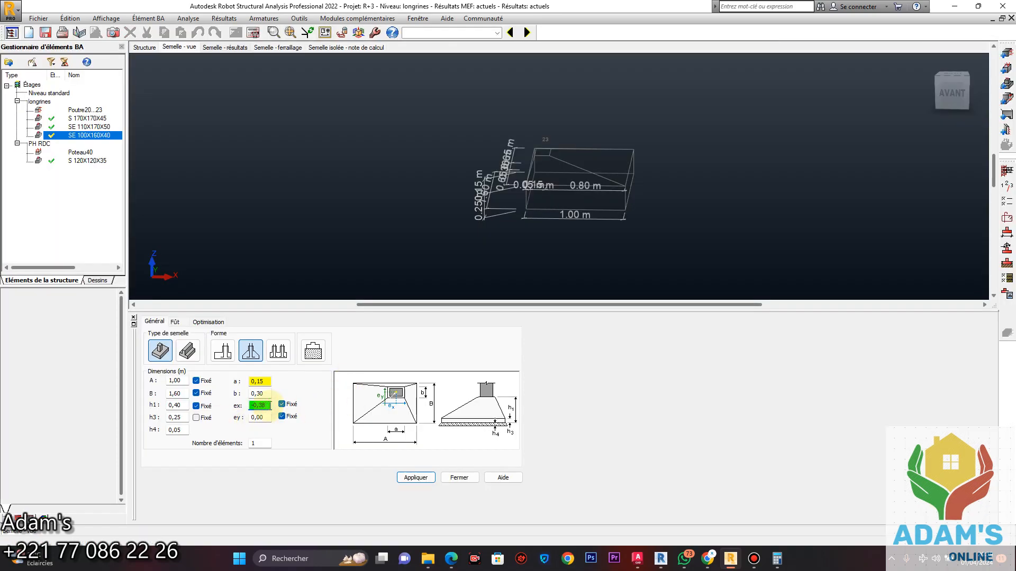
pyautogui.write('-0,40')
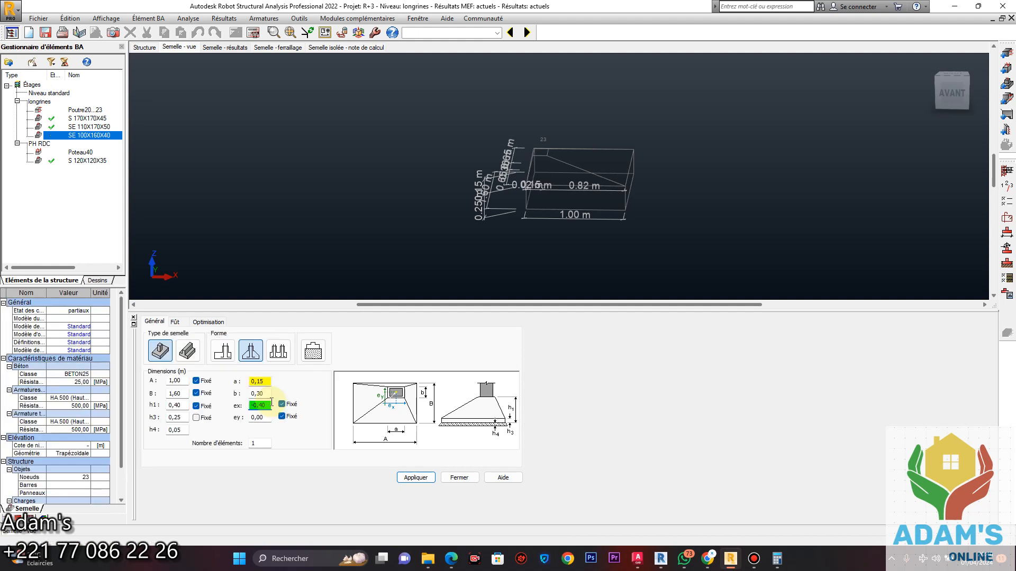
pyautogui.click(254, 33)
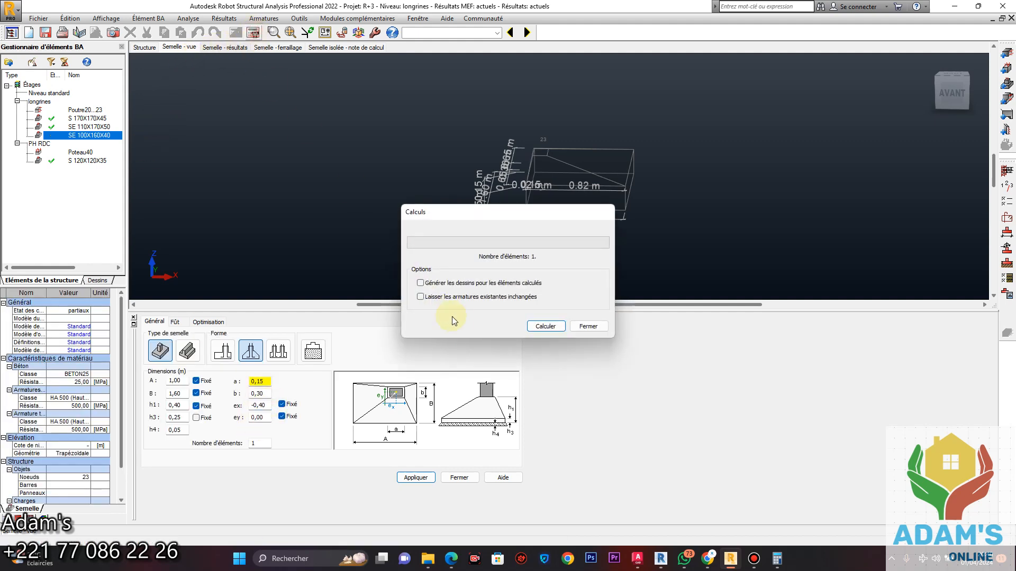
pyautogui.click(546, 328)
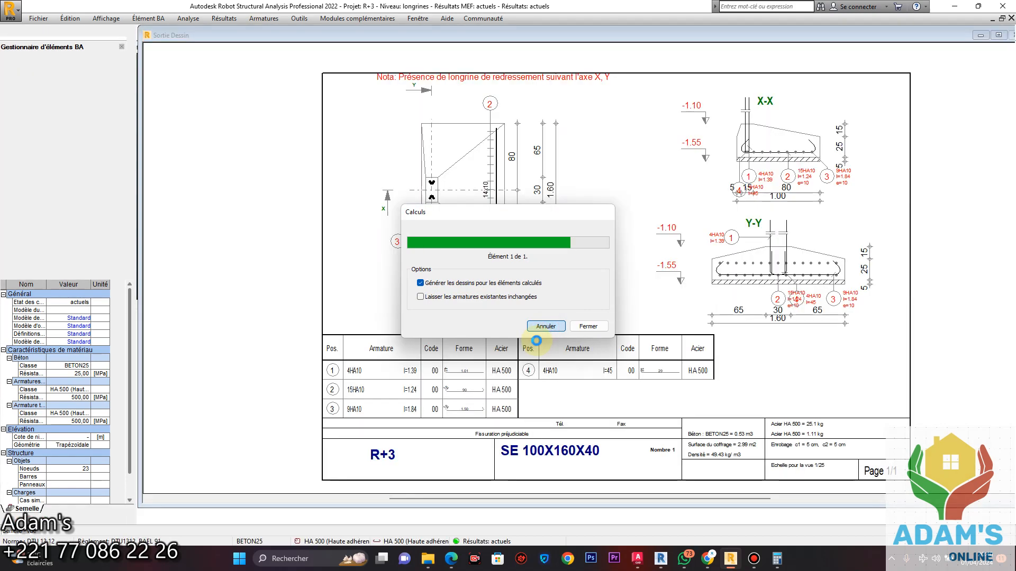
pyautogui.click(543, 390)
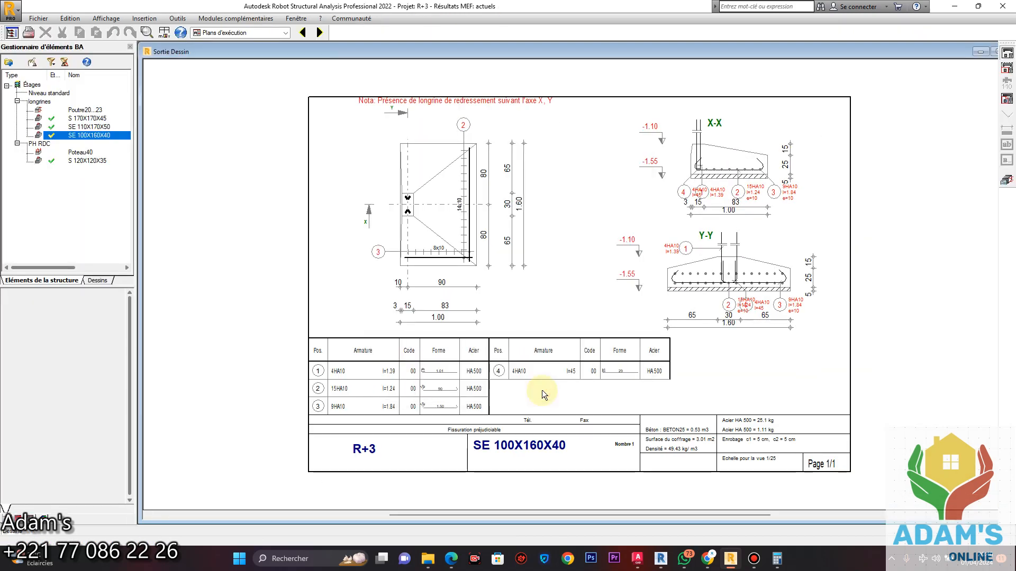
# Set the eccentricity ex to -0.42 m and recalculate the footing with its drawing generated
pyautogui.click(998, 186)
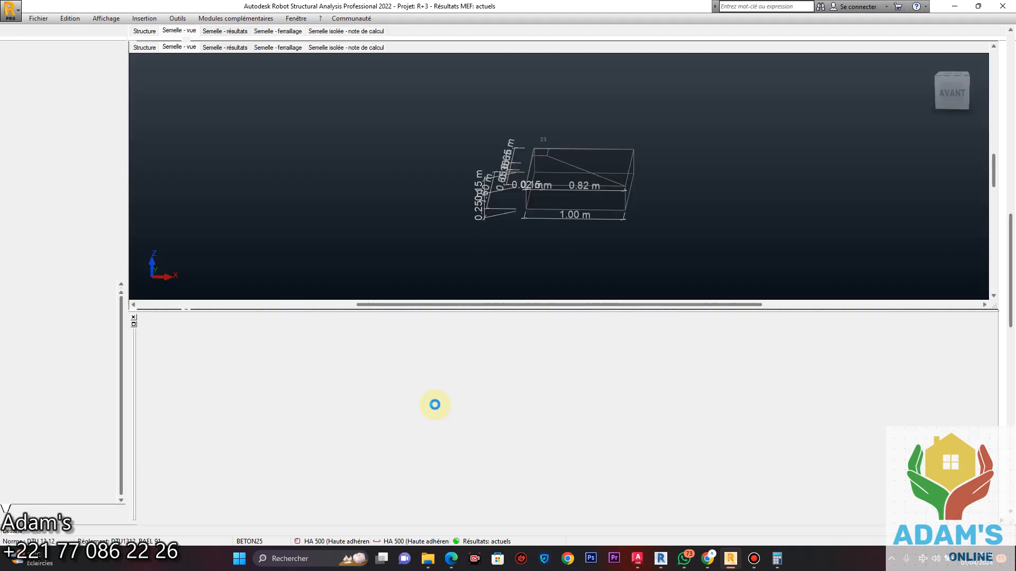
pyautogui.doubleClick(269, 406)
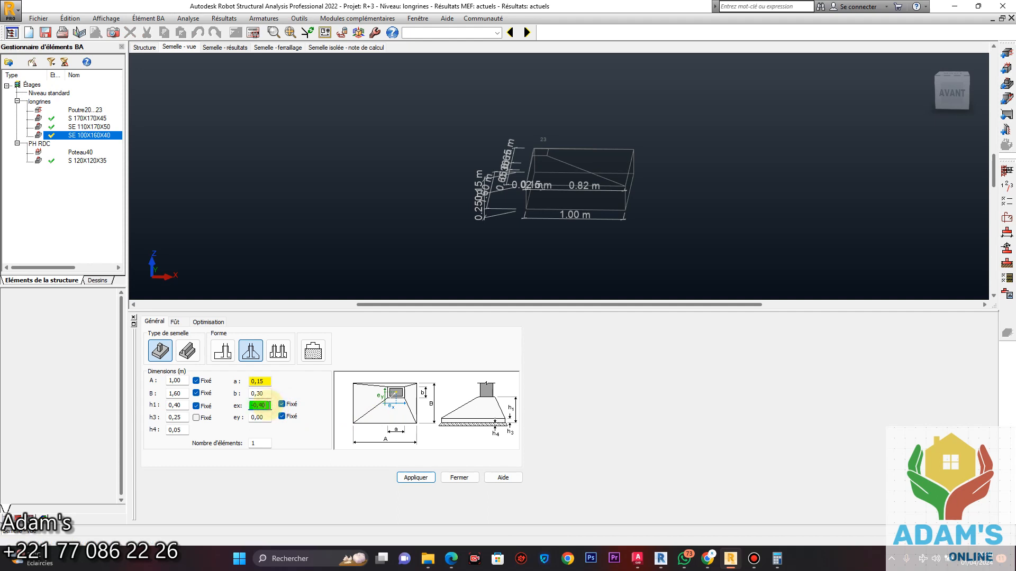
pyautogui.press('Return')
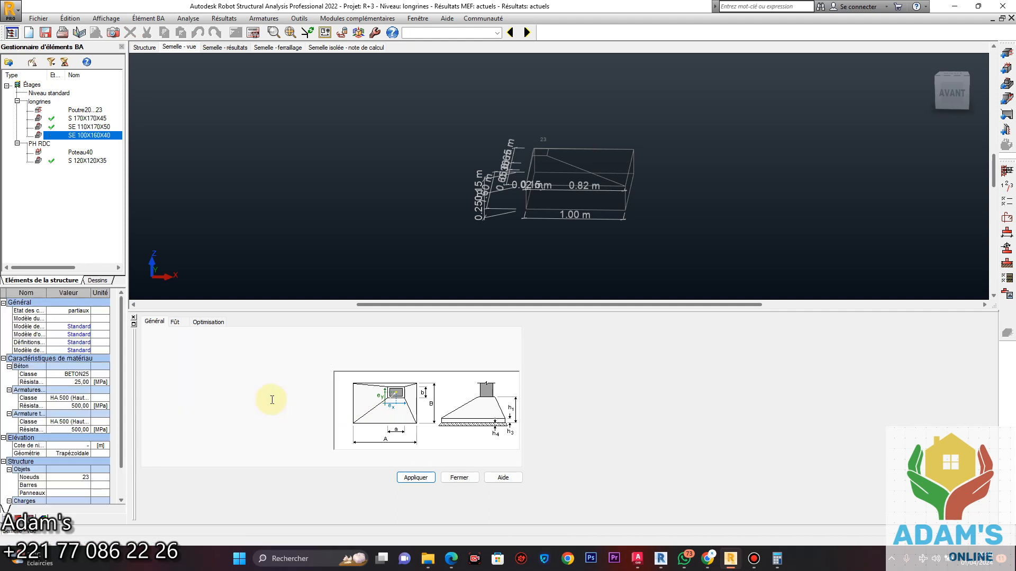
pyautogui.click(252, 33)
pyautogui.click(420, 283)
pyautogui.click(540, 326)
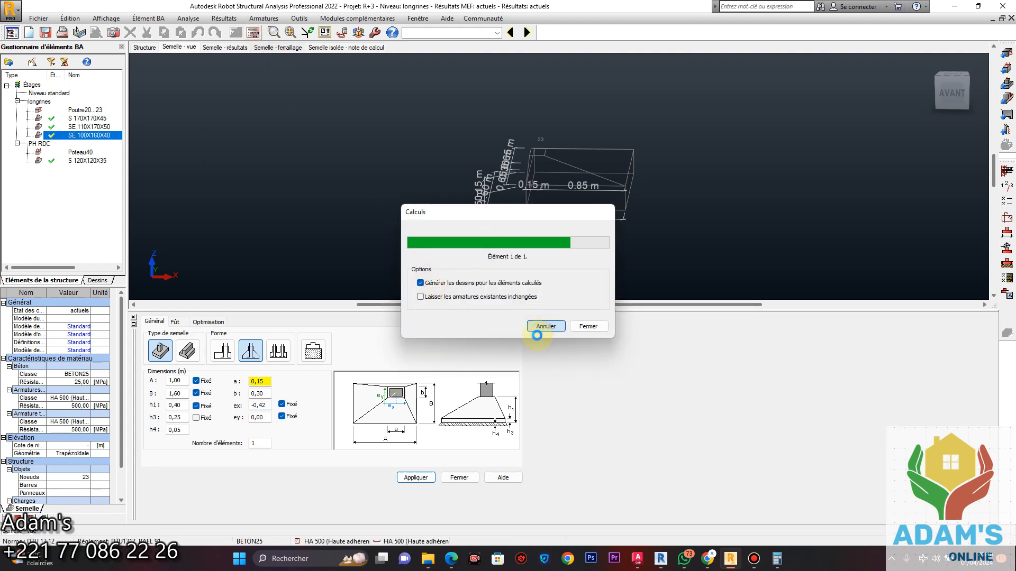
pyautogui.click(542, 394)
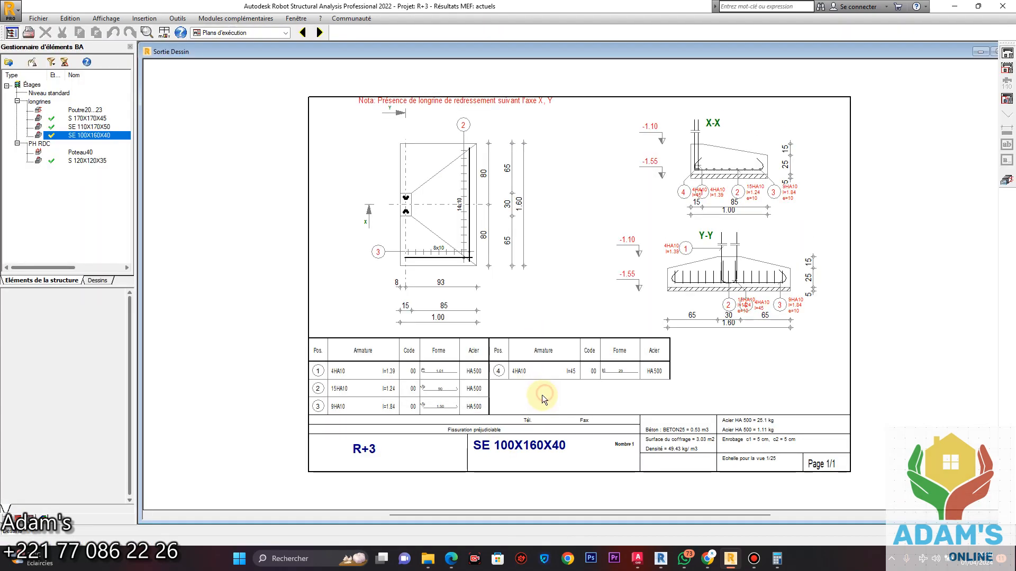
pyautogui.scroll(2, 474, 188)
pyautogui.scroll(-4, 430, 304)
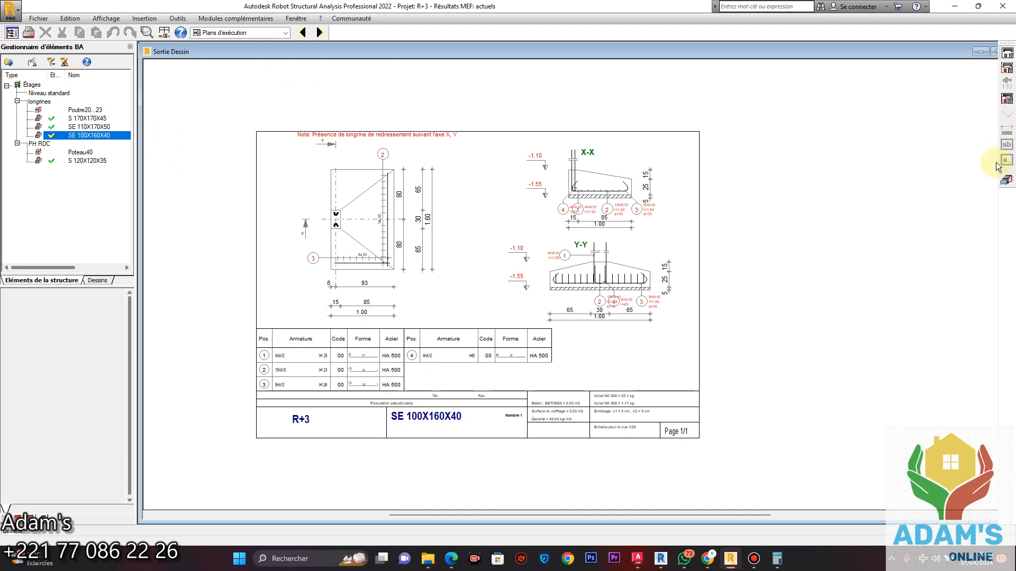
# Delete the column starter and transverse bars from the footing's reinforcement and generate the updated execution drawing
pyautogui.click(1006, 180)
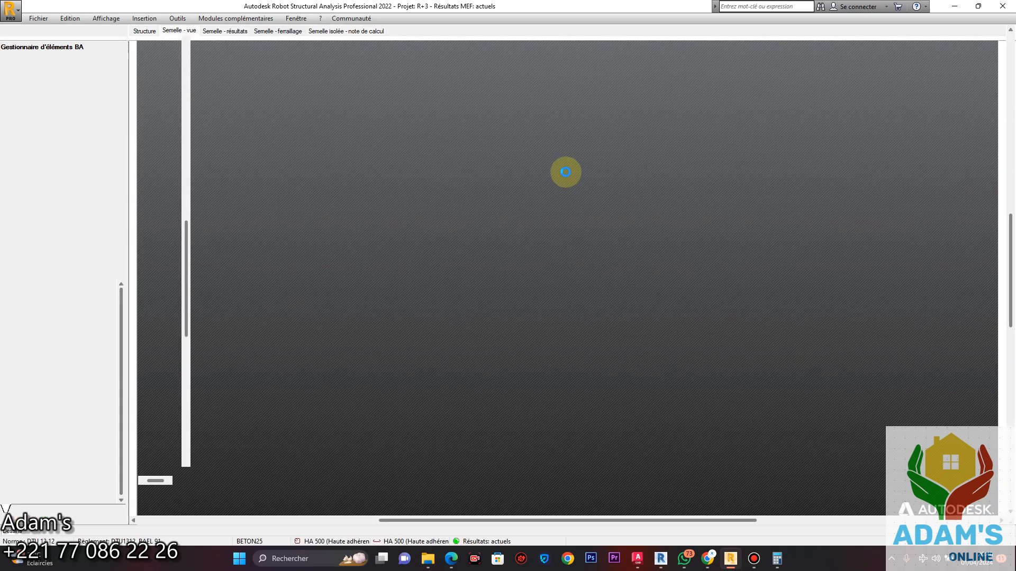
pyautogui.click(297, 48)
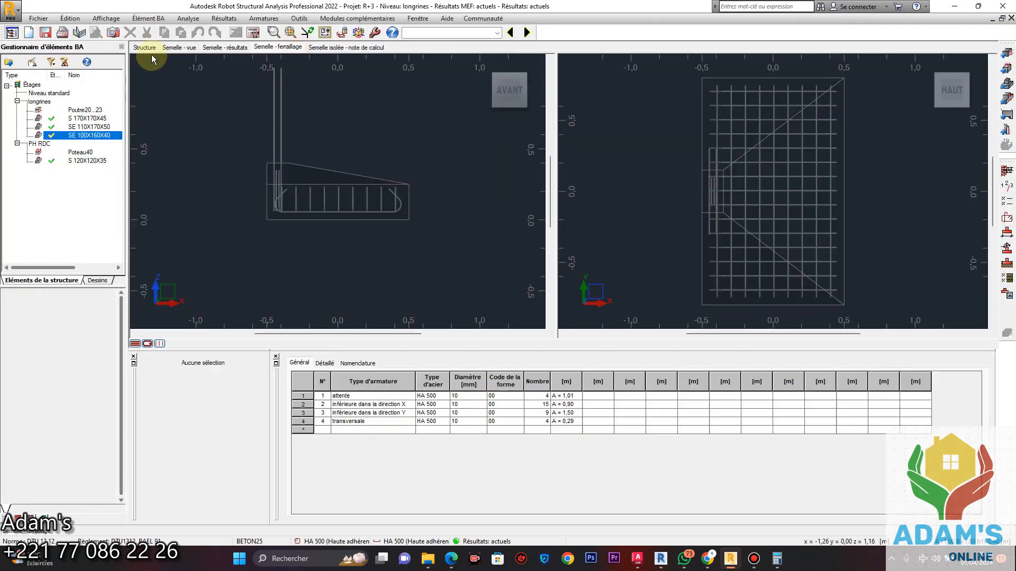
pyautogui.scroll(3, 296, 176)
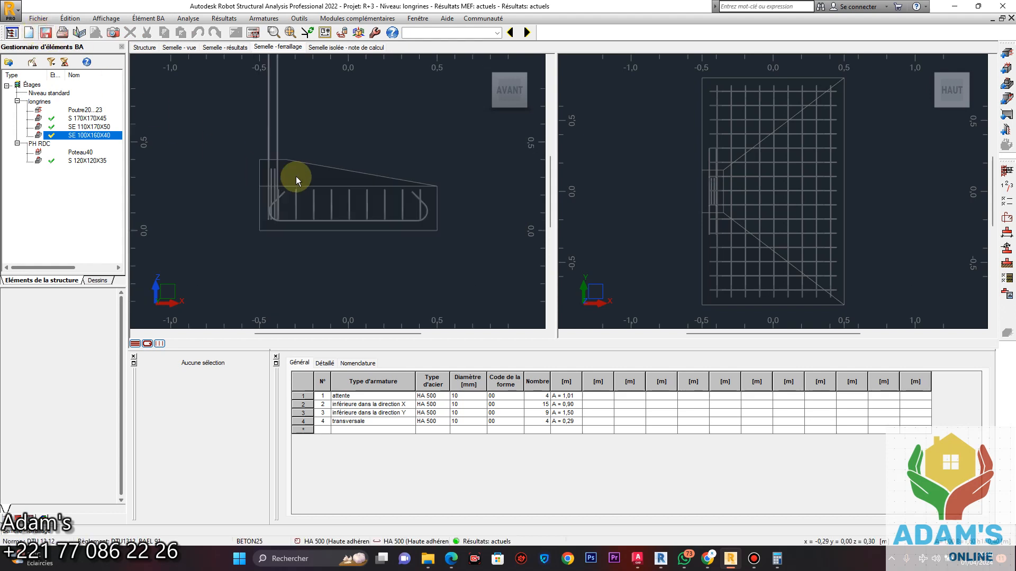
pyautogui.moveTo(214, 157); pyautogui.dragTo(214, 157)
pyautogui.moveTo(285, 184)
pyautogui.mouseDown()
pyautogui.moveTo(234, 163)
pyautogui.moveTo(223, 138)
pyautogui.mouseUp()
pyautogui.press('Delete')
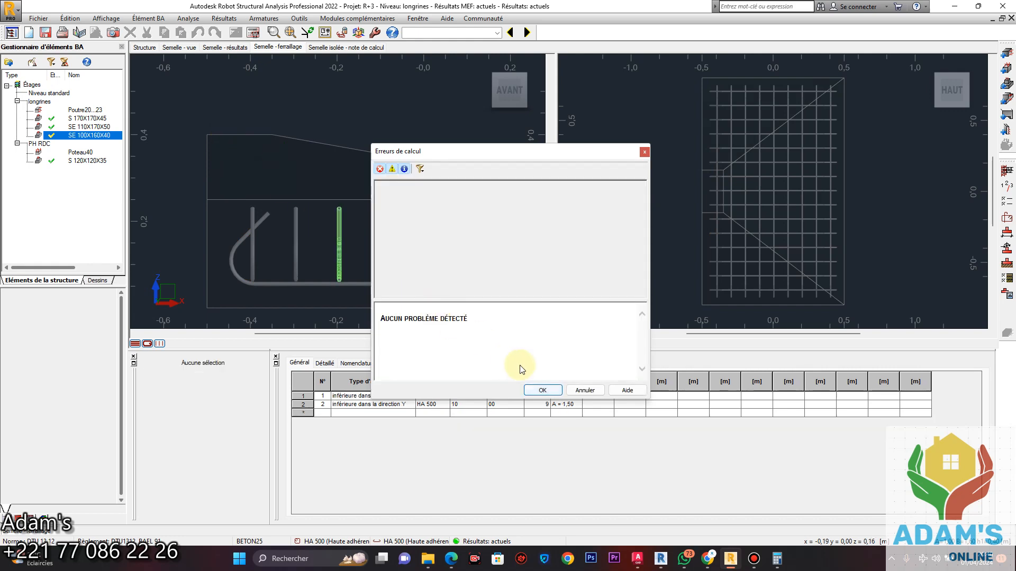
pyautogui.click(542, 391)
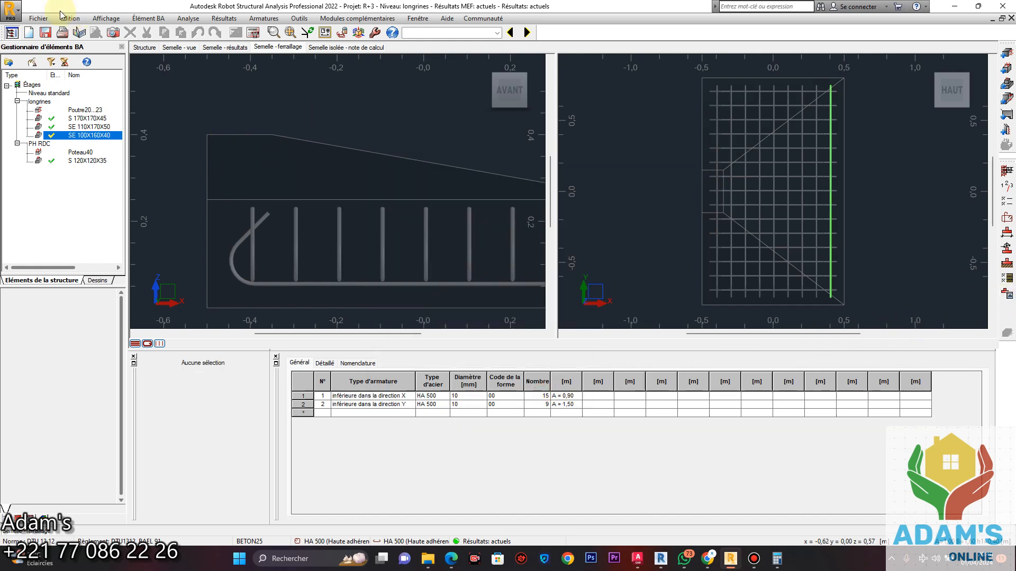
pyautogui.click(1006, 295)
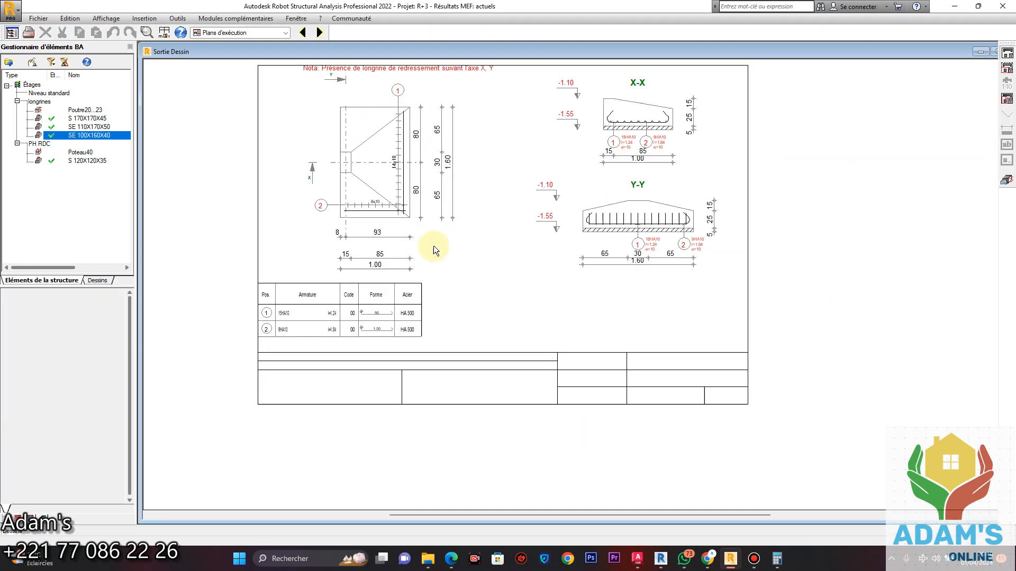
# Examine the bottom reinforcement in the plan and in sections X-X and Y-Y of the footing drawing
pyautogui.scroll(2, 410, 217)
pyautogui.scroll(-3, 690, 176)
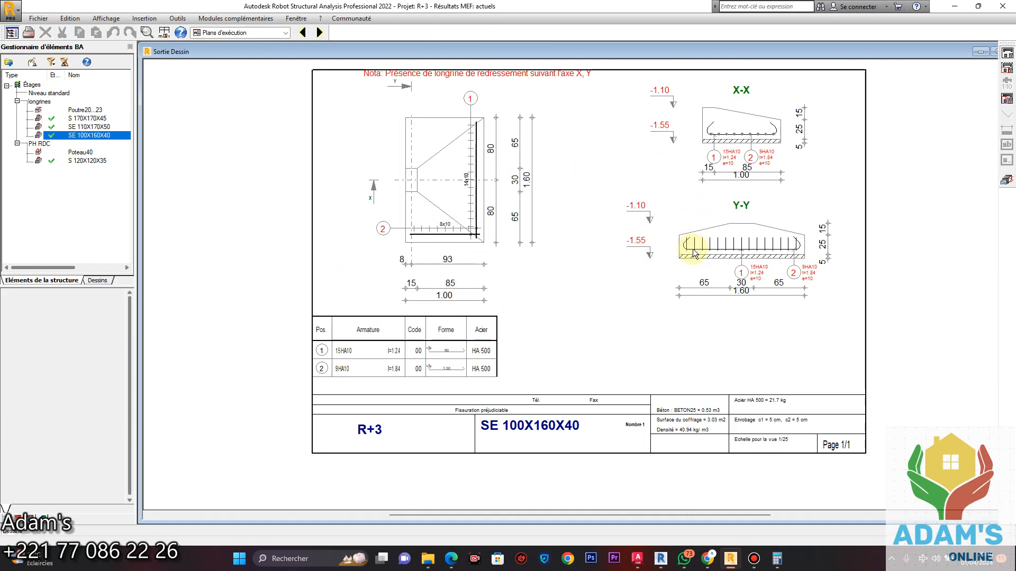
pyautogui.scroll(4, 716, 154)
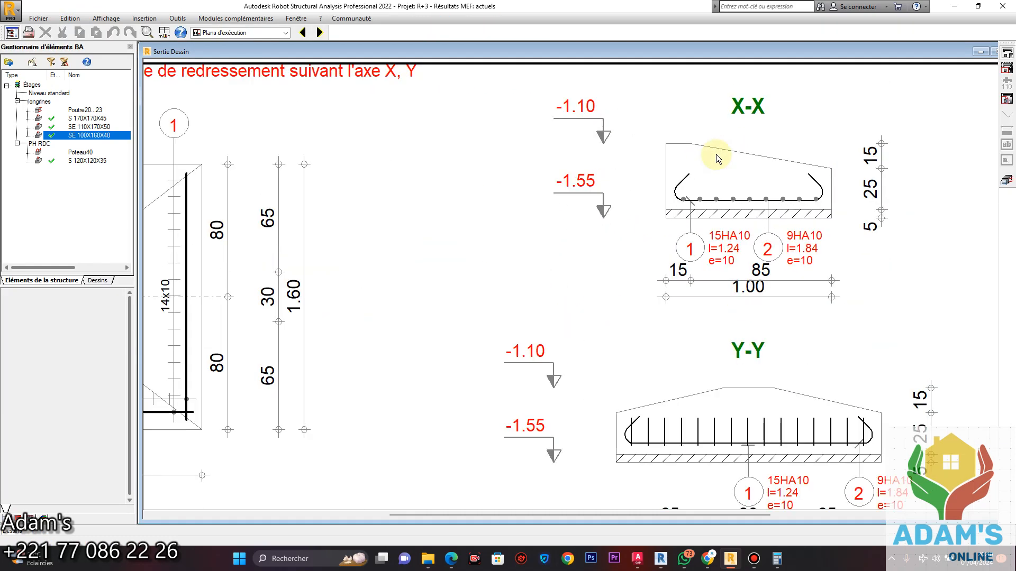
pyautogui.scroll(-3, 652, 286)
pyautogui.scroll(4, 630, 310)
pyautogui.scroll(-3, 616, 294)
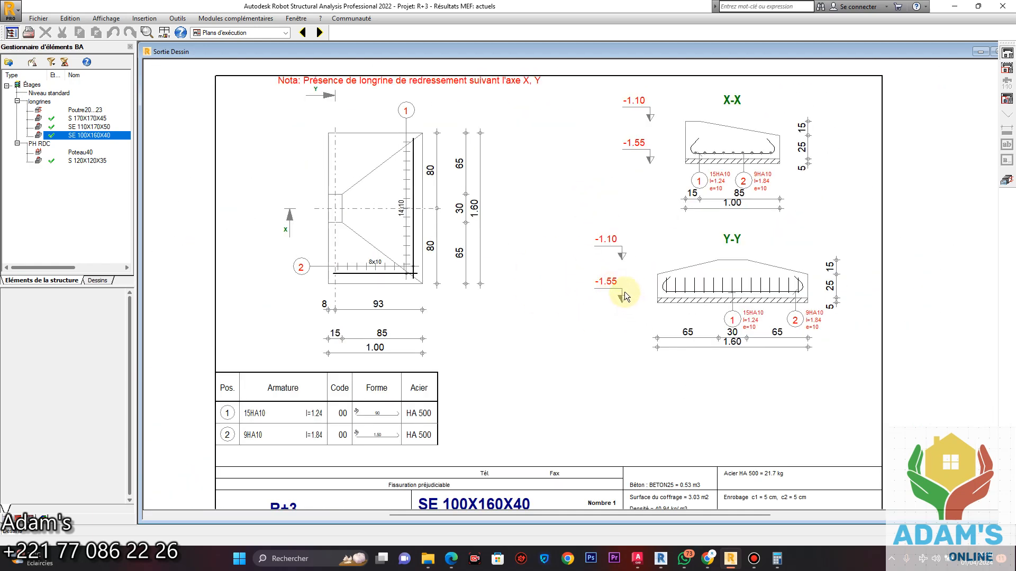
pyautogui.scroll(-3, 624, 291)
pyautogui.scroll(4, 618, 338)
pyautogui.scroll(-2, 582, 289)
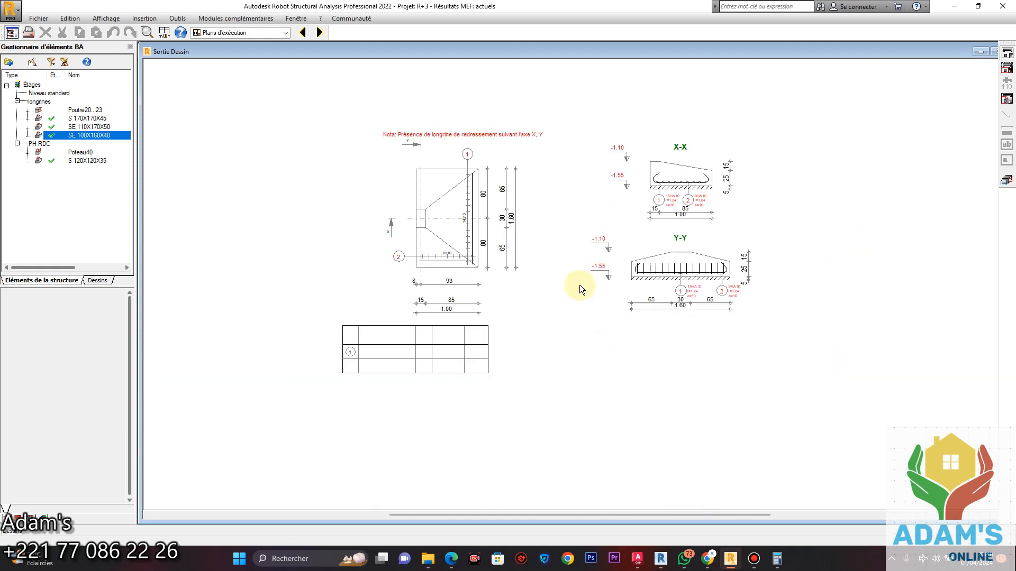
pyautogui.scroll(3, 631, 242)
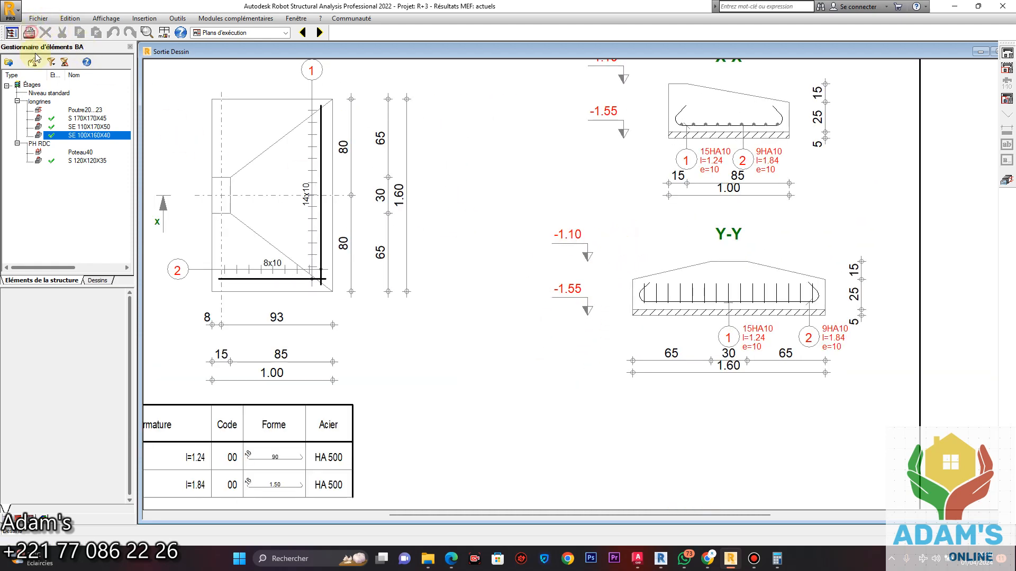
# Print the footing drawing to a PDF named SE 100X160X40 in the FONDATION folder
pyautogui.click(570, 346)
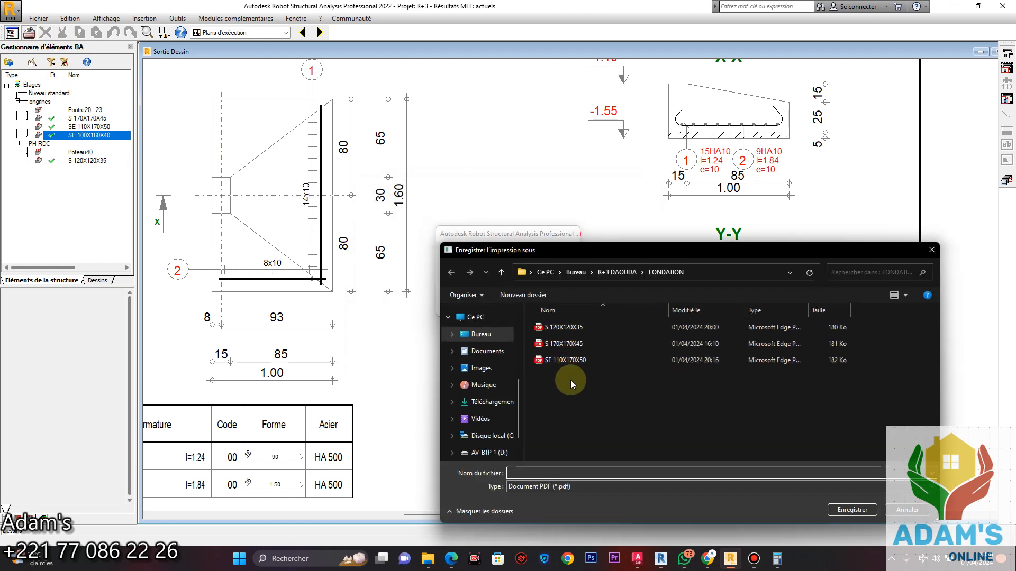
pyautogui.write('SE 100X160X40')
pyautogui.press('Return')
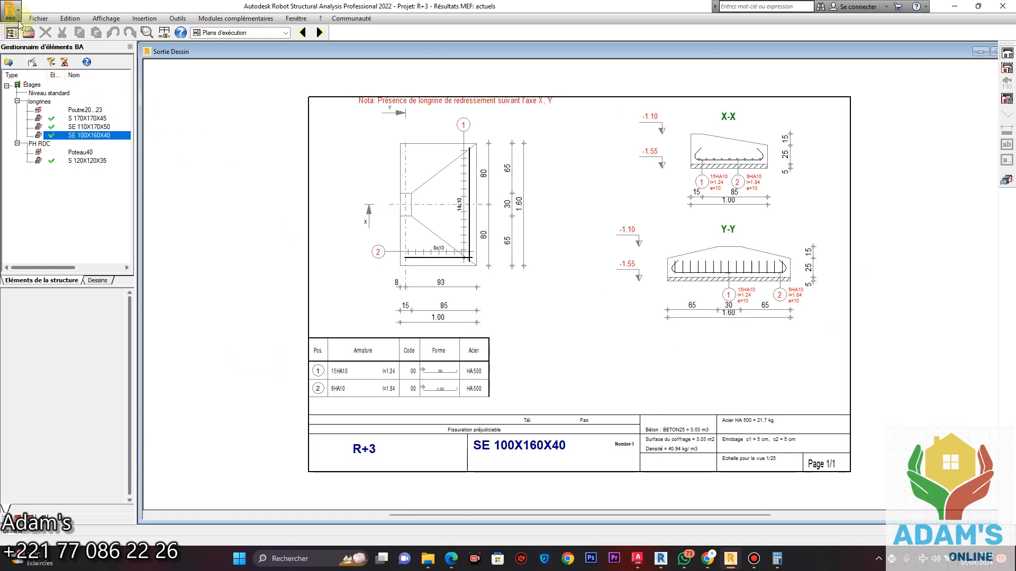
# Save the footing drawing as a DXF file named SE 100X160X40 in the FONDATION folder
pyautogui.click(16, 16)
pyautogui.click(66, 84)
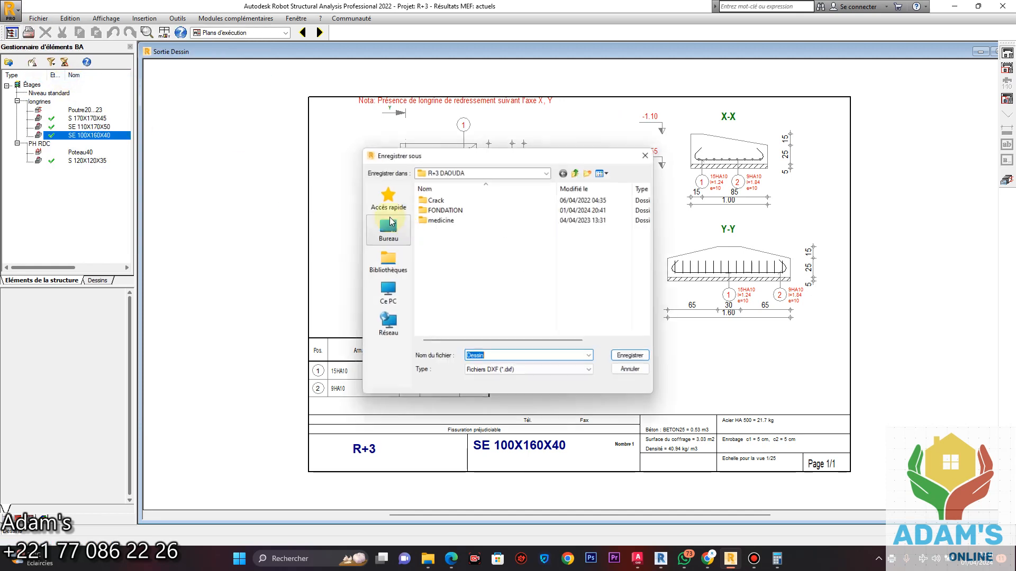
pyautogui.doubleClick(444, 210)
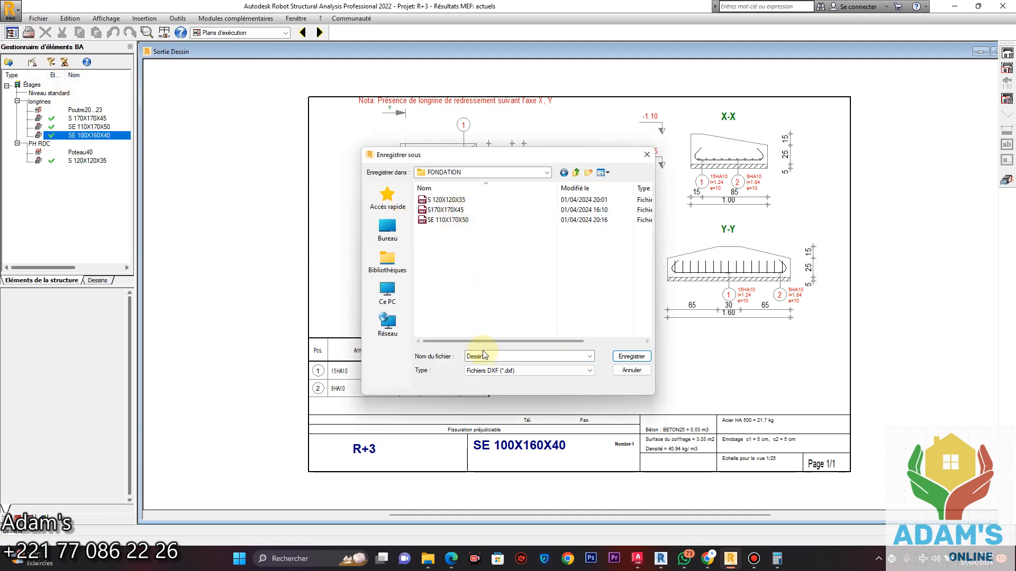
pyautogui.write('S')
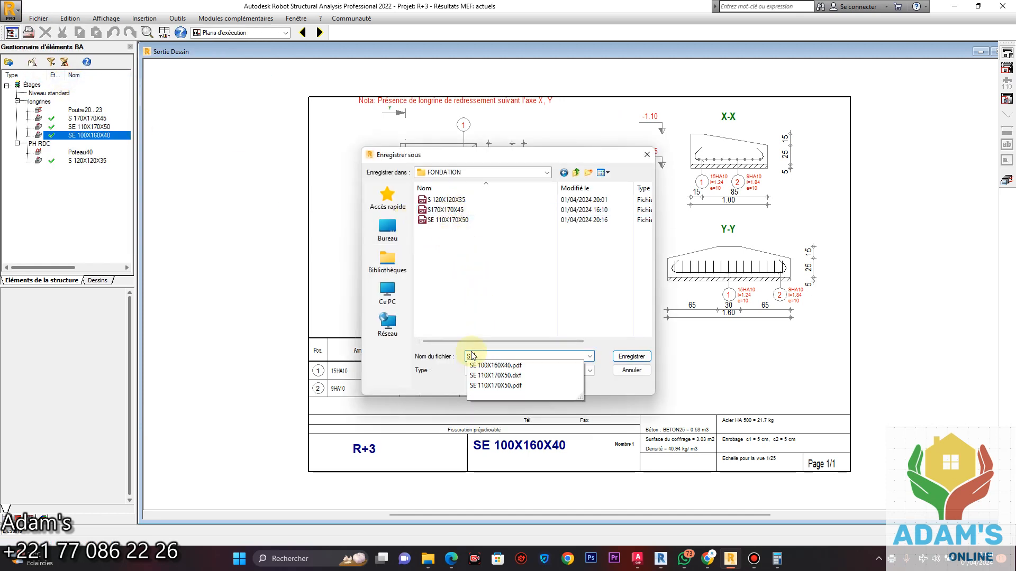
pyautogui.write('E 100X160X40')
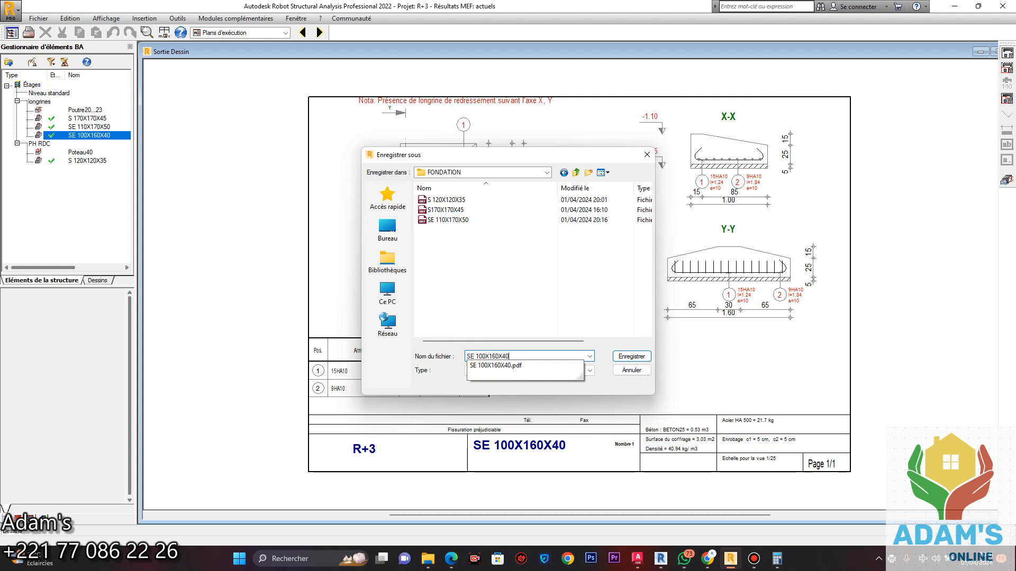
pyautogui.press('Return')
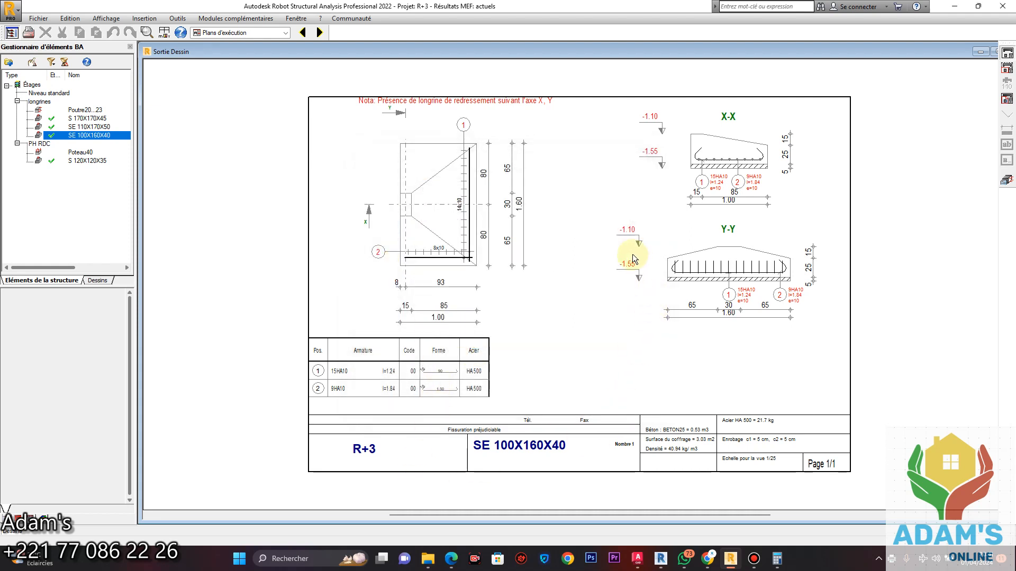
pyautogui.scroll(2, 633, 257)
# Switch to File Explorer and open the SE 100X160X40 DXF from R+3 DAOUDA's FONDATION folder in AutoCAD
pyautogui.click(428, 559)
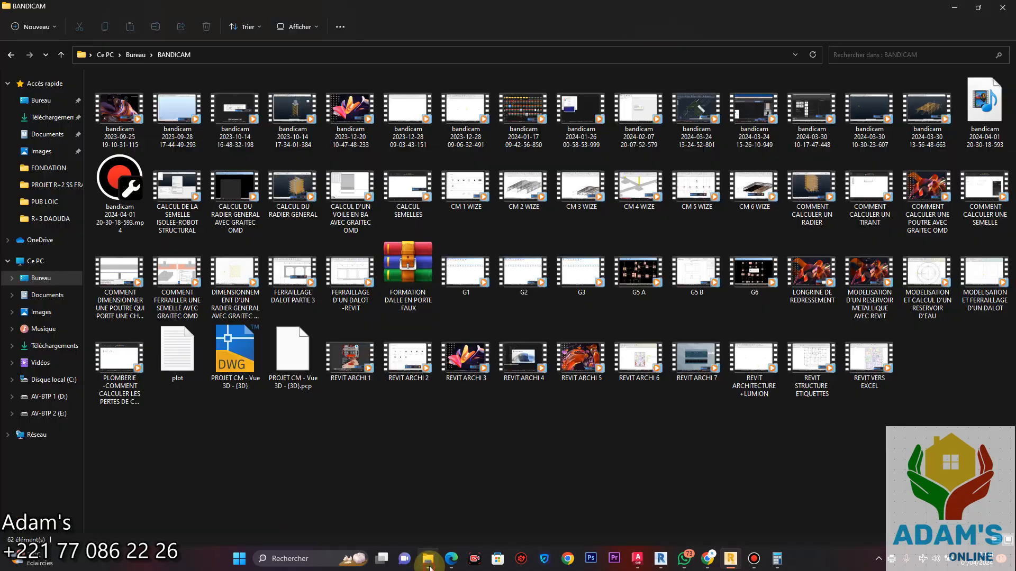
pyautogui.click(65, 217)
pyautogui.click(128, 111)
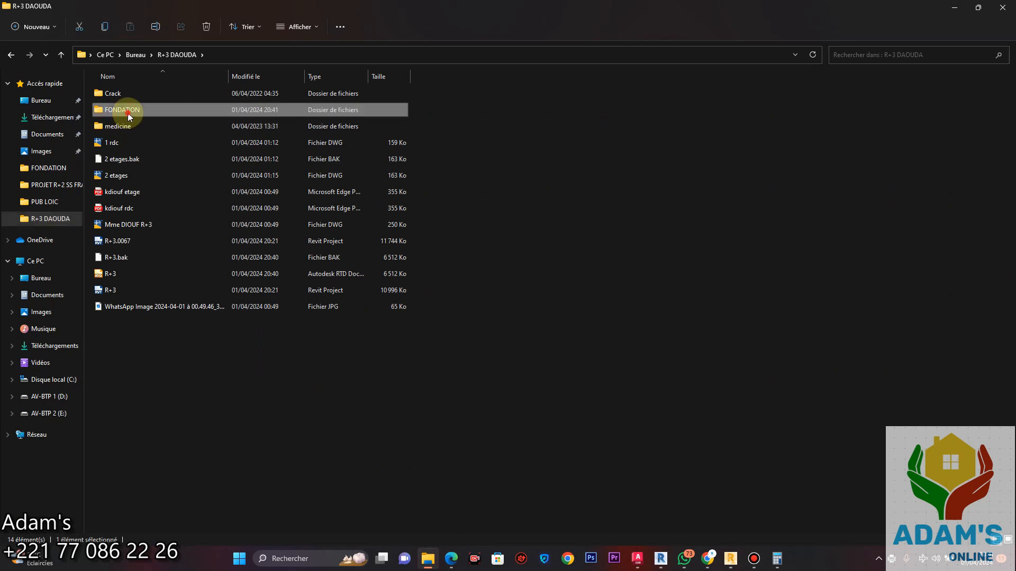
pyautogui.doubleClick(128, 112)
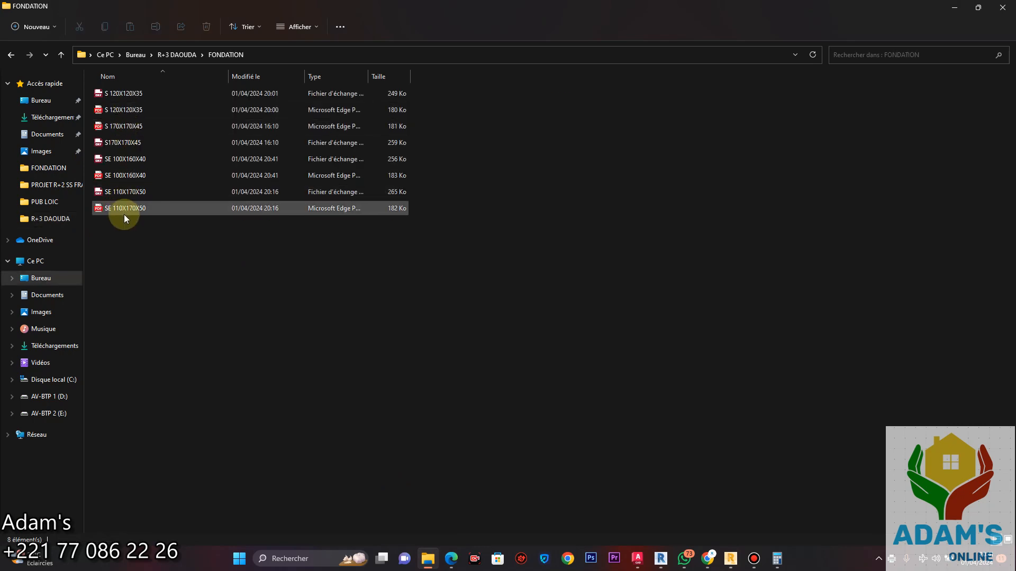
pyautogui.doubleClick(133, 160)
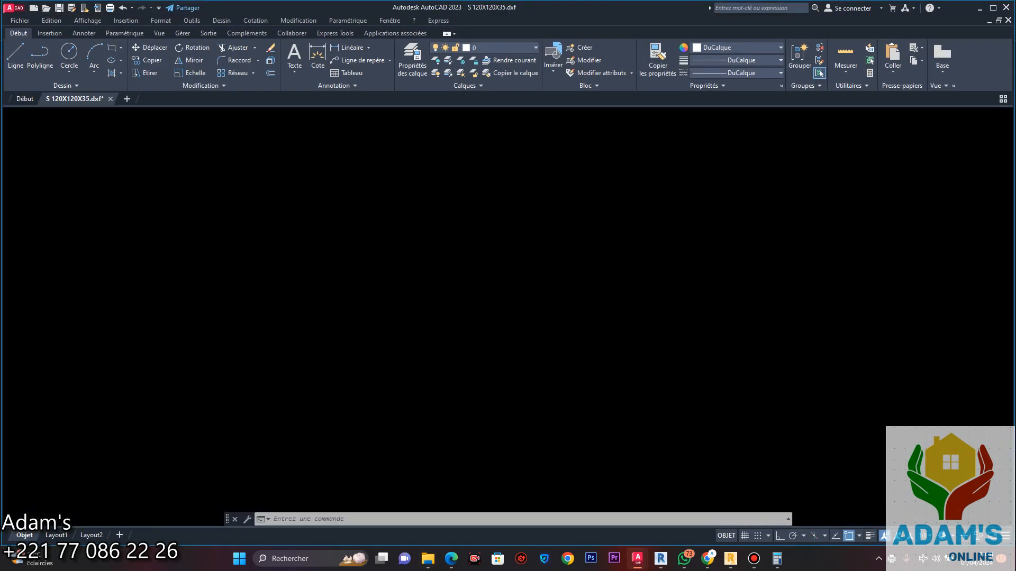
# Cut the whole SE 100X160X40 sheet and paste it into S 120X120X35.dxf beside the two existing footing sheets
pyautogui.click(592, 159)
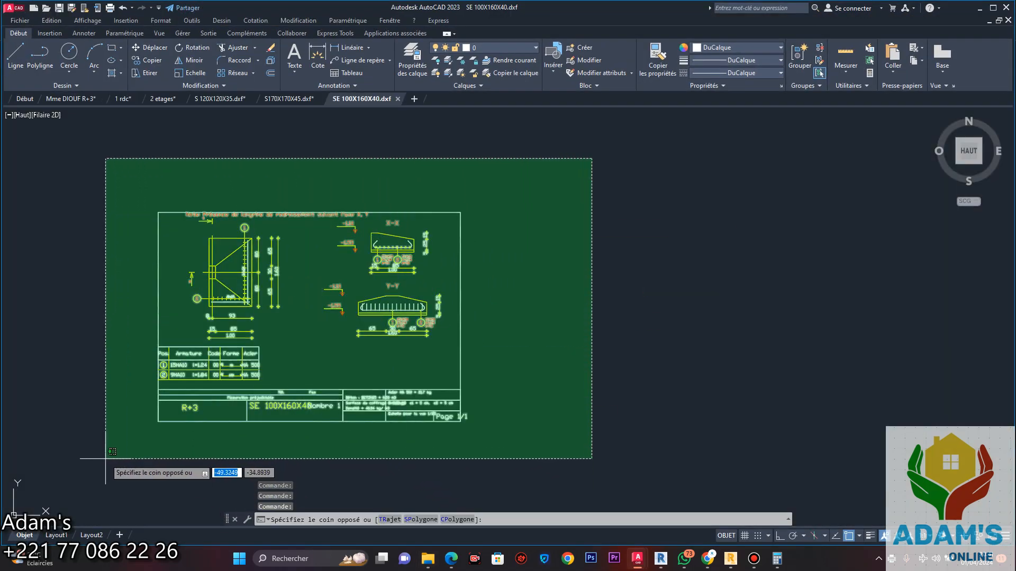
pyautogui.click(106, 459)
pyautogui.hotkey('ctrl', 'x')
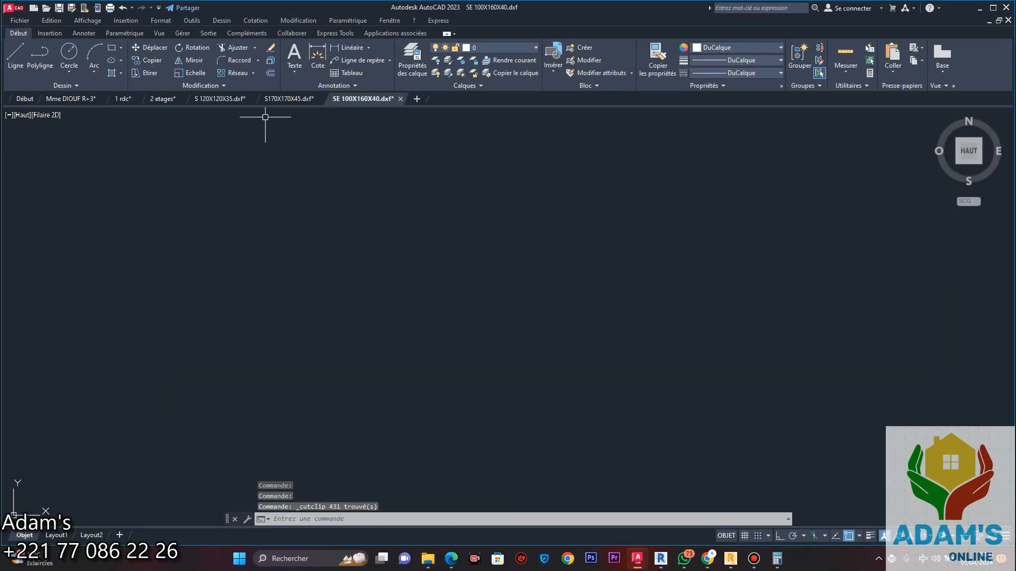
pyautogui.click(217, 99)
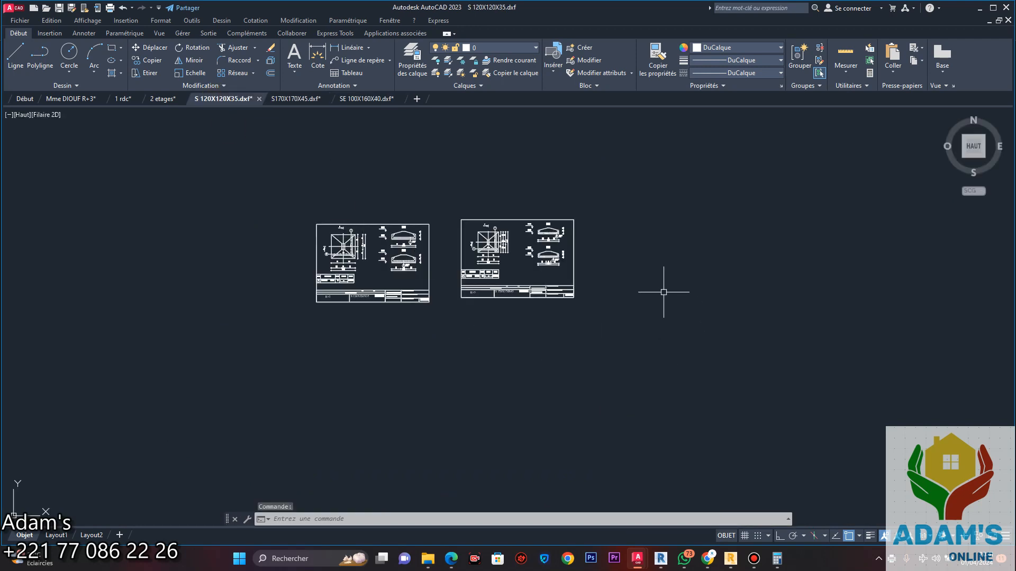
pyautogui.hotkey('ctrl', 'v')
pyautogui.click(758, 213)
# Set the pasted sheet's colour to DuCalque and assign all its objects to the ADAMS layer
pyautogui.click(762, 209)
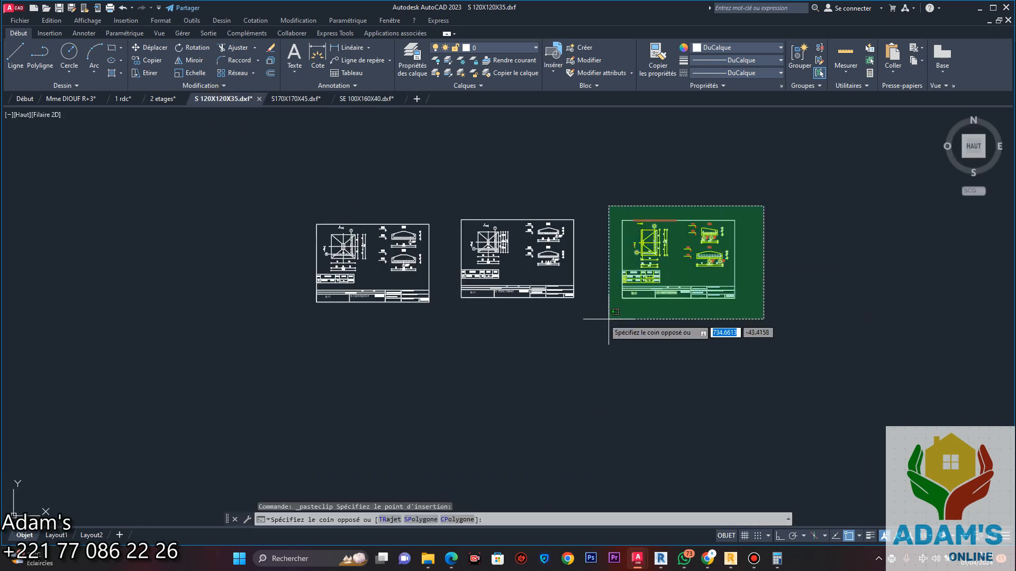
pyautogui.click(609, 330)
pyautogui.click(733, 47)
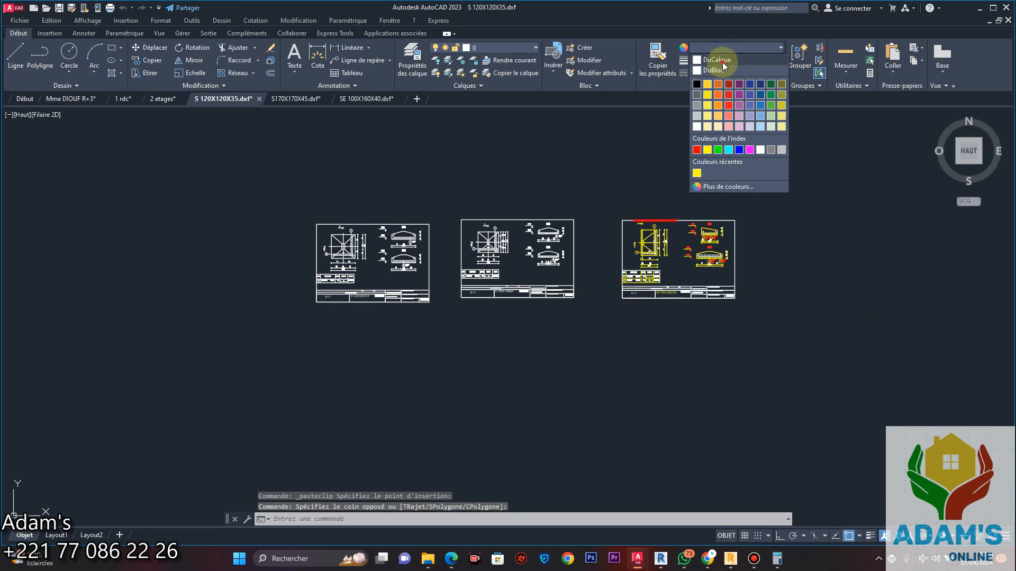
pyautogui.click(718, 59)
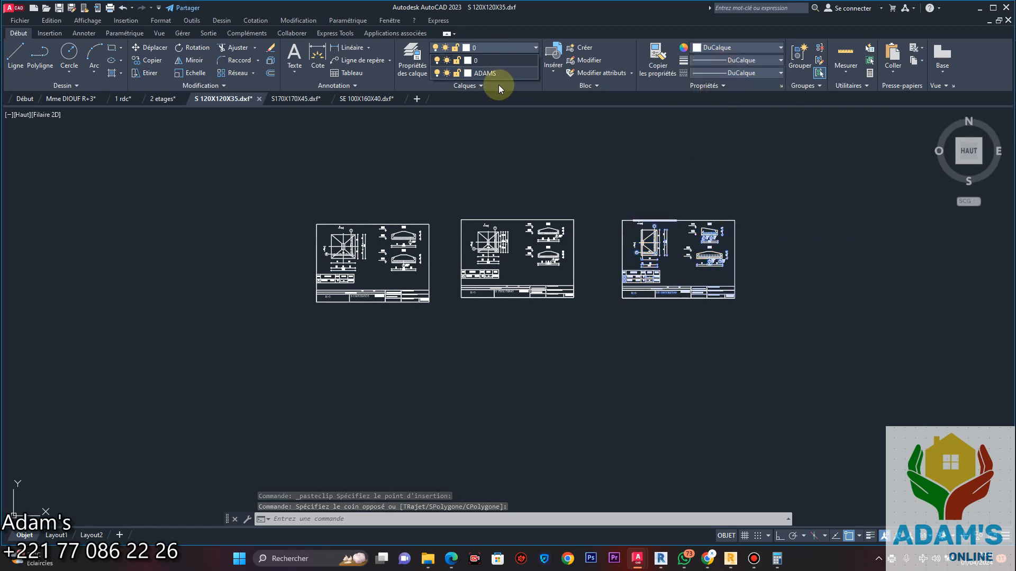
pyautogui.press('Escape')
# Replace the -1.55 level text beside section Y-Y with "Bon Sol"
pyautogui.scroll(8, 704, 244)
pyautogui.scroll(3, 704, 244)
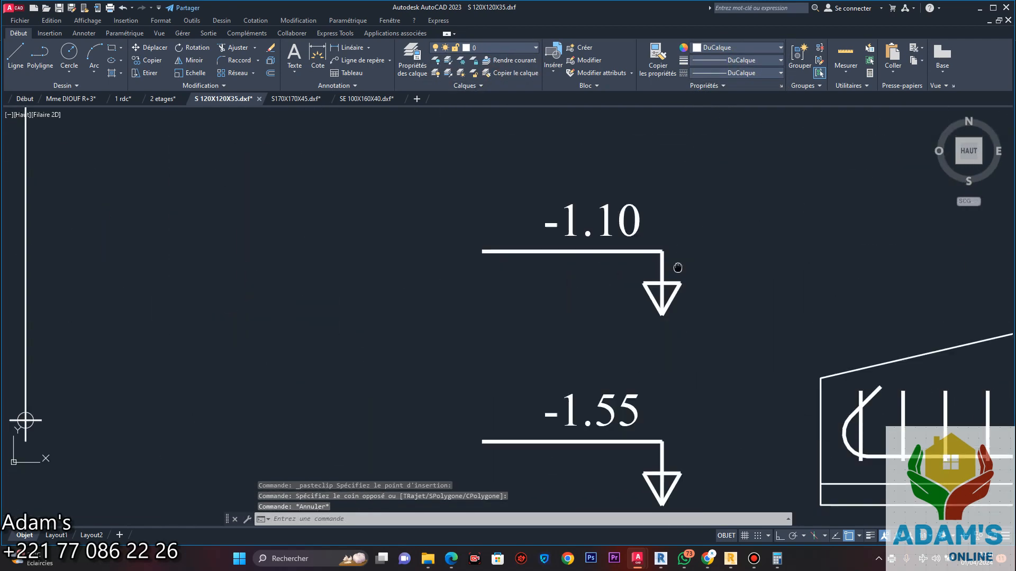
pyautogui.scroll(-4, 677, 265)
pyautogui.scroll(6, 696, 254)
pyautogui.click(696, 252)
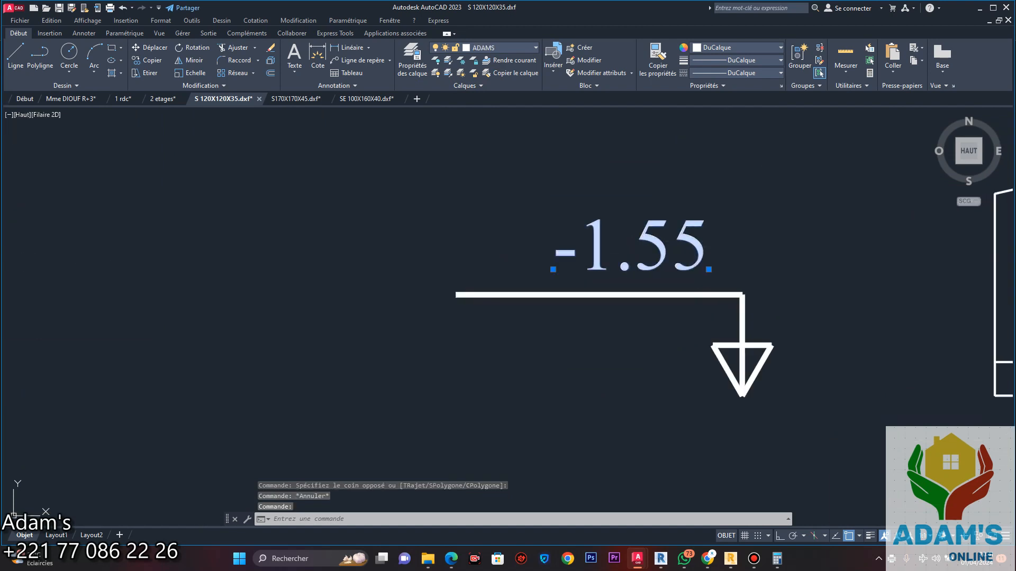
pyautogui.doubleClick(699, 245)
pyautogui.write('BON')
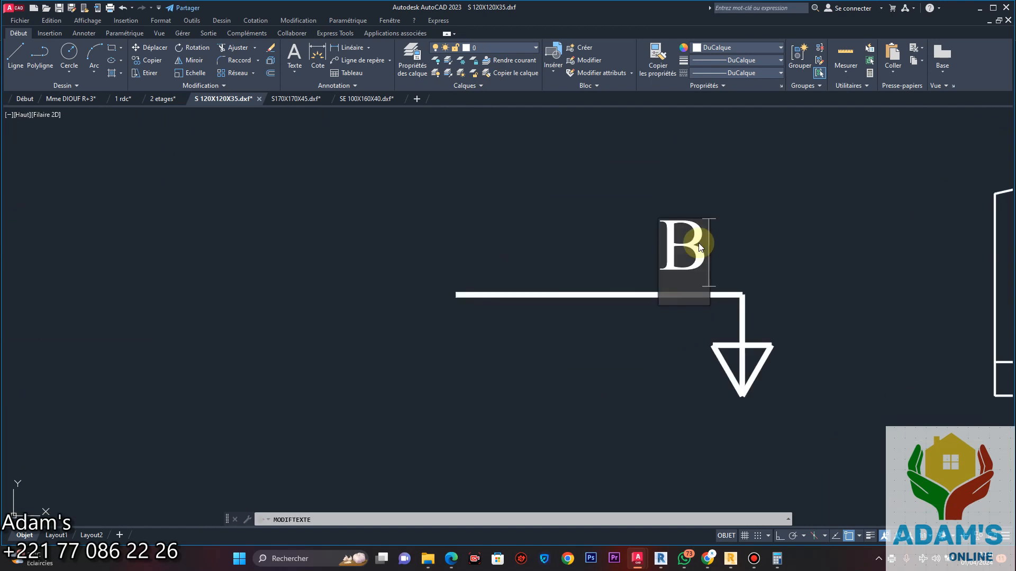
pyautogui.press('BackSpace')
pyautogui.press('BackSpace')
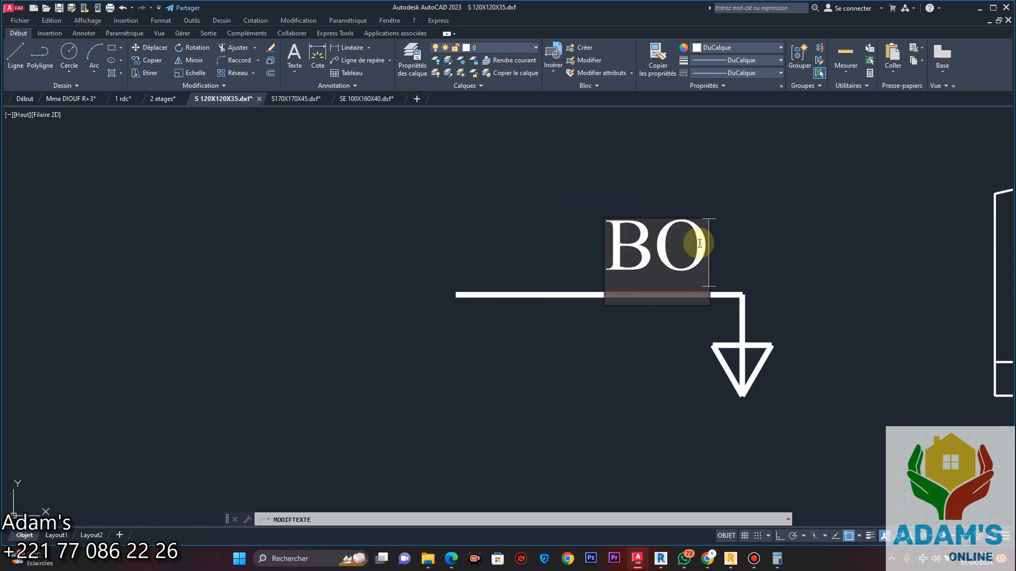
pyautogui.write('on')
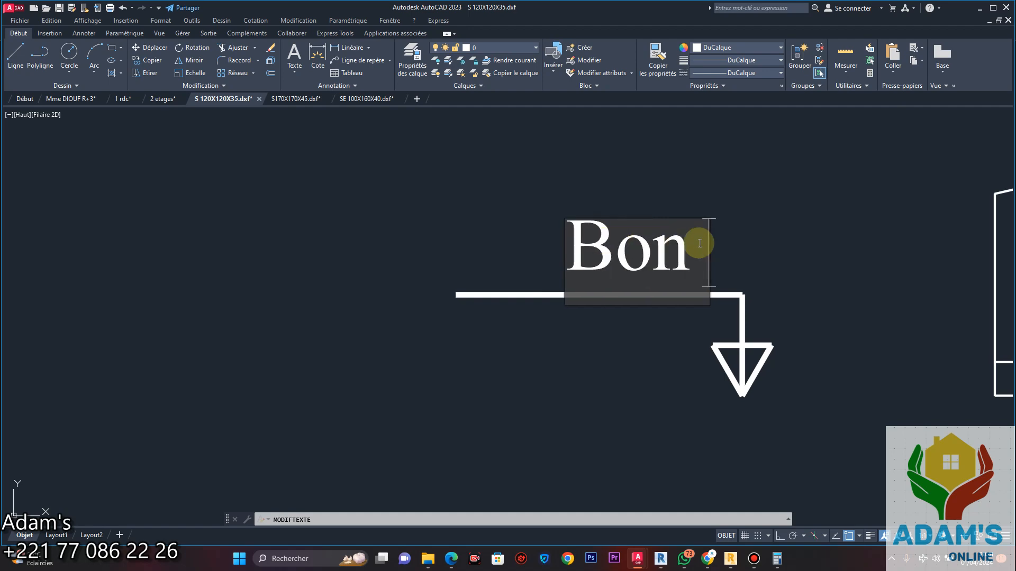
pyautogui.write(' Sol')
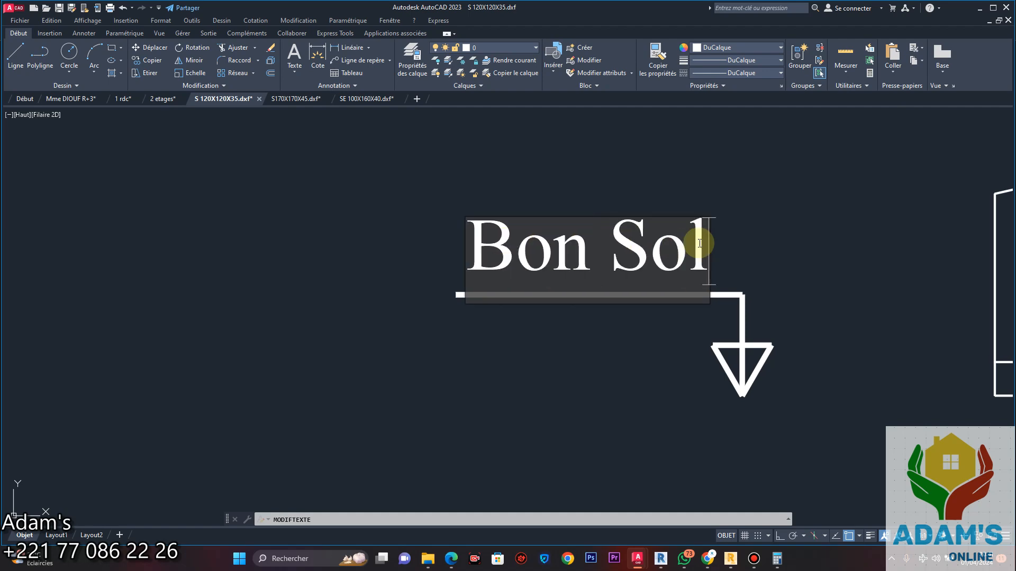
pyautogui.scroll(-10, 640, 338)
pyautogui.press('Return')
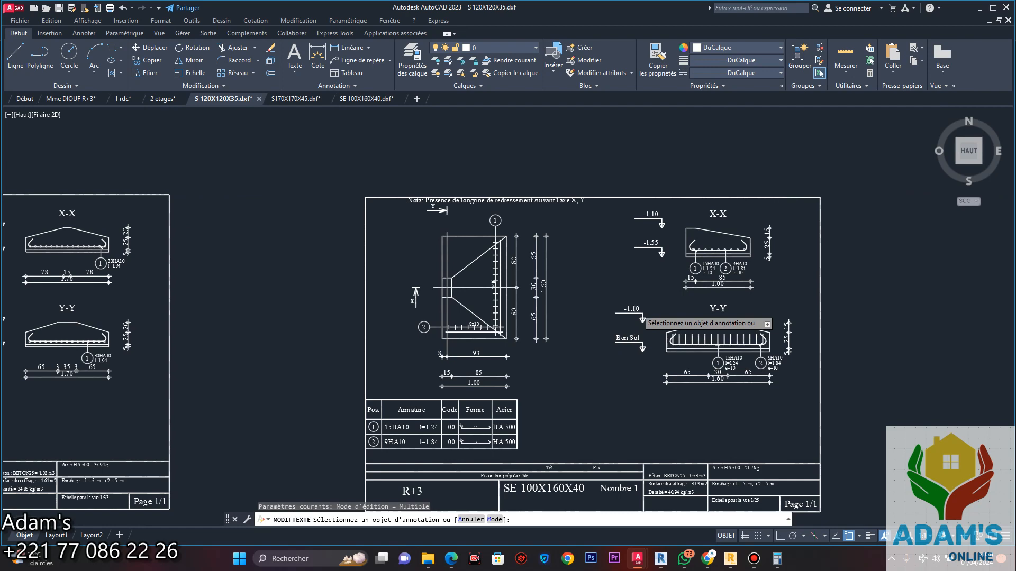
pyautogui.scroll(2, 636, 310)
pyautogui.rightClick(635, 290)
# Delete the -1.10 level marks beside sections X-X and Y-Y of the SE 100X160X40 sheet
pyautogui.click(661, 299)
pyautogui.click(655, 341)
pyautogui.click(594, 266)
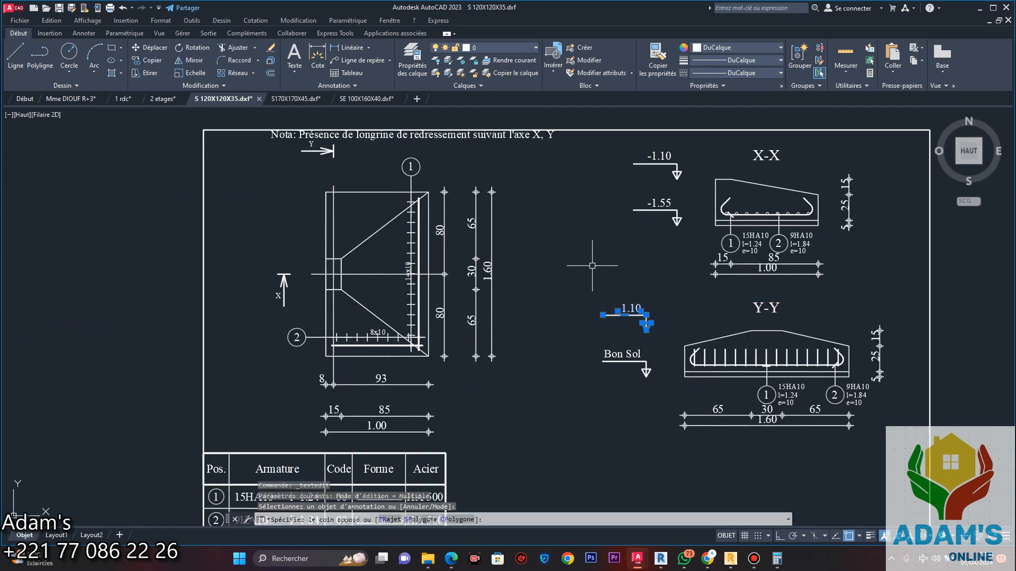
pyautogui.click(701, 190)
pyautogui.click(576, 117)
pyautogui.press('Delete')
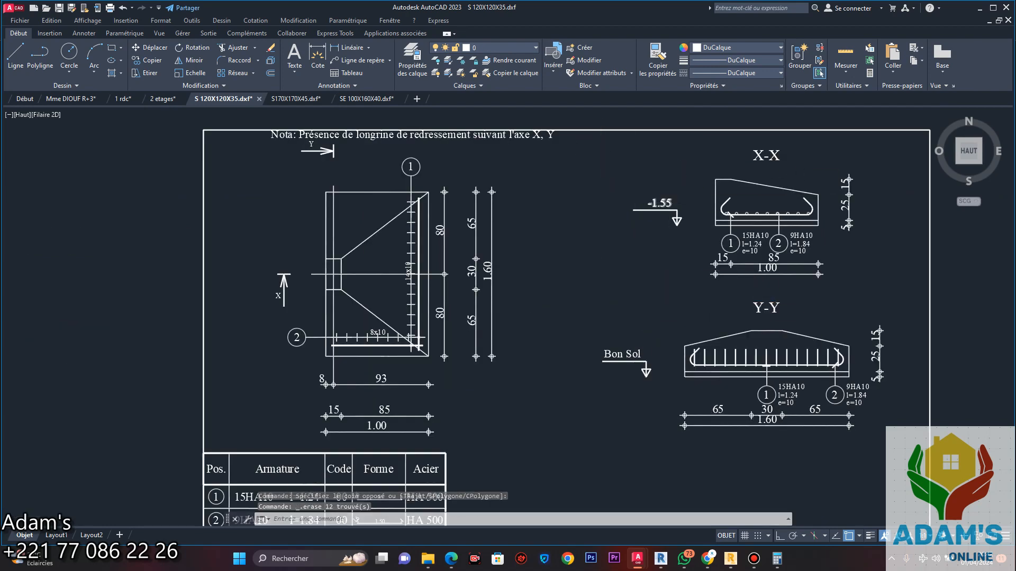
# Delete the -1.55 level text beside section X-X, keeping its arrow
pyautogui.scroll(6, 669, 201)
pyautogui.click(708, 205)
pyautogui.click(642, 200)
pyautogui.scroll(-8, 642, 200)
pyautogui.moveTo(591, 271); pyautogui.dragTo(608, 226, button='middle')
pyautogui.press('Delete')
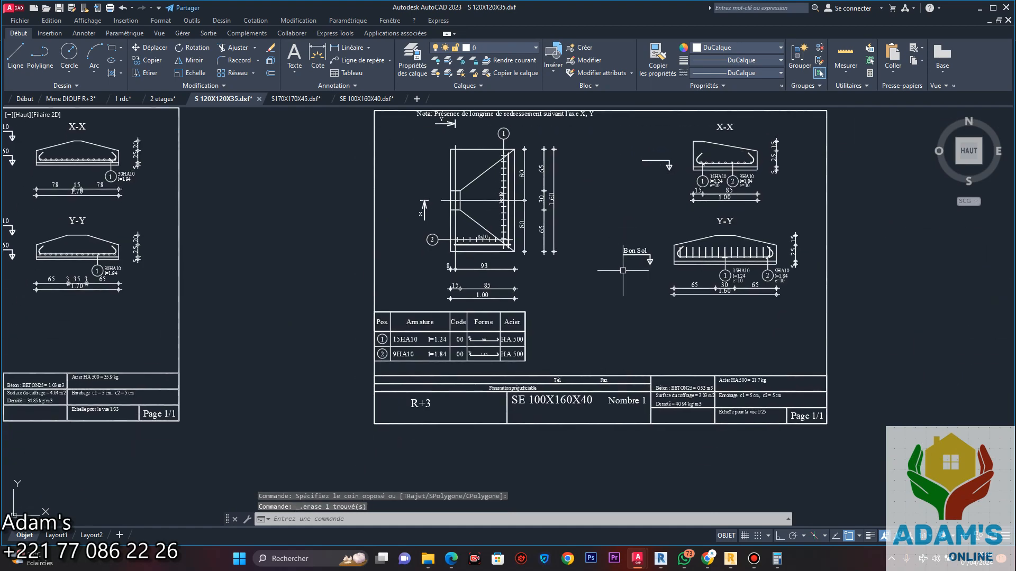
# Copy the "Bon Sol" text from the Y-Y level mark onto the X-X level mark
pyautogui.scroll(8, 623, 270)
pyautogui.click(691, 272)
pyautogui.click(536, 285)
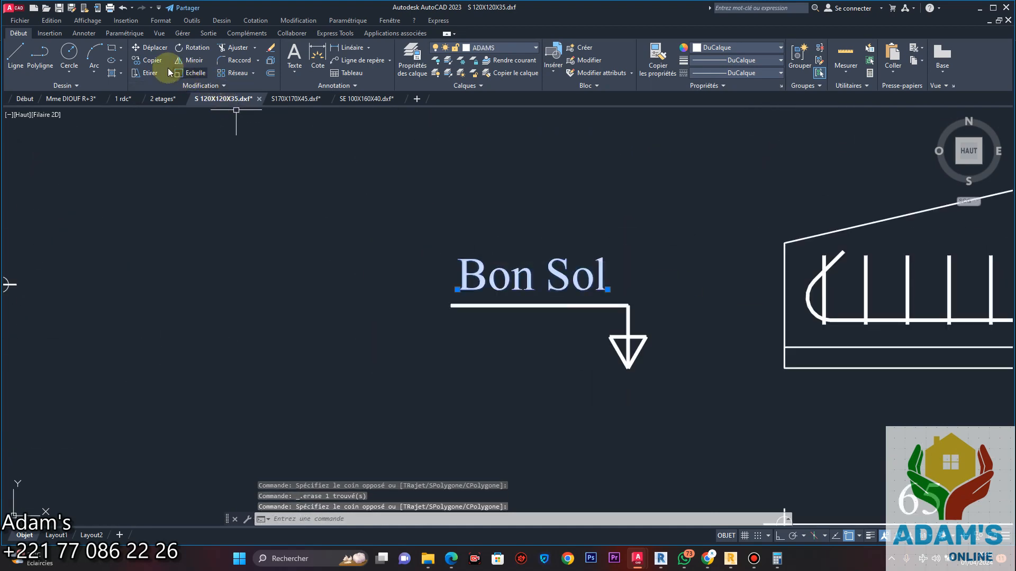
pyautogui.click(151, 60)
pyautogui.click(628, 305)
pyautogui.scroll(-4, 630, 296)
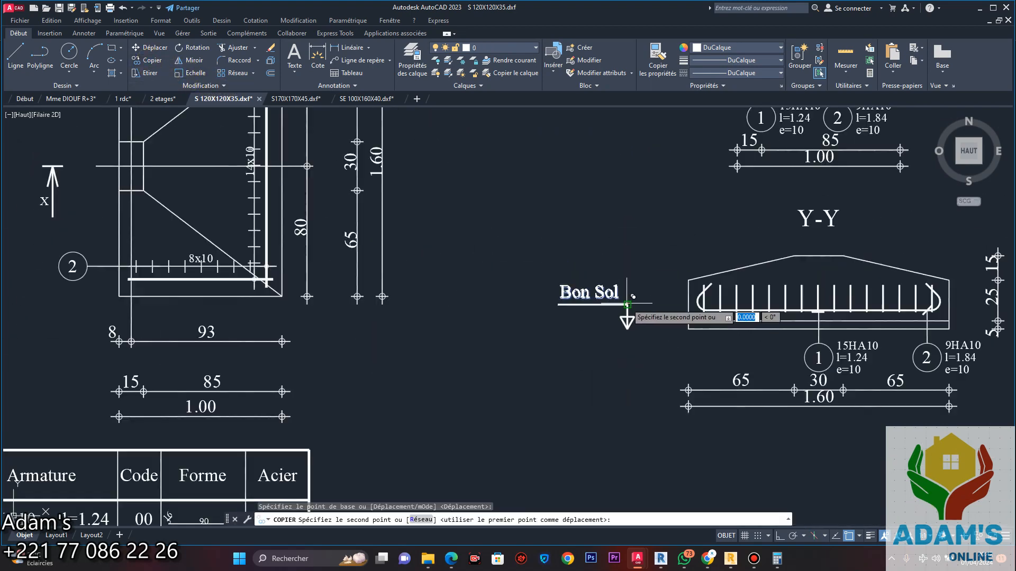
pyautogui.scroll(-5, 632, 297)
pyautogui.scroll(6, 619, 170)
pyautogui.moveTo(619, 170); pyautogui.dragTo(605, 295, button='middle')
pyautogui.scroll(2, 615, 253)
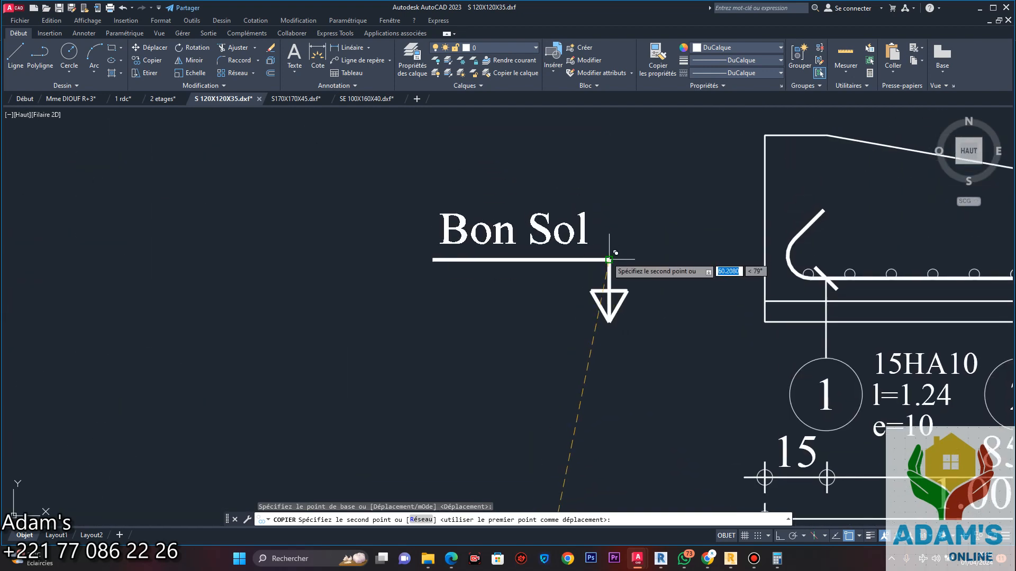
pyautogui.click(615, 253)
pyautogui.press('Escape')
# Examine the SE 100X160X40 sheet and its "Bon Sol" level marks beside sections X-X and Y-Y
pyautogui.scroll(-5, 612, 265)
pyautogui.scroll(2, 612, 265)
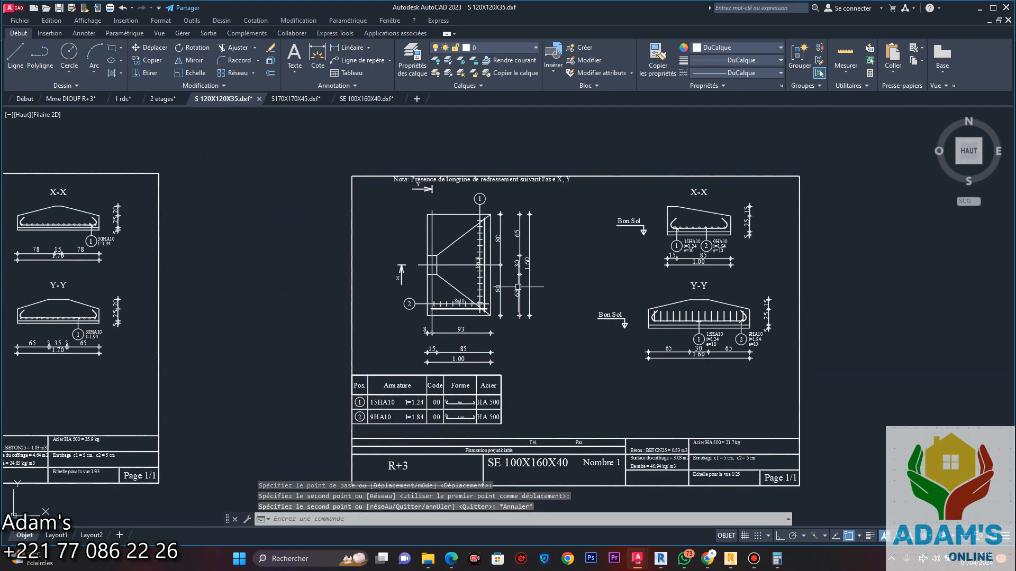
pyautogui.scroll(5, 616, 304)
pyautogui.scroll(-4, 594, 229)
pyautogui.scroll(2, 558, 273)
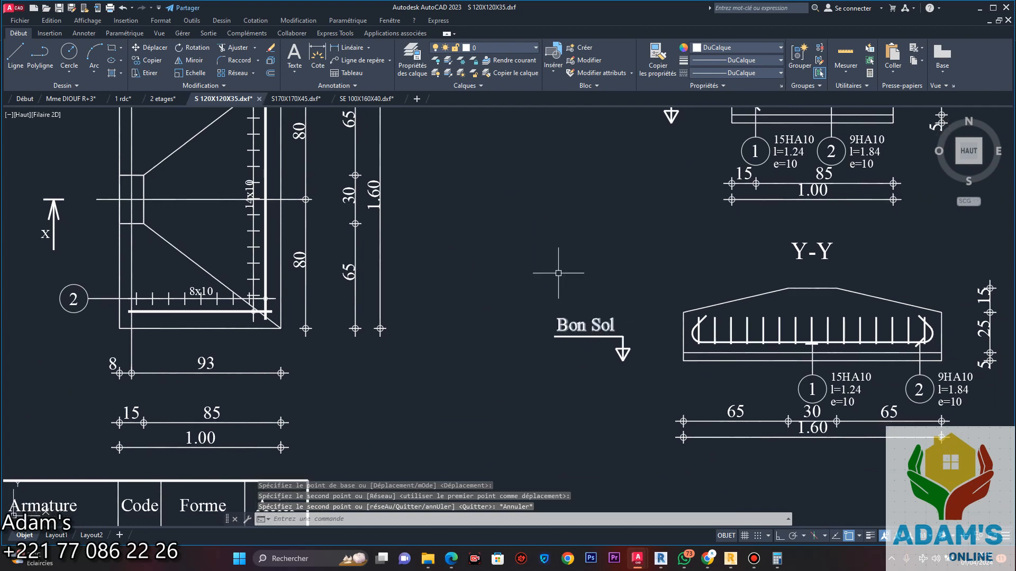
pyautogui.scroll(-1, 588, 291)
pyautogui.scroll(8, 589, 288)
pyautogui.scroll(-7, 585, 306)
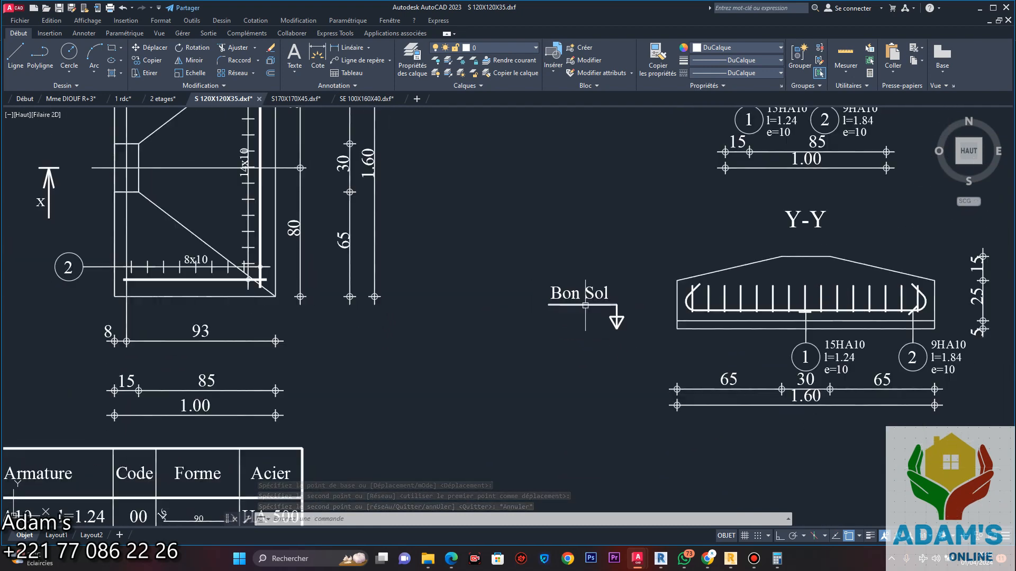
pyautogui.scroll(-6, 556, 275)
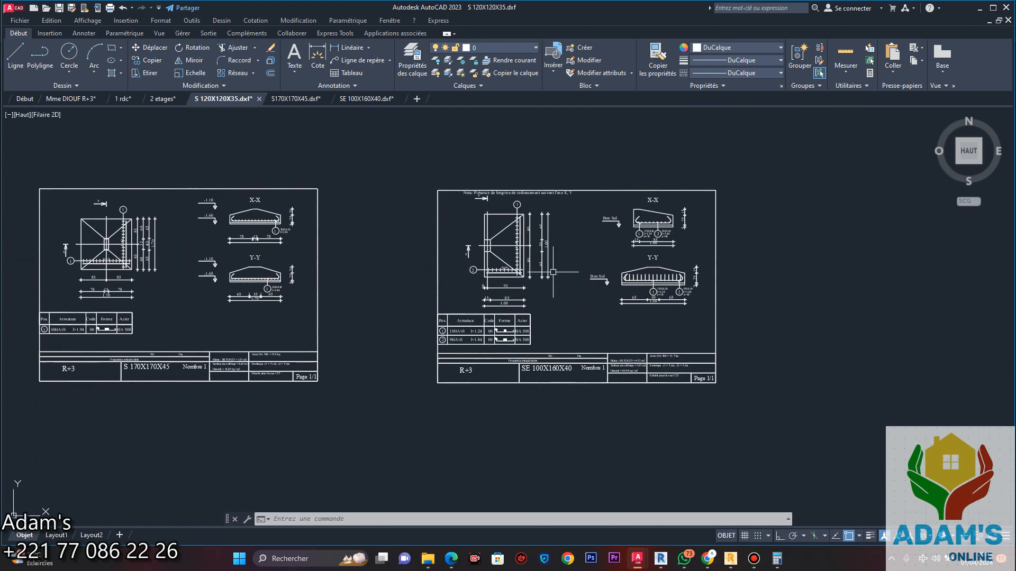
pyautogui.scroll(10, 603, 281)
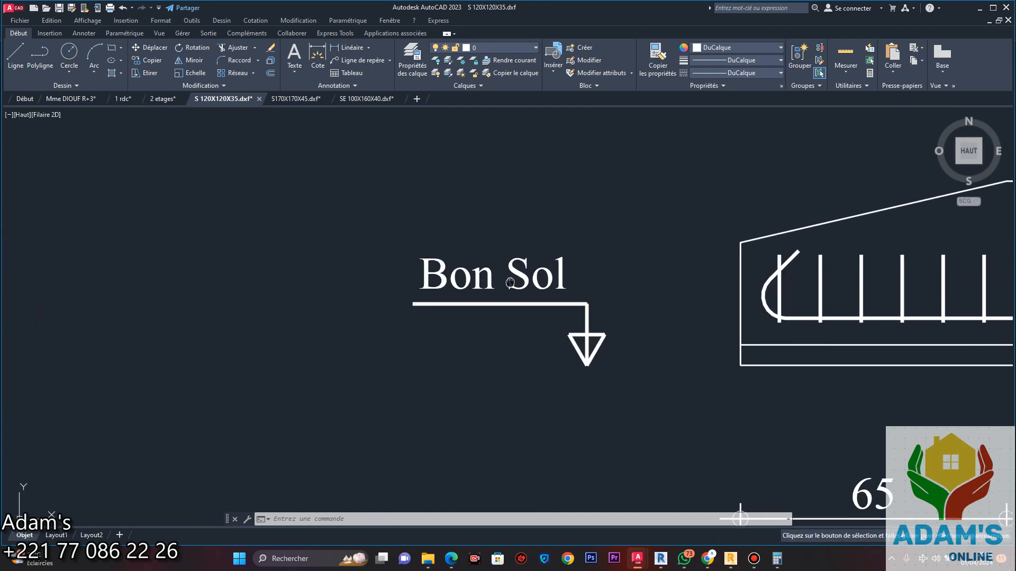
pyautogui.scroll(-4, 578, 294)
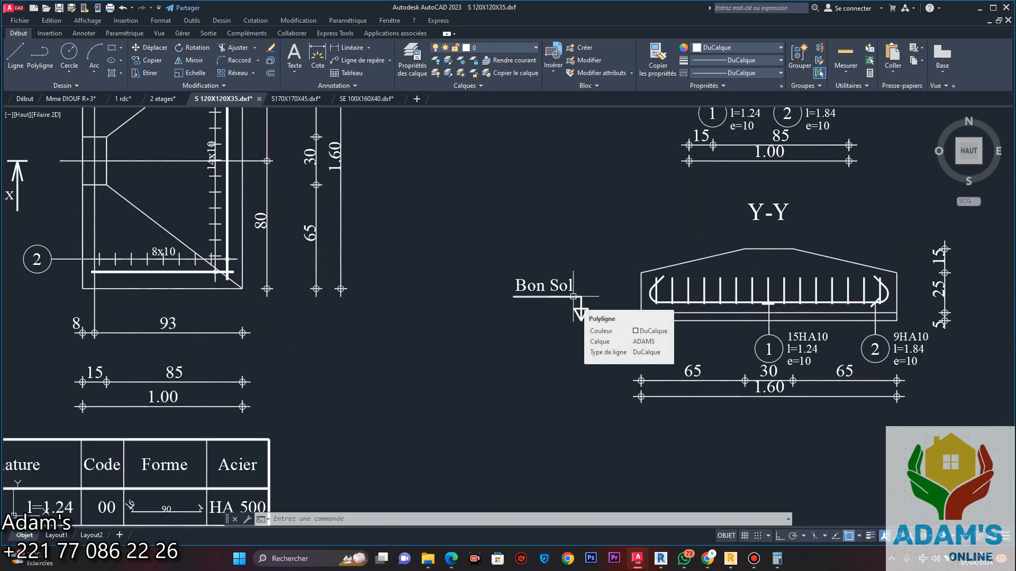
pyautogui.click(754, 558)
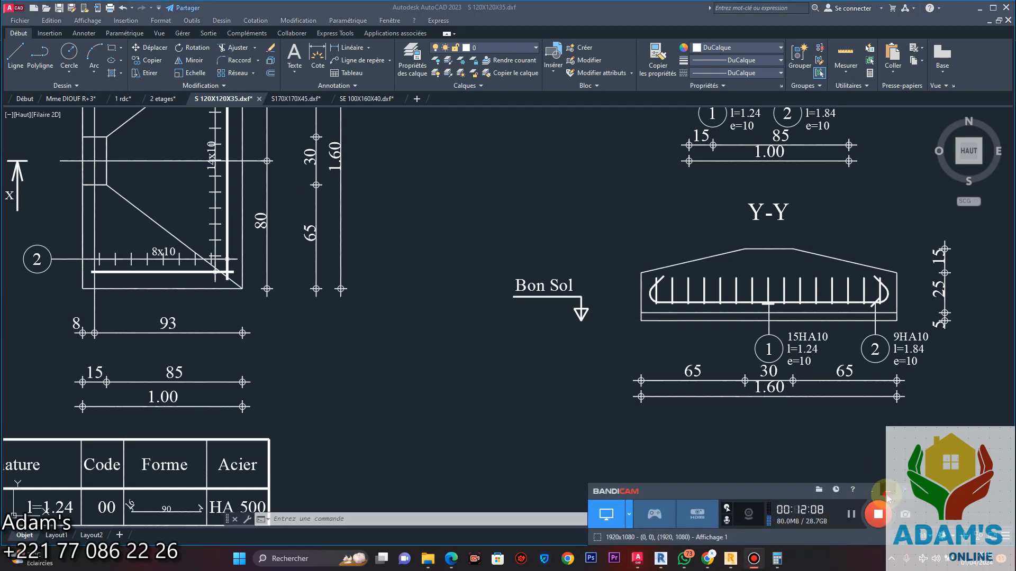
pyautogui.click(887, 497)
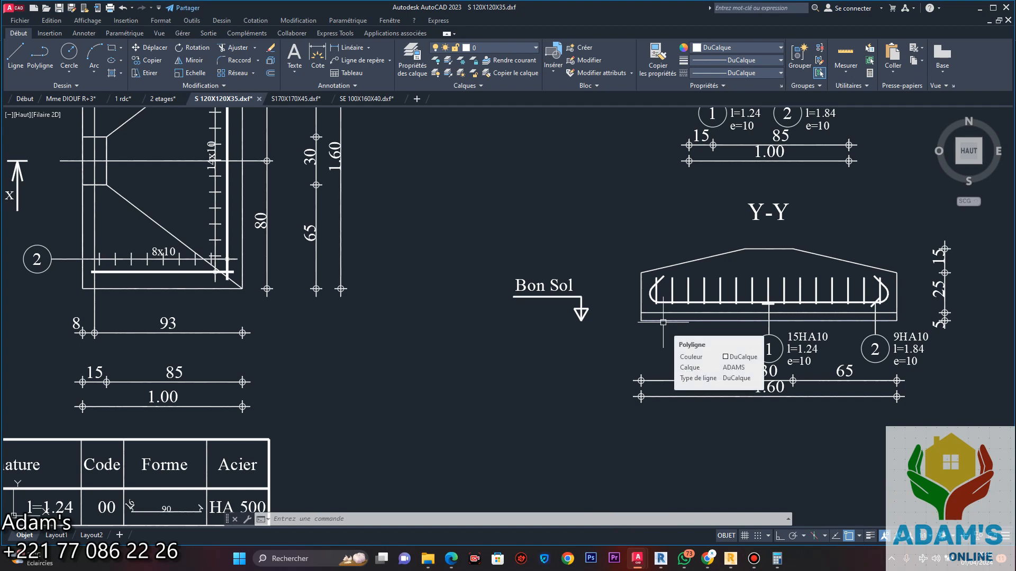